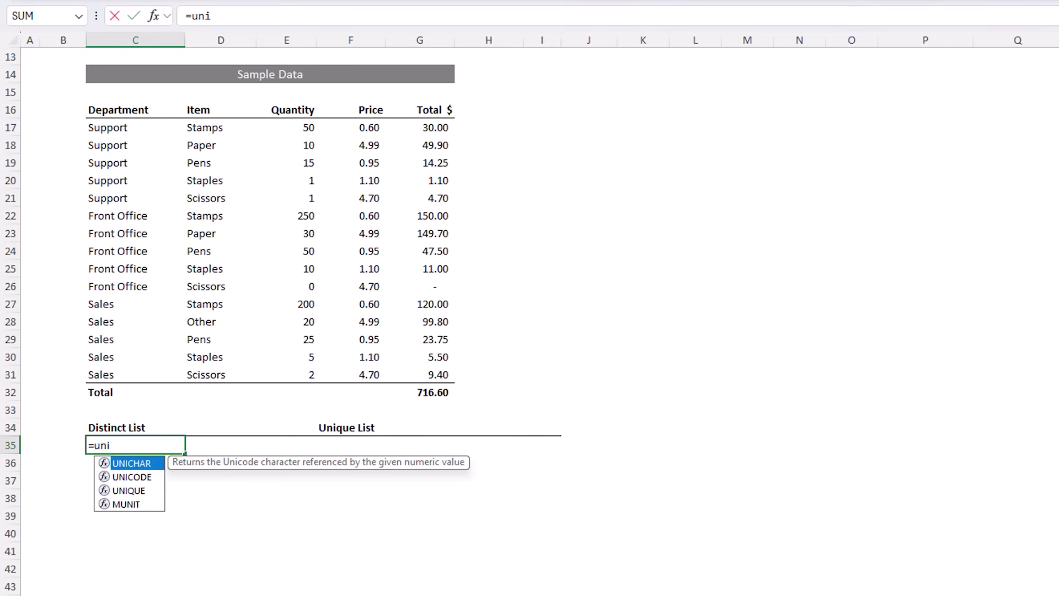
# Enter =UNIQUE(D17:D31) in C35 to spill Stamps, Paper, Pens, Staples, Scissors and Other.
pyautogui.write('q')
pyautogui.press('Tab')
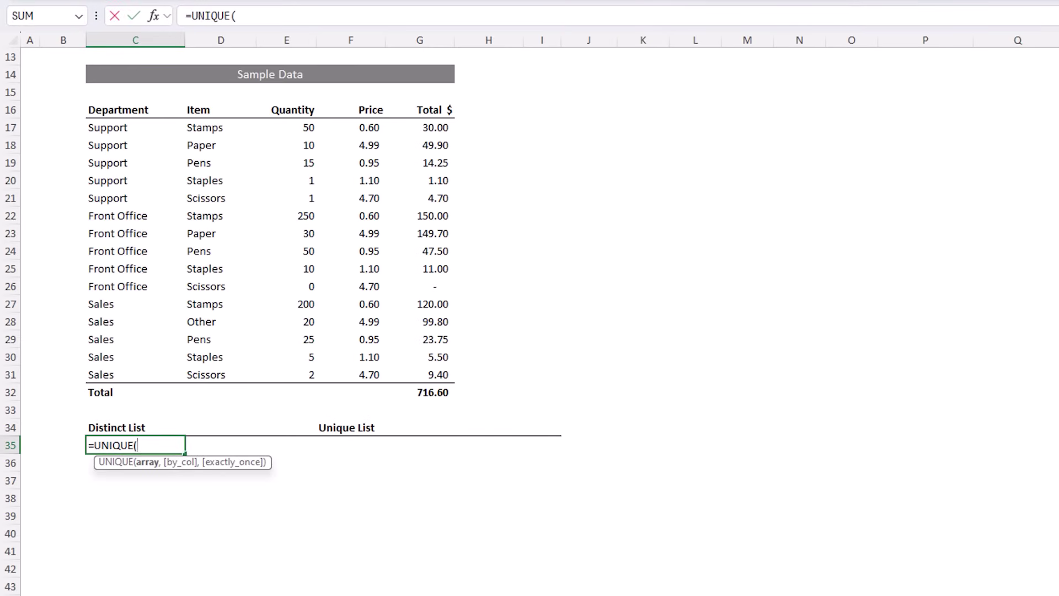
pyautogui.moveTo(227, 133); pyautogui.dragTo(219, 374)
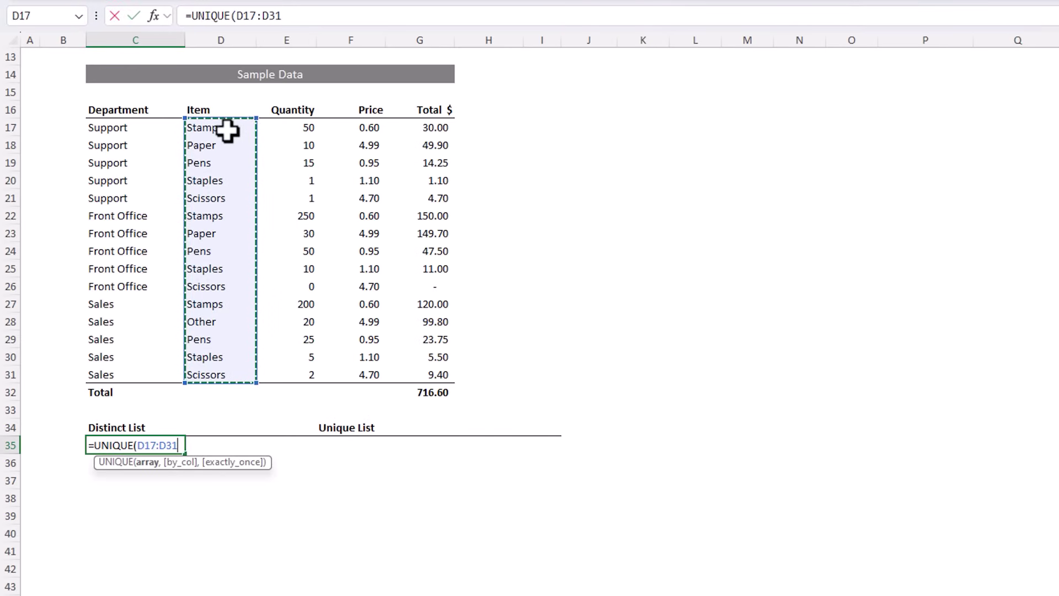
pyautogui.write(')')
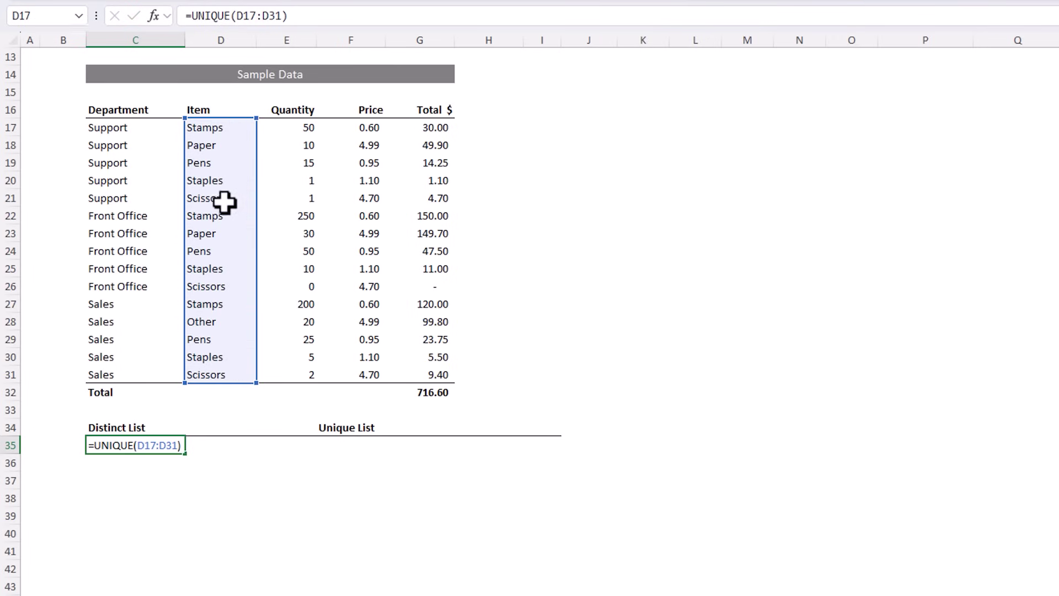
pyautogui.press('Return')
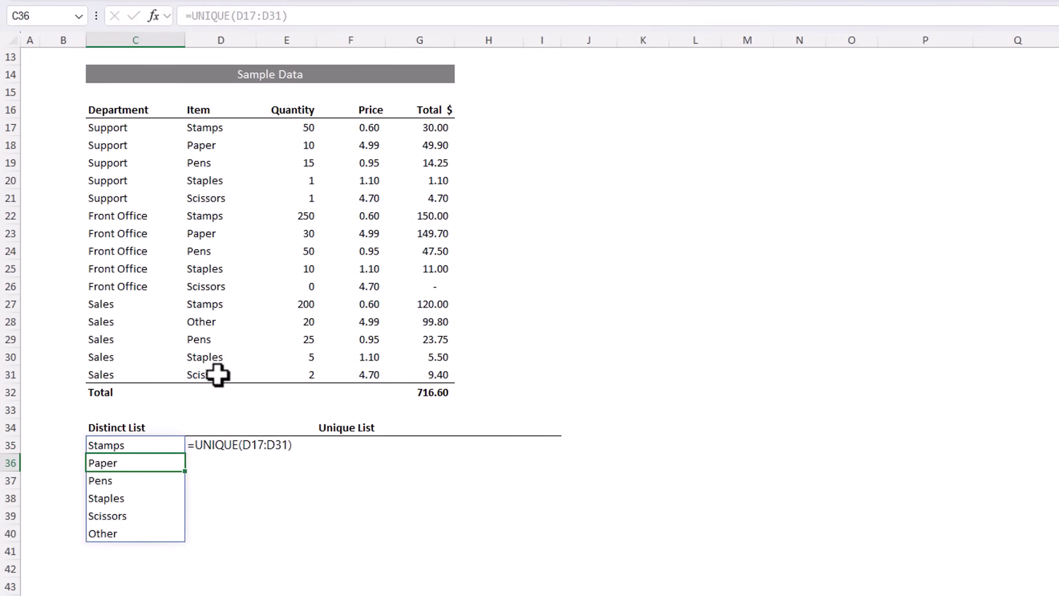
# In F35 enter =UNIQUE(D17:D31,FALSE,TRUE) so only the once-occurring item, Other, appears.
pyautogui.click(342, 444)
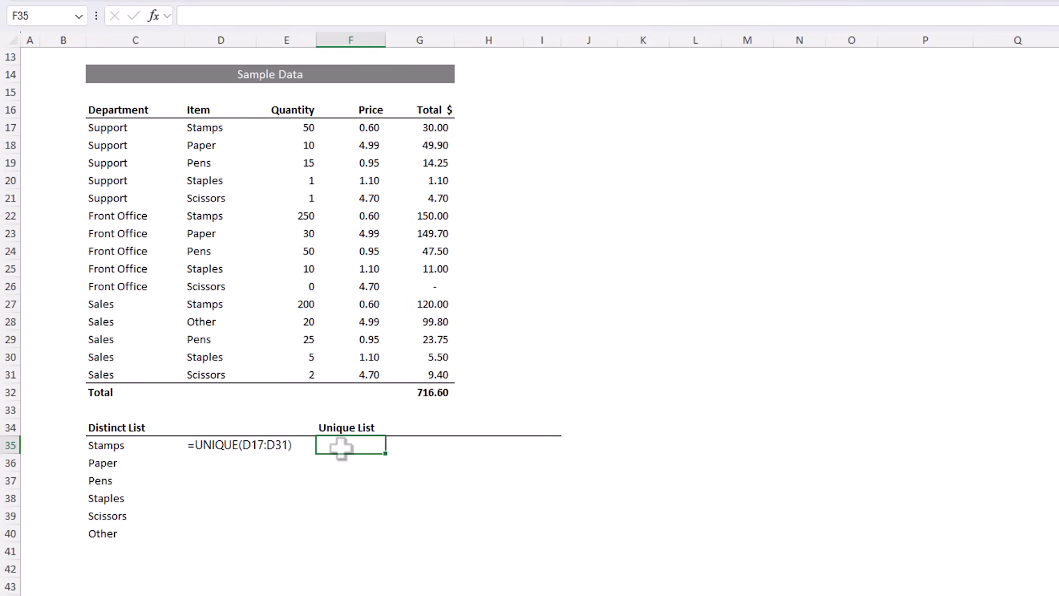
pyautogui.write('=uniq')
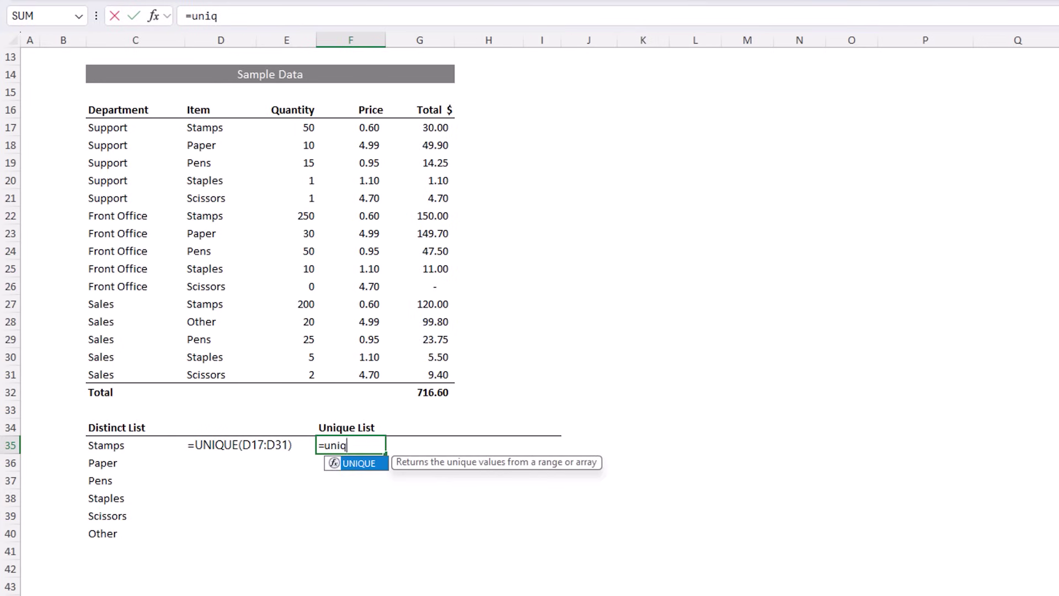
pyautogui.press('Tab')
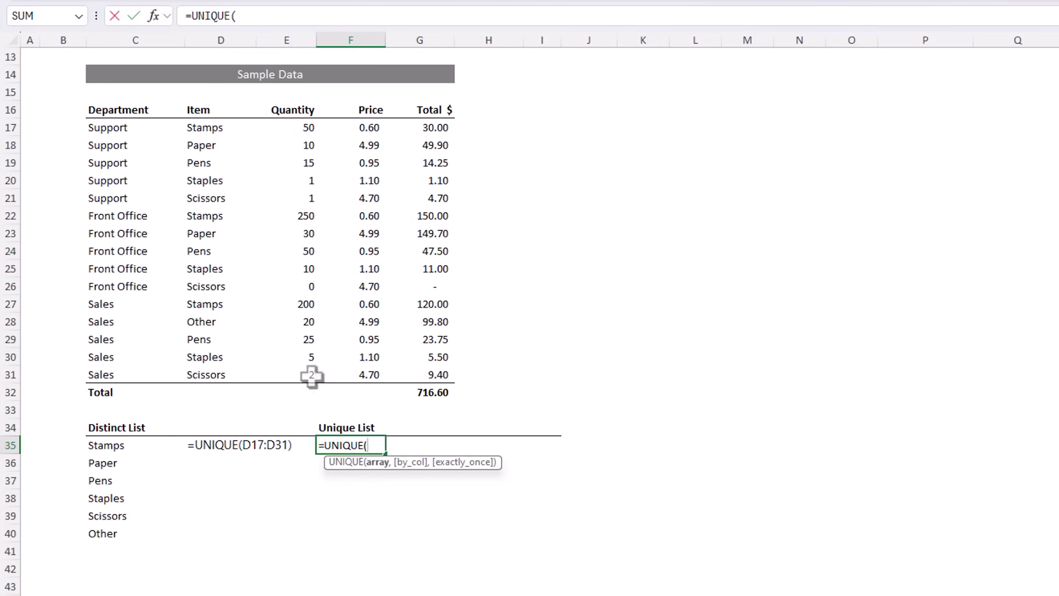
pyautogui.moveTo(209, 131); pyautogui.dragTo(200, 375)
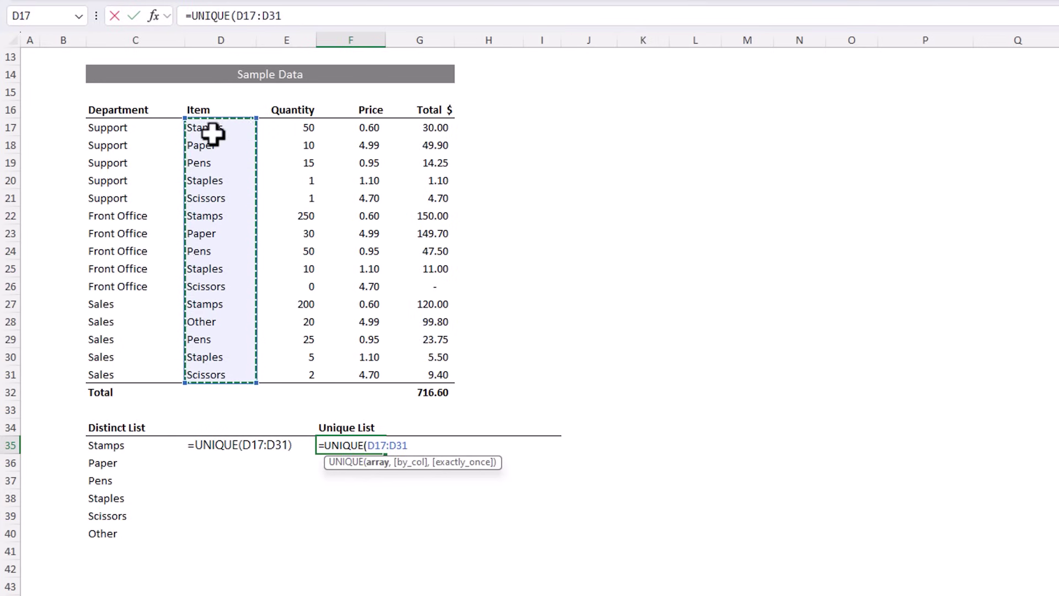
pyautogui.write(',')
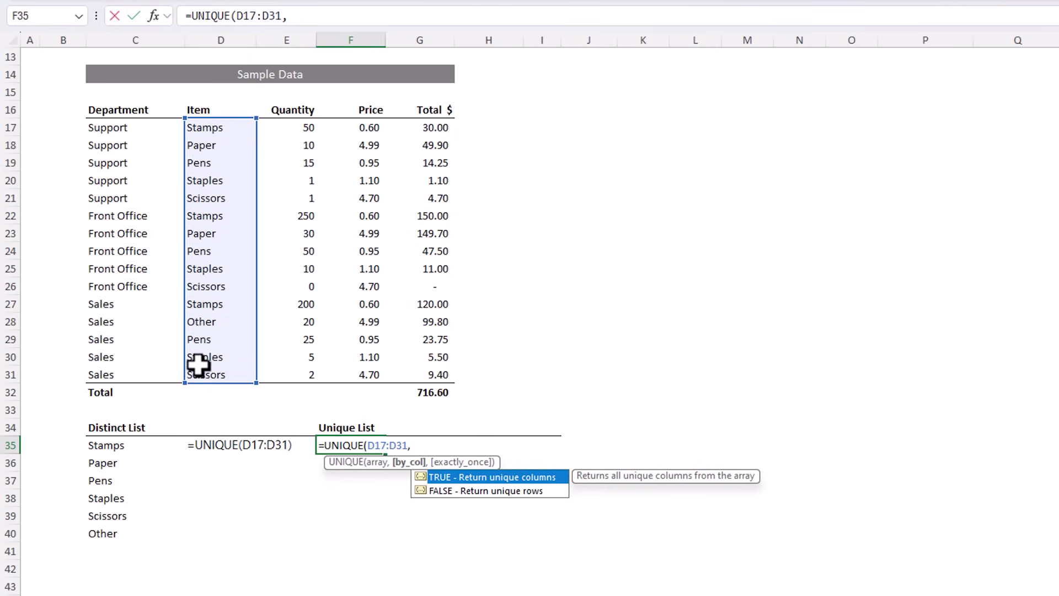
pyautogui.press('Down')
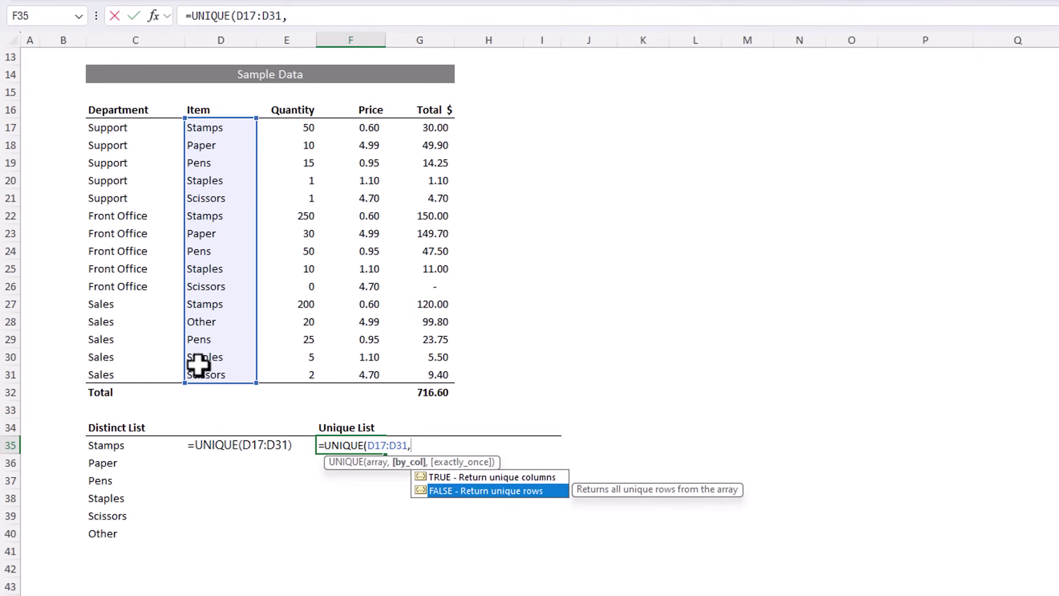
pyautogui.press('Tab')
pyautogui.write(',')
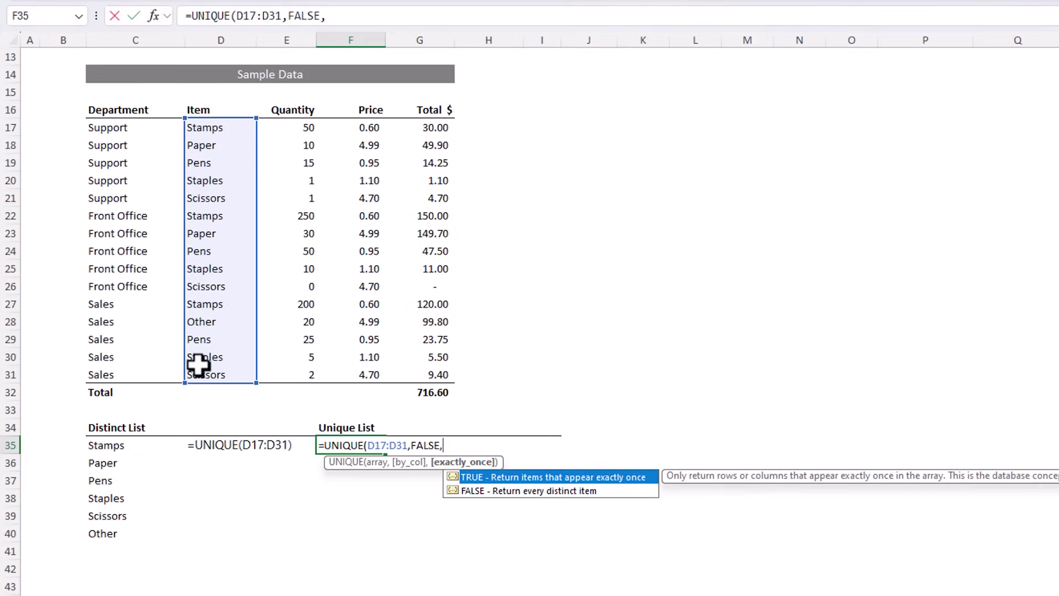
pyautogui.write('TRUE')
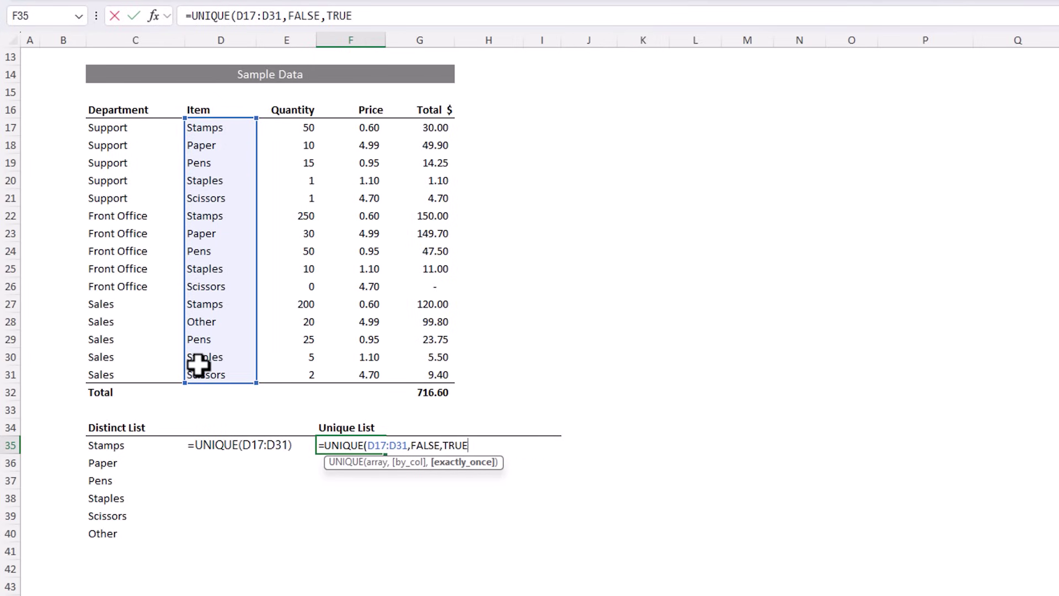
pyautogui.write(')')
pyautogui.hotkey('ctrl', 'Return')
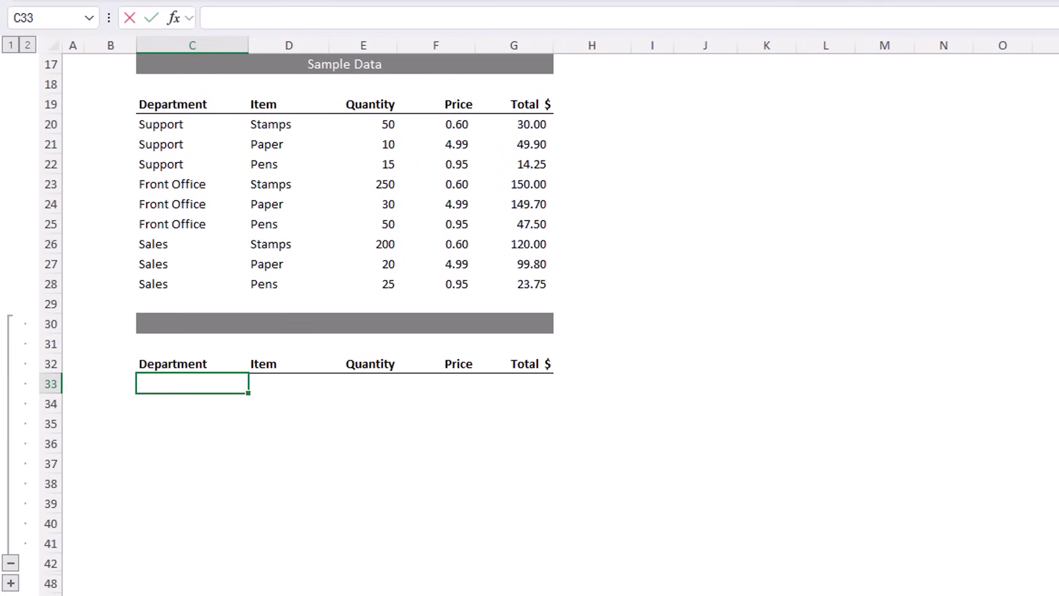
# Enter =SORT(C20:G28,2,1,FALSE) in C33, then select the sorted Item values D33:D41.
pyautogui.write('=sort')
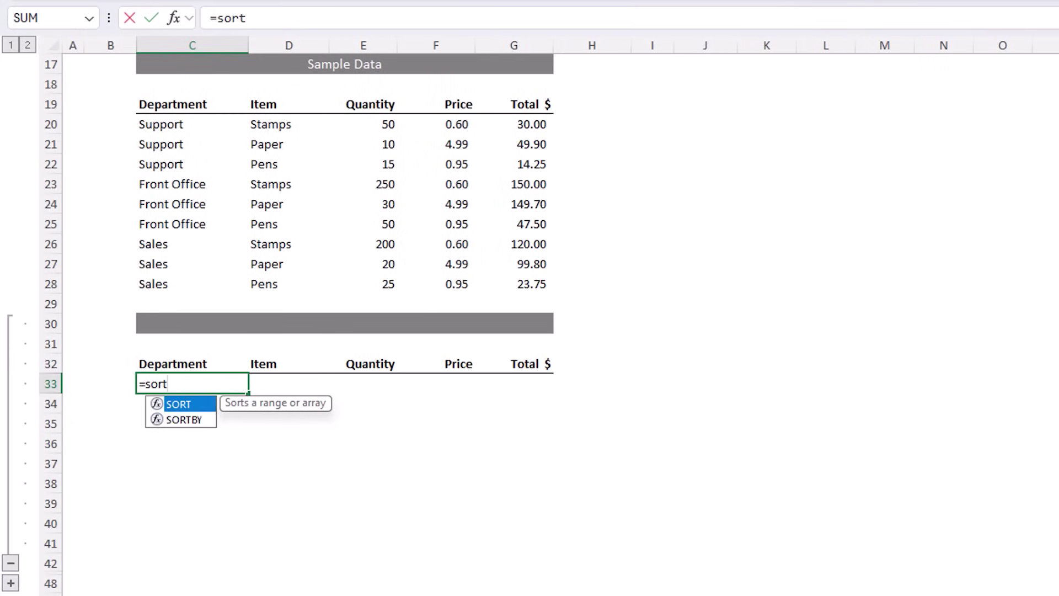
pyautogui.press('Tab')
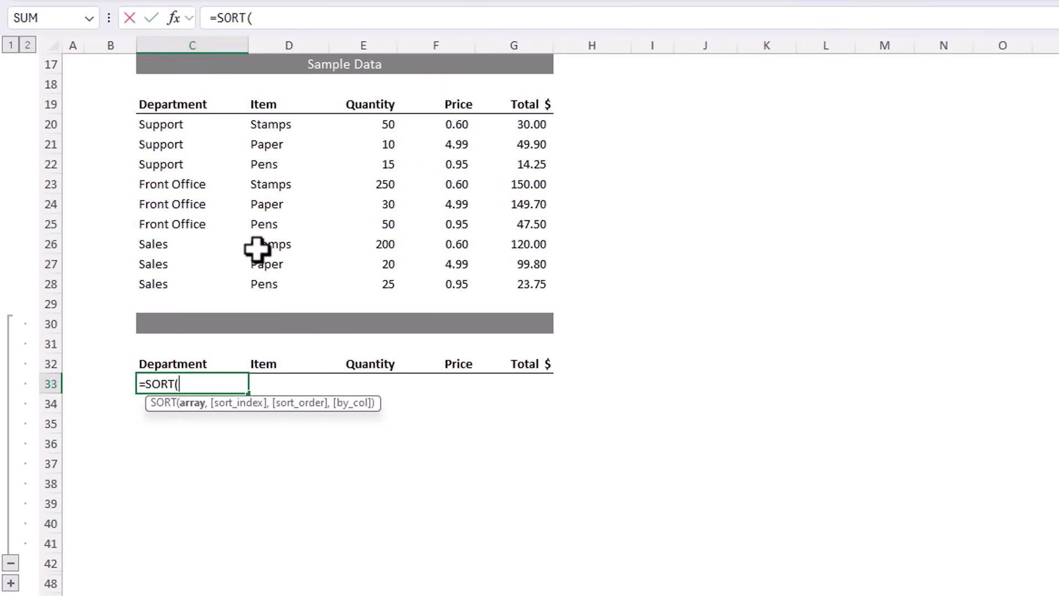
pyautogui.moveTo(174, 131); pyautogui.dragTo(518, 284)
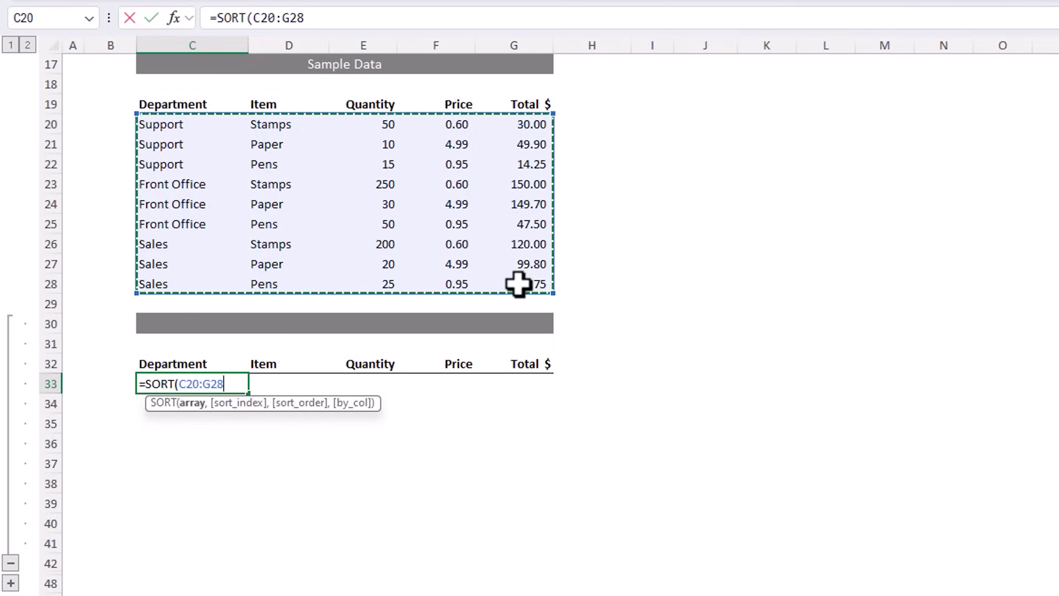
pyautogui.write(',')
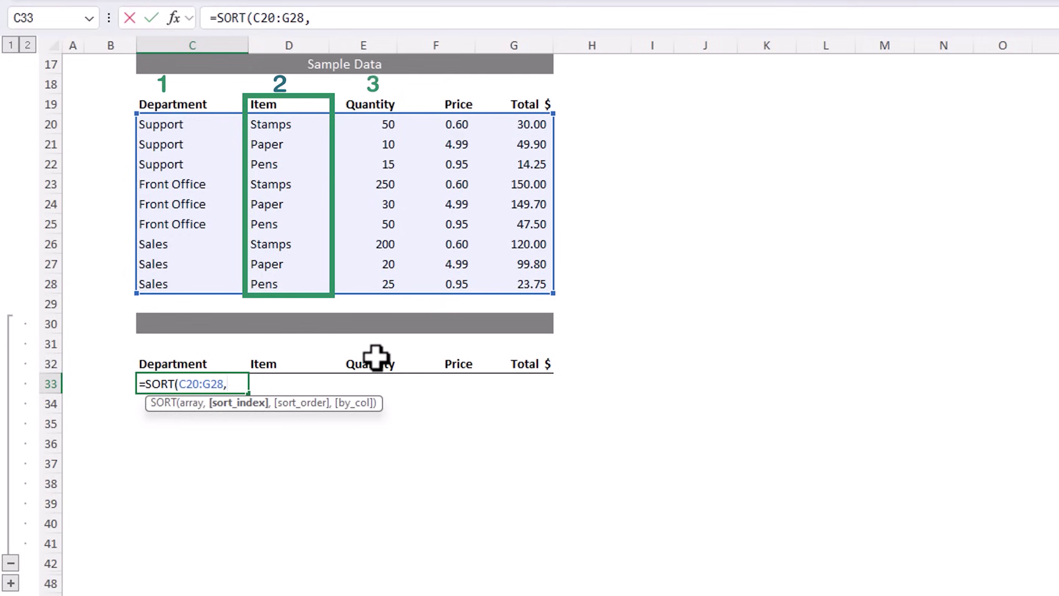
pyautogui.write('2')
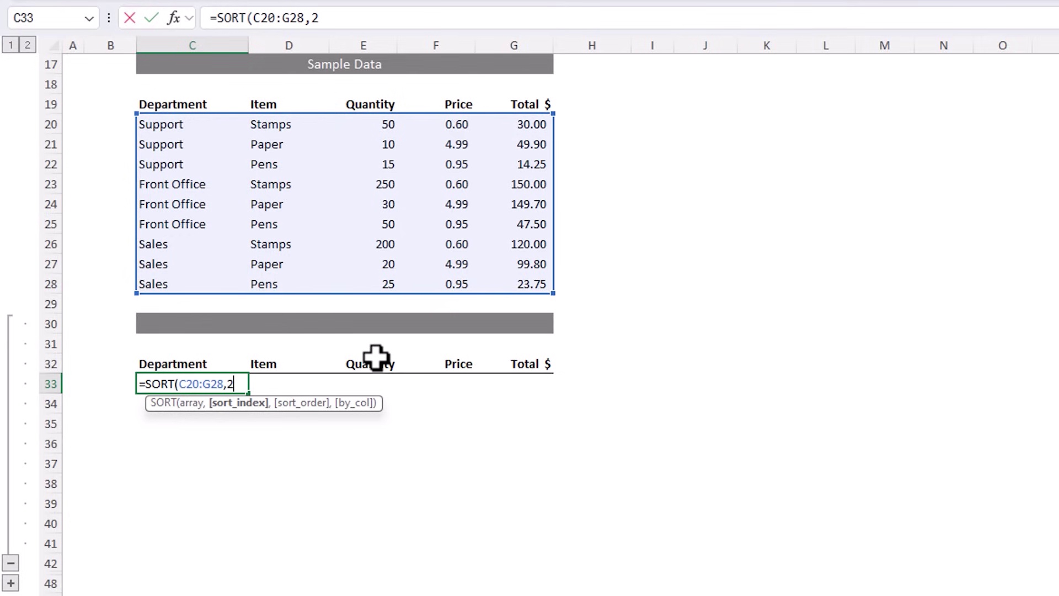
pyautogui.write(',')
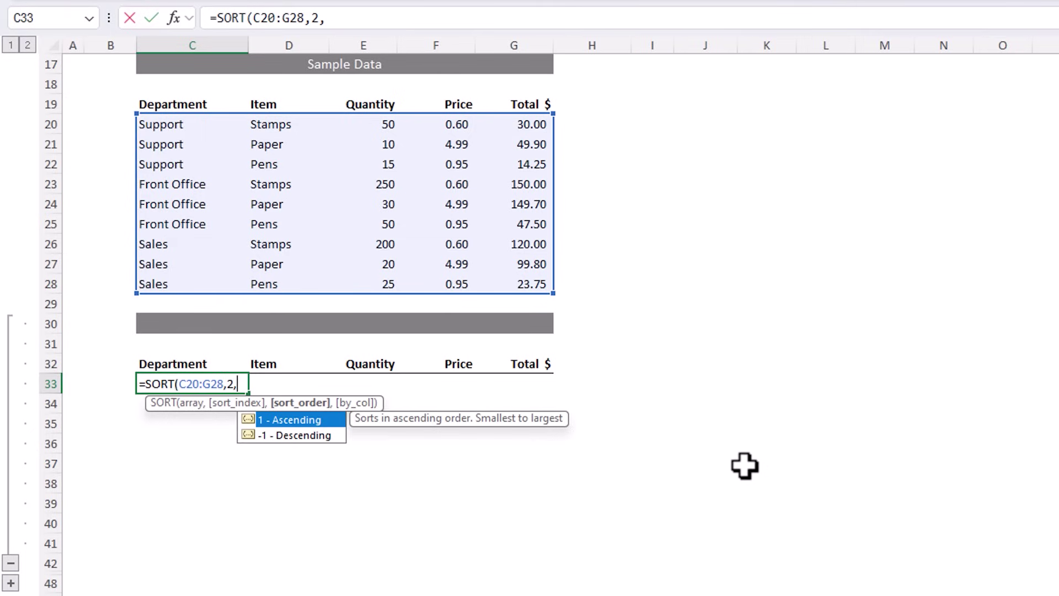
pyautogui.write('1')
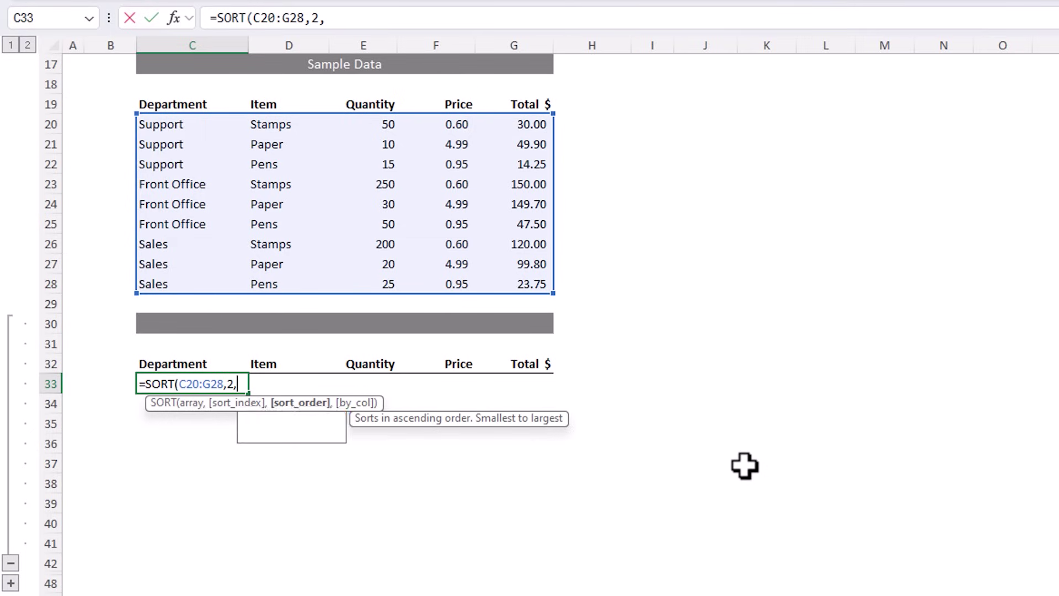
pyautogui.write(',')
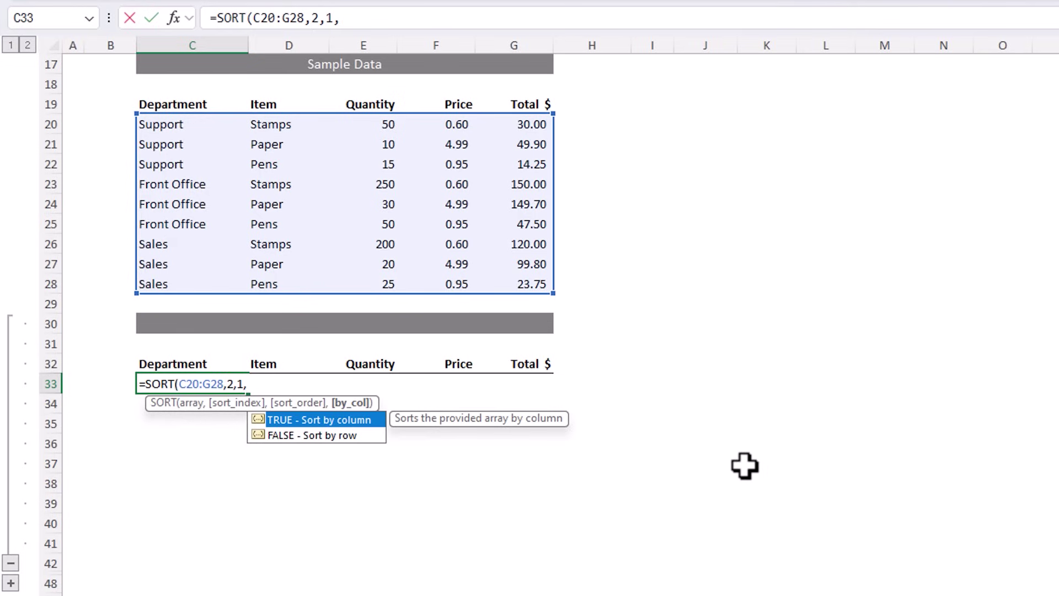
pyautogui.press('Down')
pyautogui.press('Tab')
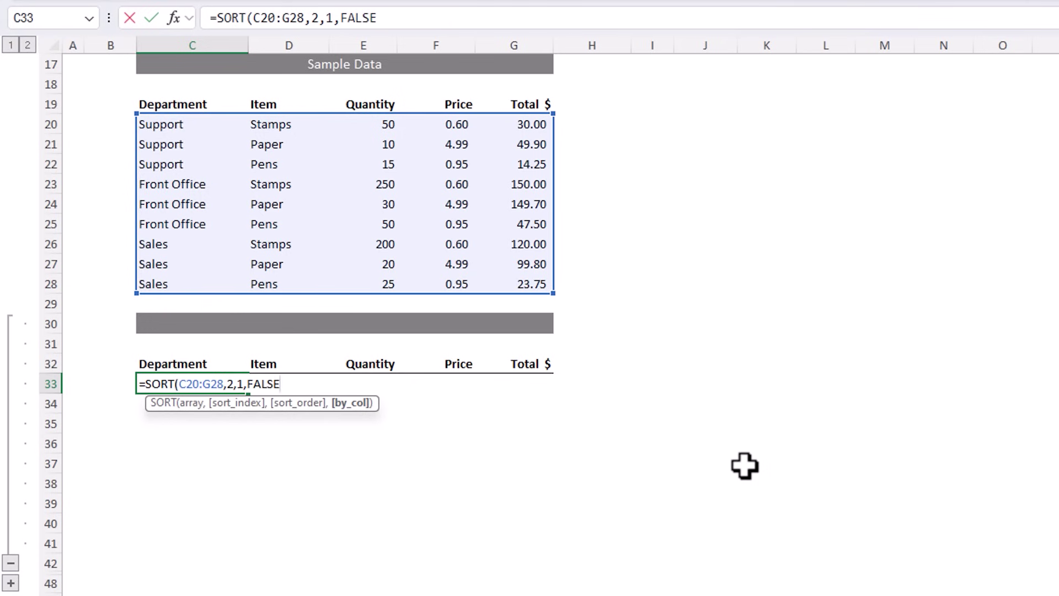
pyautogui.write(')')
pyautogui.press('Return')
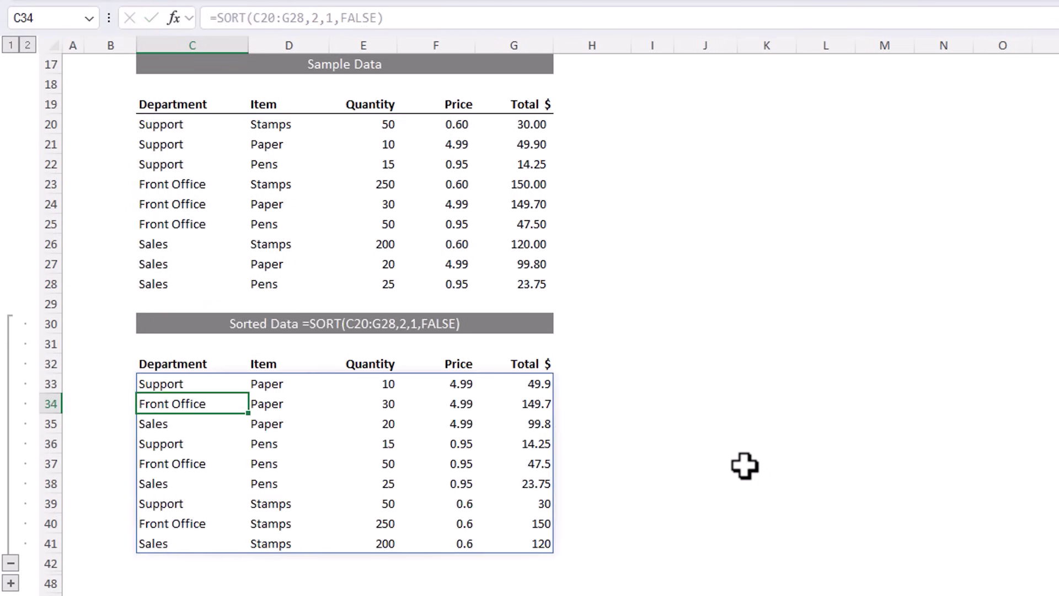
pyautogui.moveTo(273, 387); pyautogui.dragTo(283, 546)
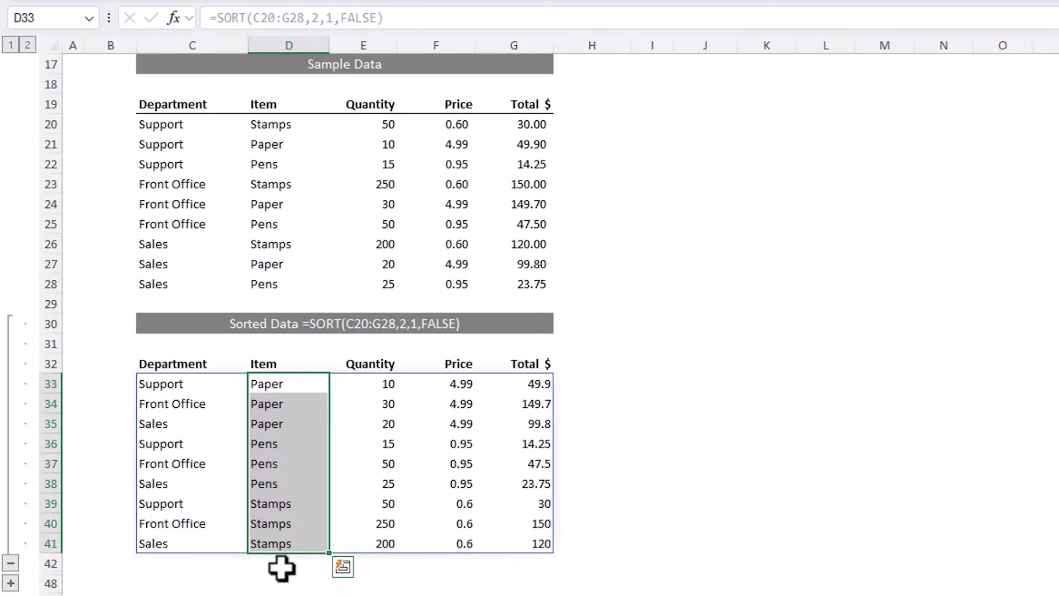
# Collapse the sorted table's rows, expand rows 43–47, and enter =SORT(UNIQUE(D20:D28)) in C45.
pyautogui.click(10, 563)
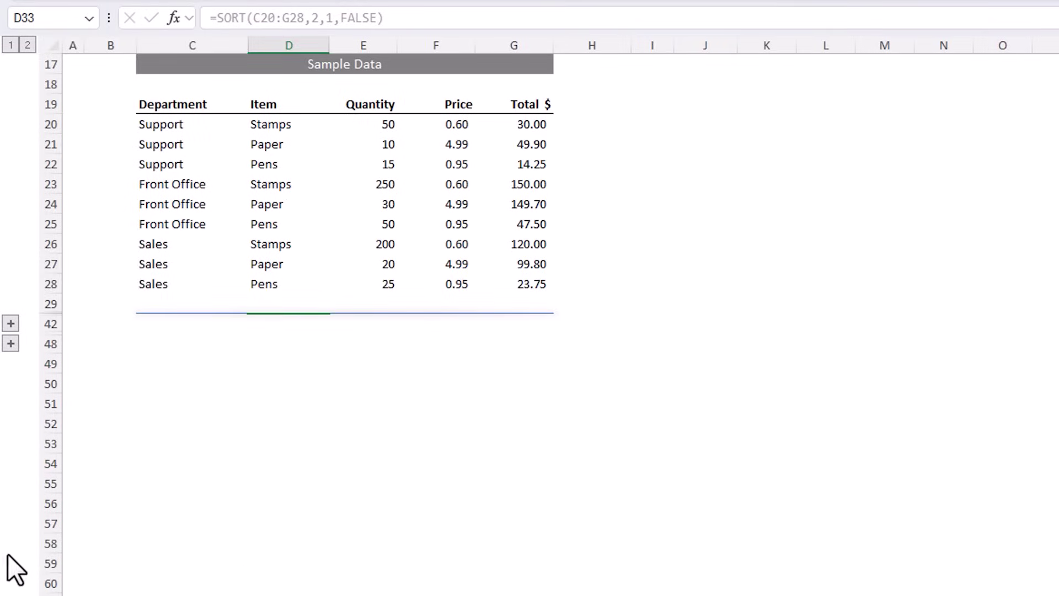
pyautogui.click(12, 343)
pyautogui.click(172, 381)
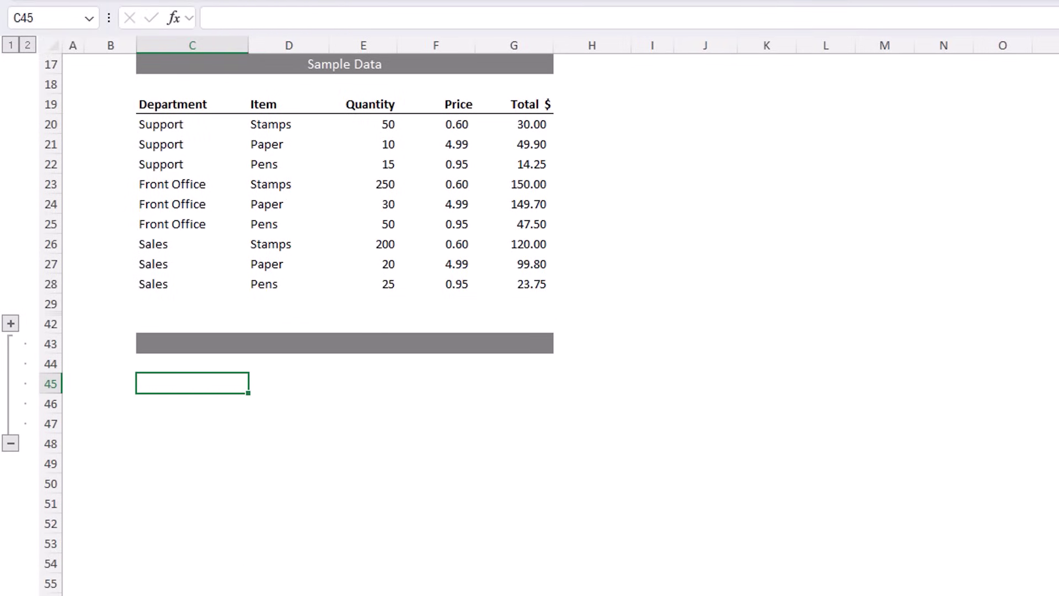
pyautogui.write('=so')
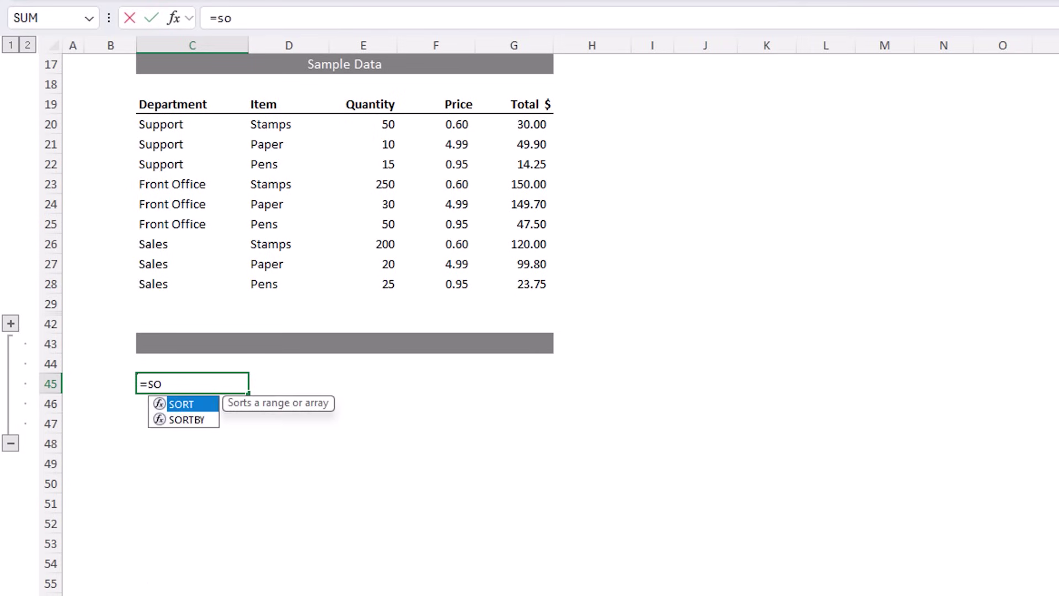
pyautogui.press('Tab')
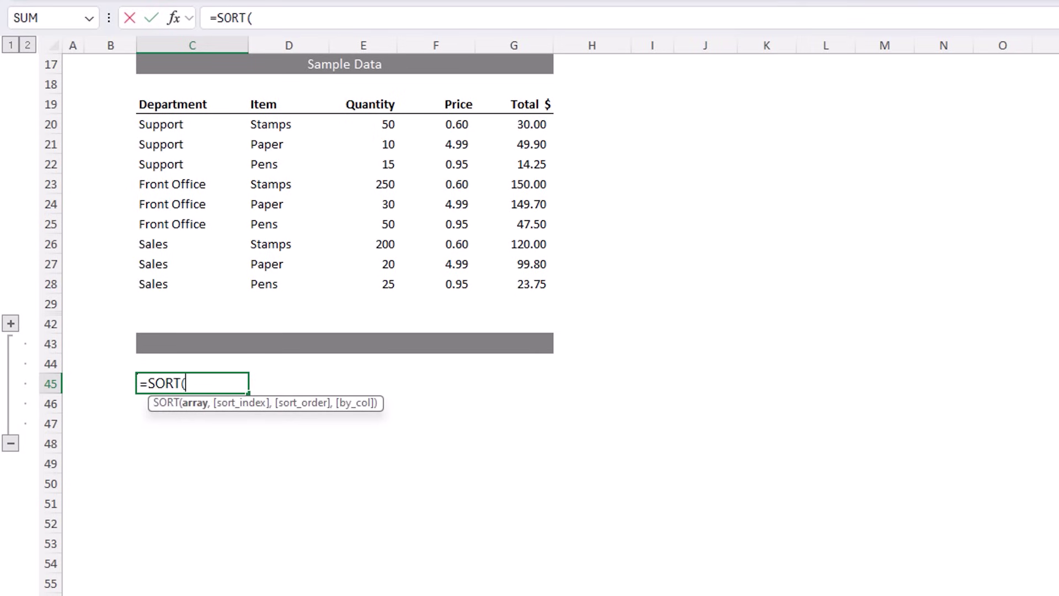
pyautogui.write('uniq')
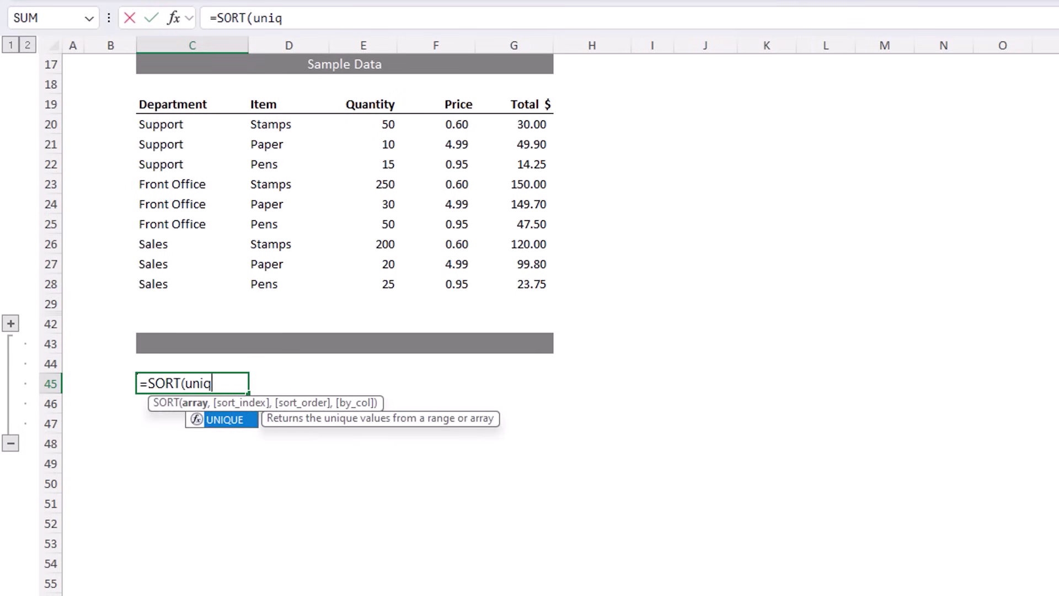
pyautogui.press('Tab')
pyautogui.moveTo(273, 124); pyautogui.dragTo(275, 284)
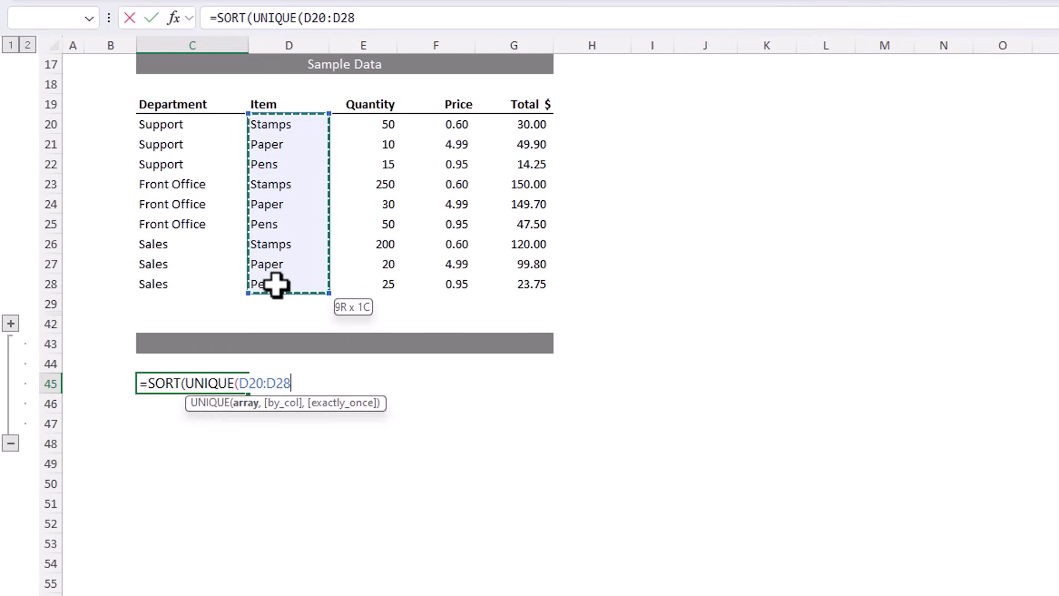
pyautogui.write('))')
pyautogui.press('Return')
# Edit C45's formula to =SORT(UNIQUE(D20:D28),,-1) for descending order.
pyautogui.press('Up')
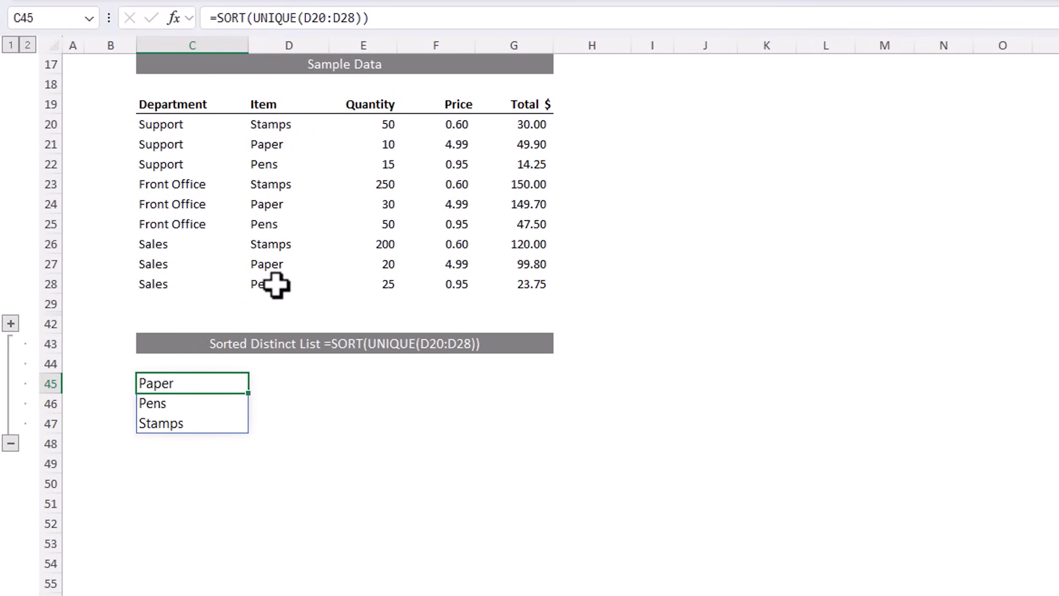
pyautogui.press('F2')
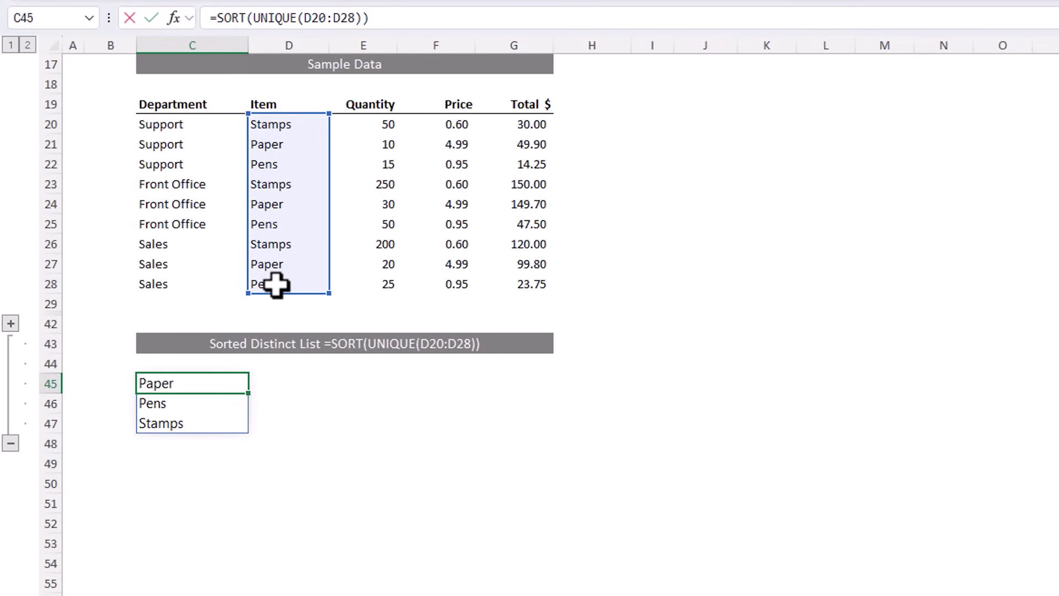
pyautogui.press('Left')
pyautogui.write(',')
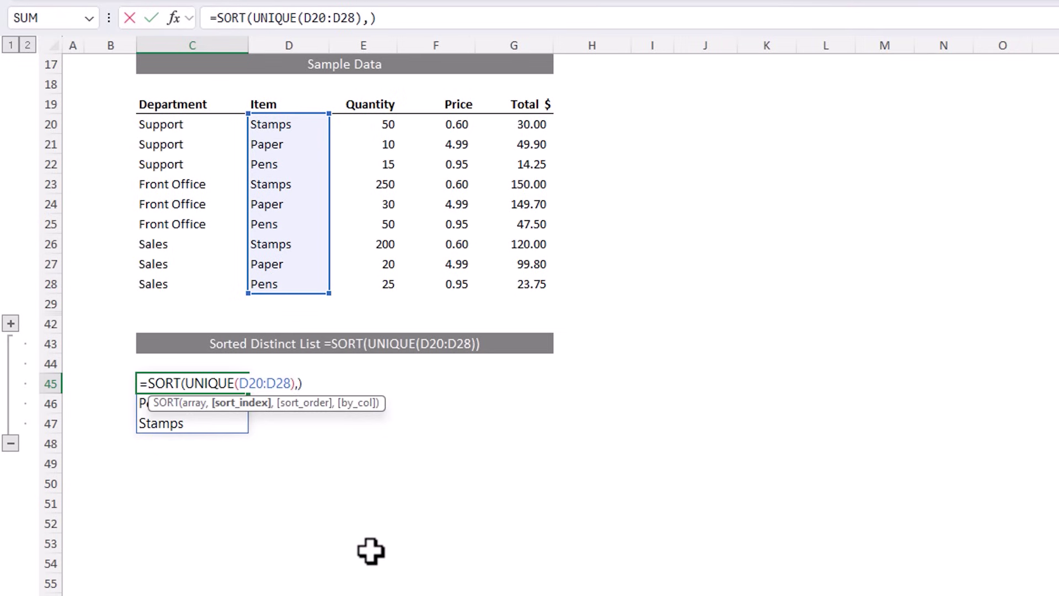
pyautogui.write(',')
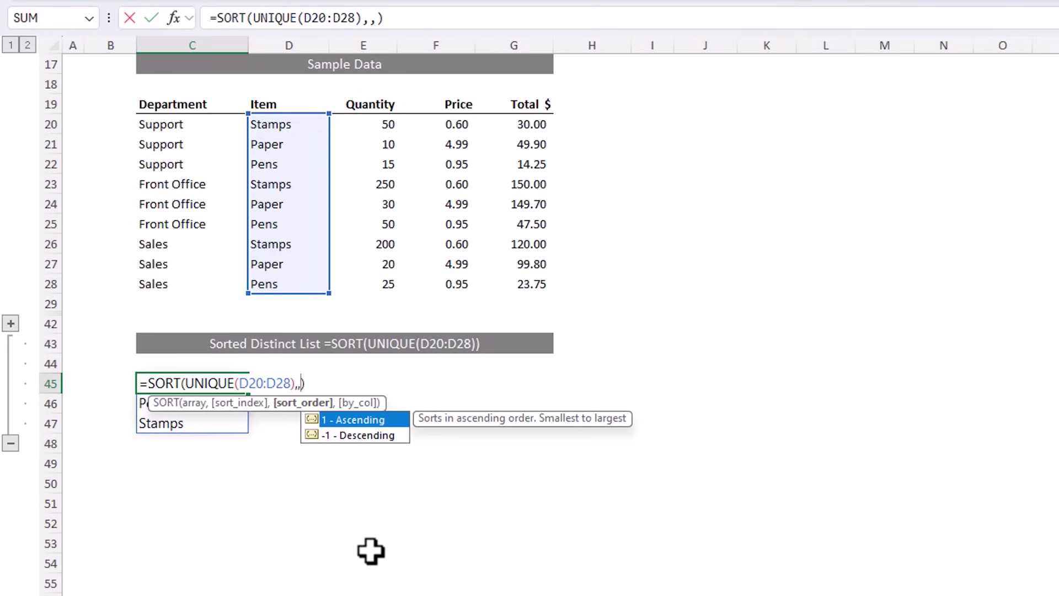
pyautogui.write('-1')
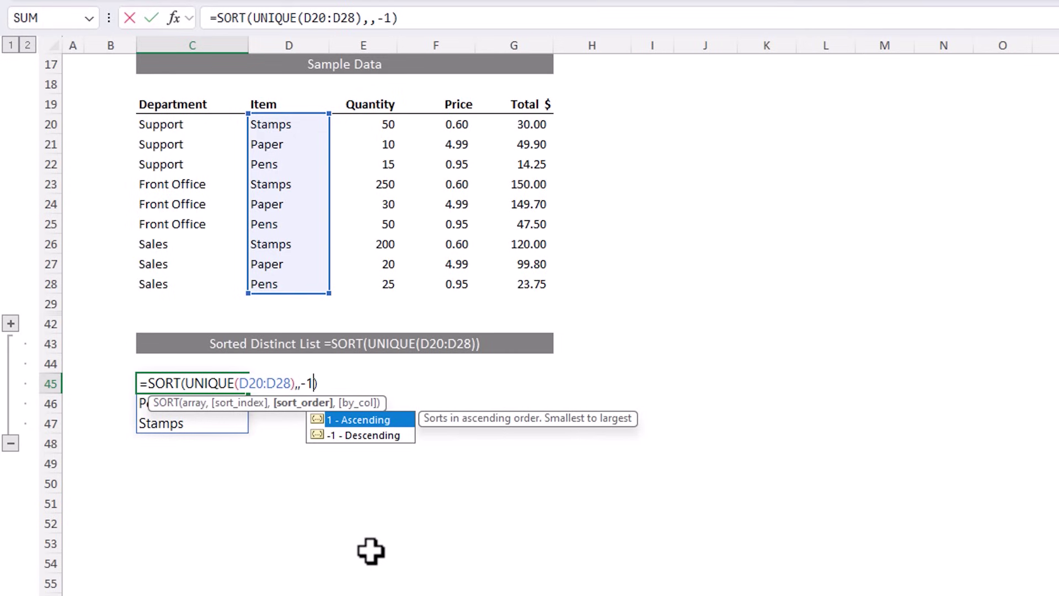
pyautogui.press('Return')
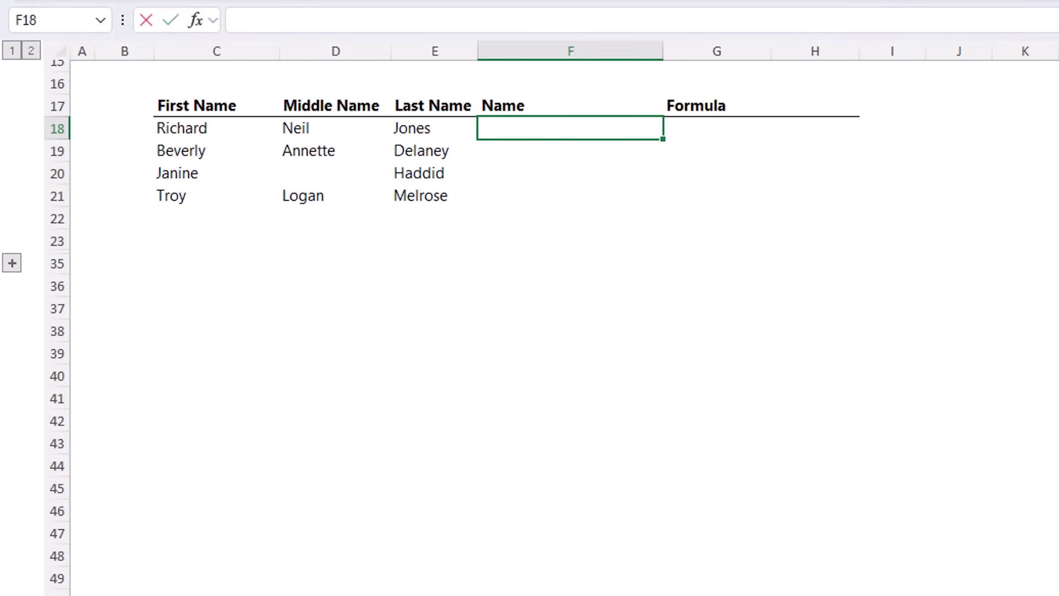
# Enter =TEXTJOIN(" ",TRUE,C18:E18) in F18 to join the first full name.
pyautogui.write('=textj')
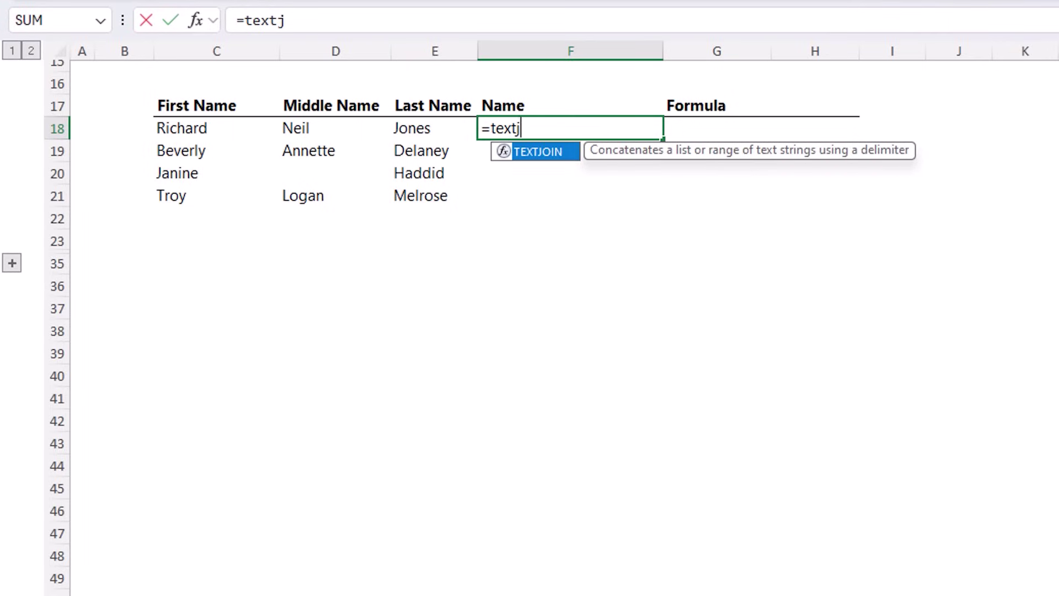
pyautogui.press('Tab')
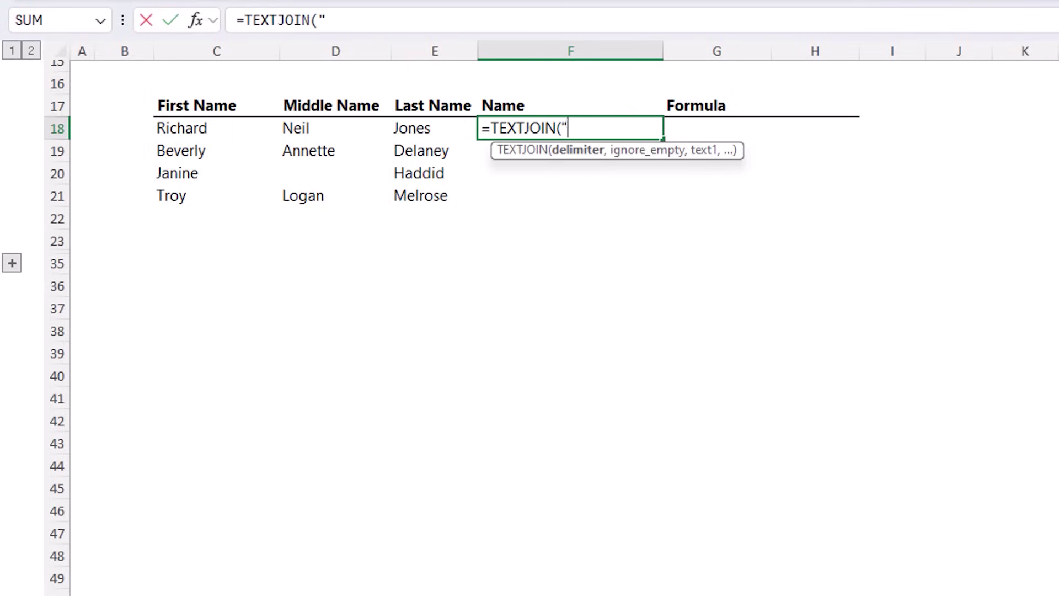
pyautogui.write('" ",')
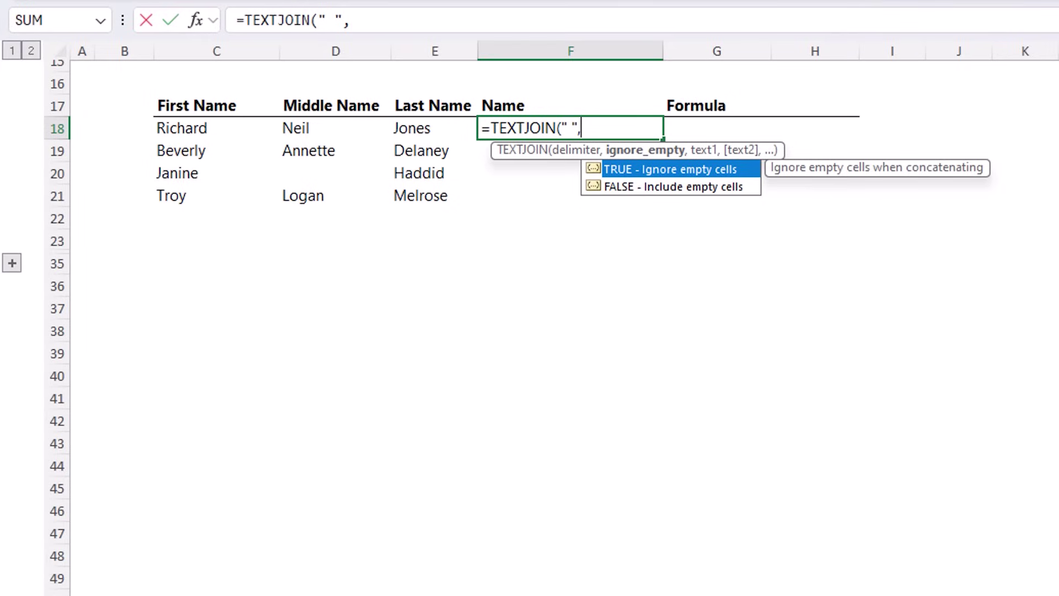
pyautogui.press('Tab')
pyautogui.write(',')
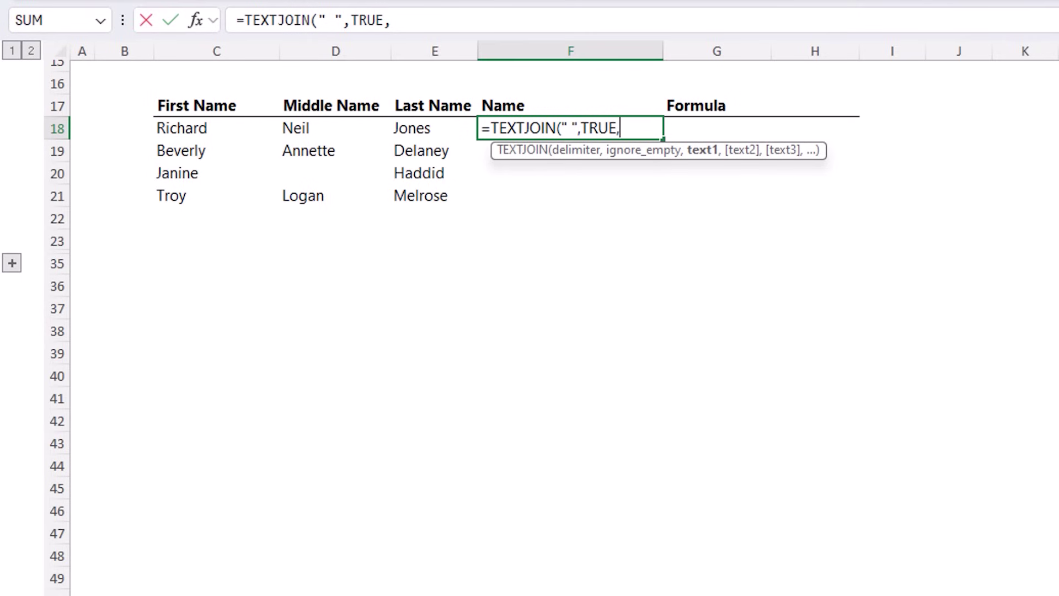
pyautogui.moveTo(207, 133); pyautogui.dragTo(403, 127)
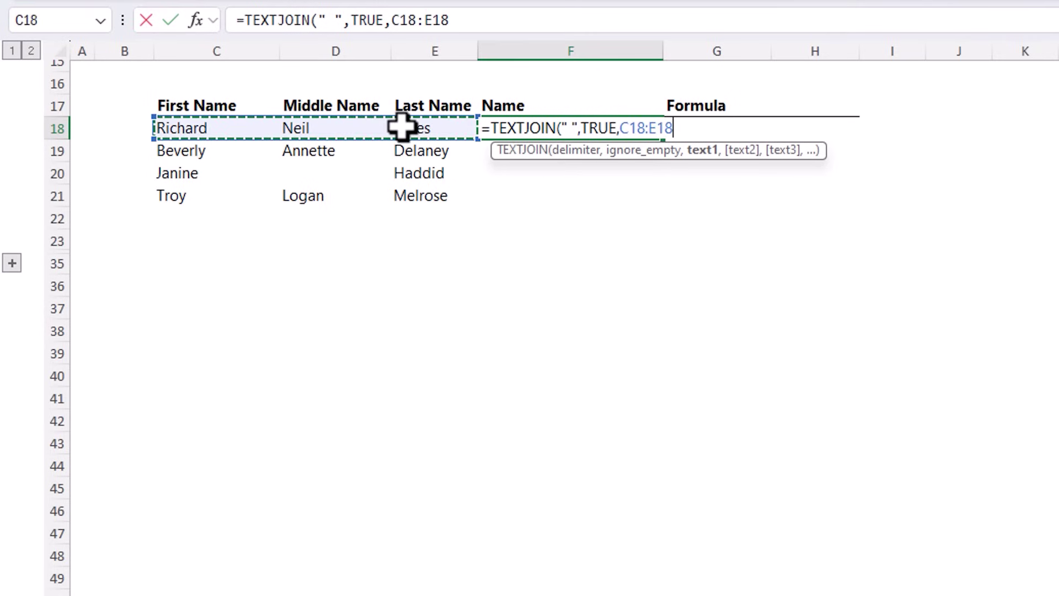
pyautogui.write(')')
pyautogui.press('Return')
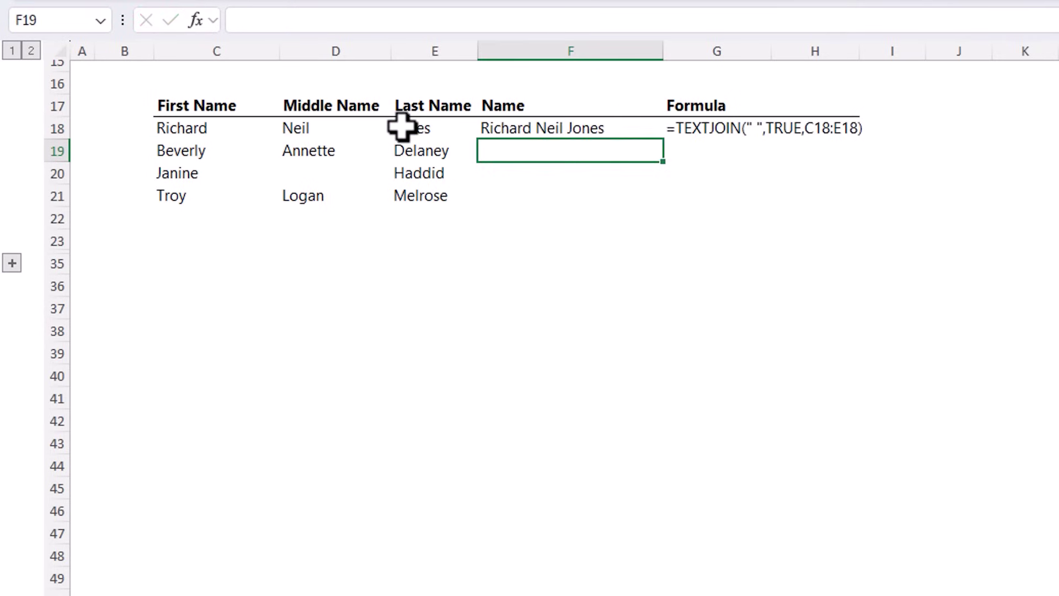
pyautogui.press('Up')
# Fill the TEXTJOIN formula down to F21 and inspect F20's TRUE argument.
pyautogui.moveTo(662, 139); pyautogui.dragTo(657, 206)
pyautogui.click(574, 172)
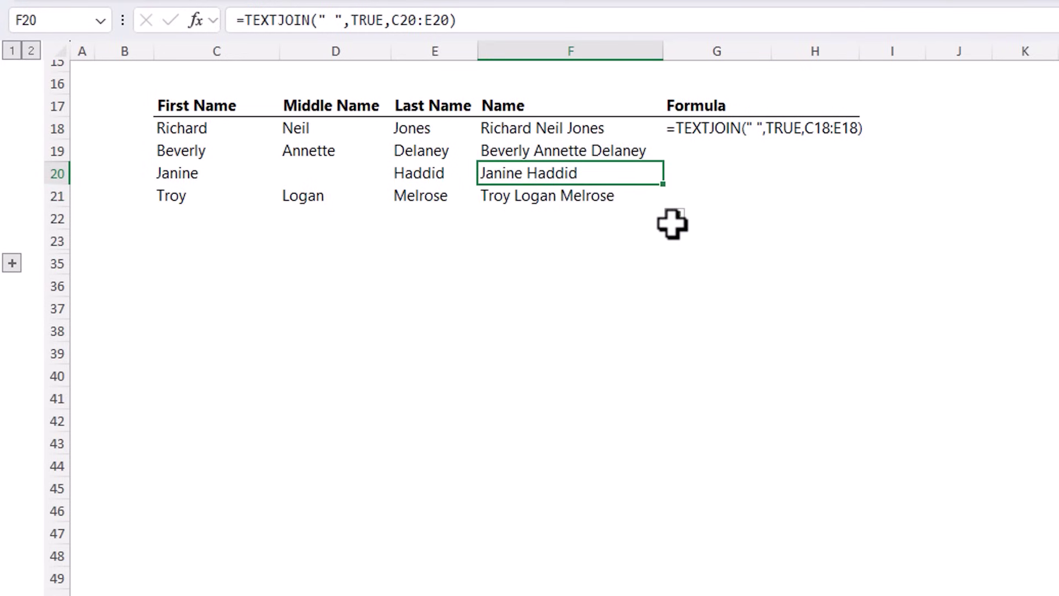
pyautogui.press('F2')
pyautogui.click(589, 172)
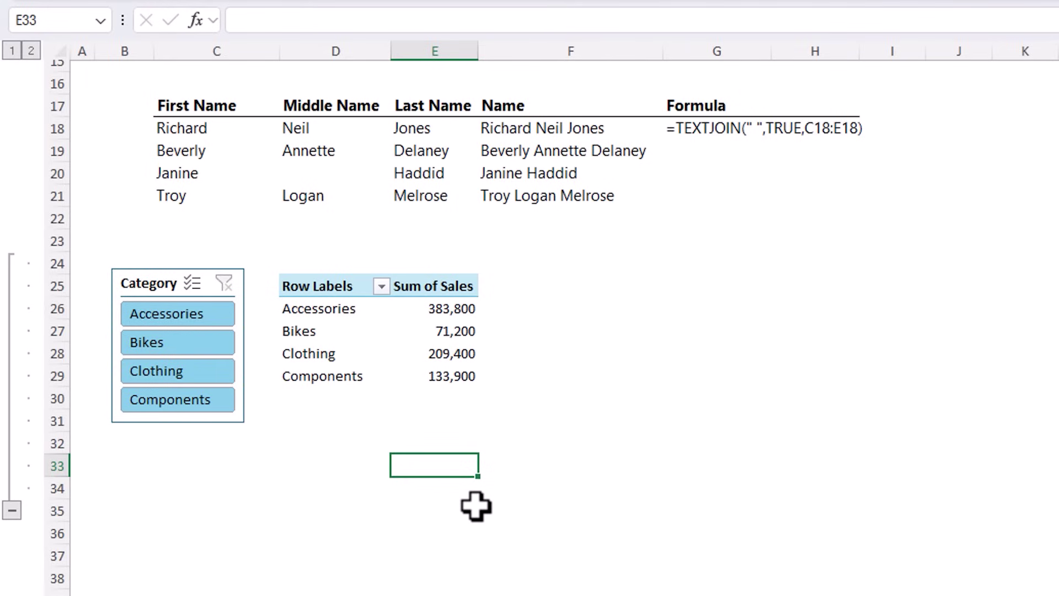
# Try Category slicer filters (Bikes/Clothing, Components, Accessories, Accessories/Bikes), then clear the filter.
pyautogui.moveTo(149, 342); pyautogui.dragTo(153, 368)
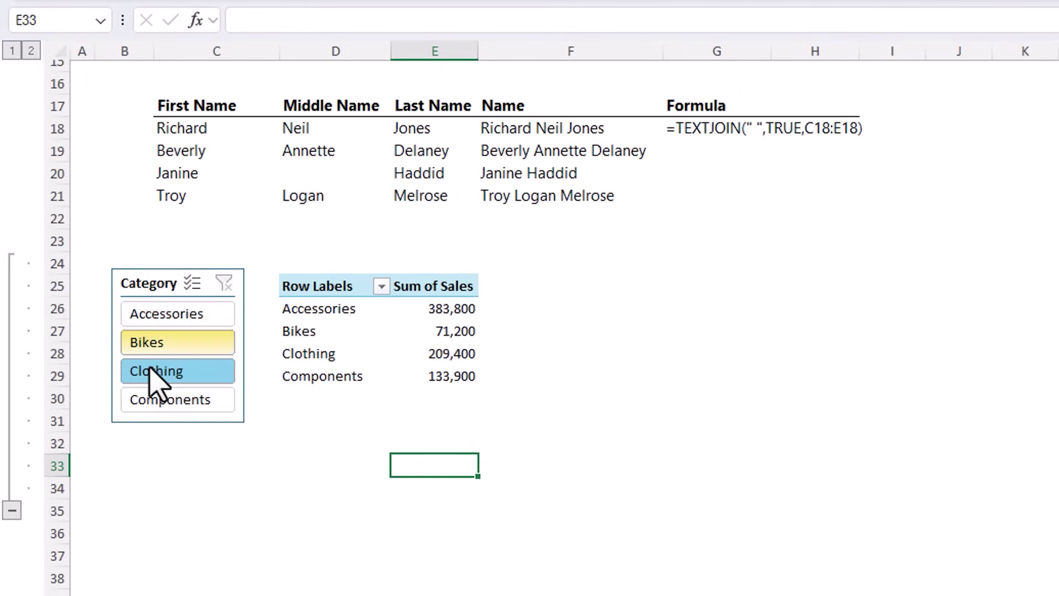
pyautogui.click(157, 400)
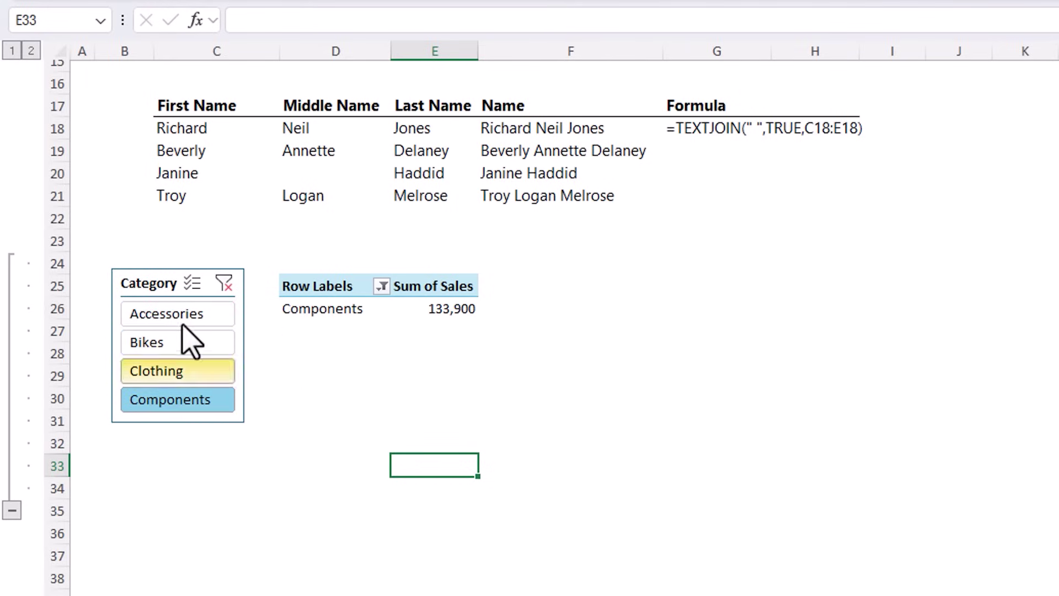
pyautogui.click(165, 319)
pyautogui.moveTo(183, 327); pyautogui.dragTo(190, 345)
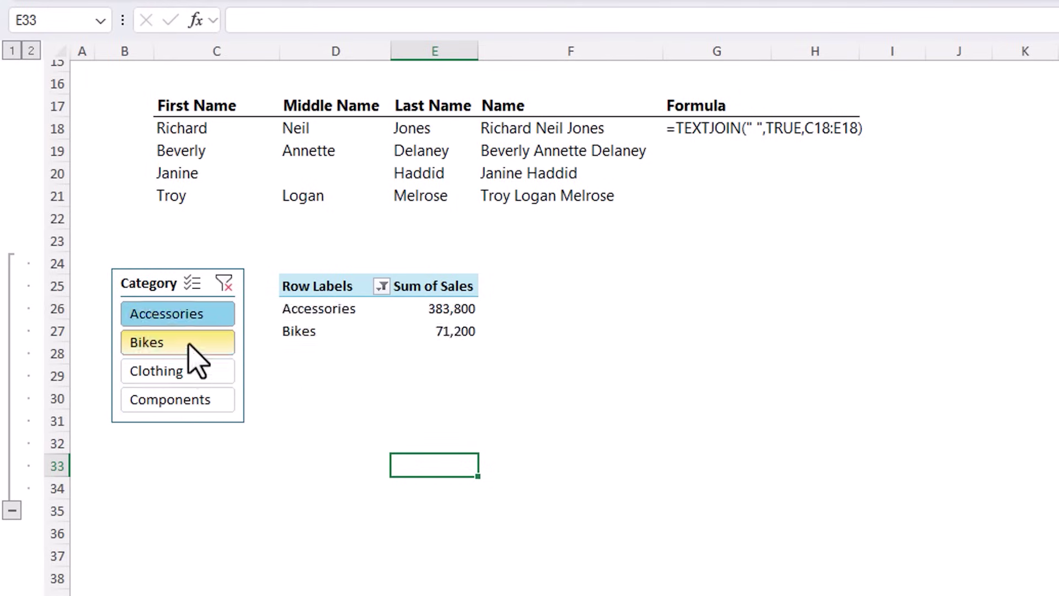
pyautogui.click(223, 283)
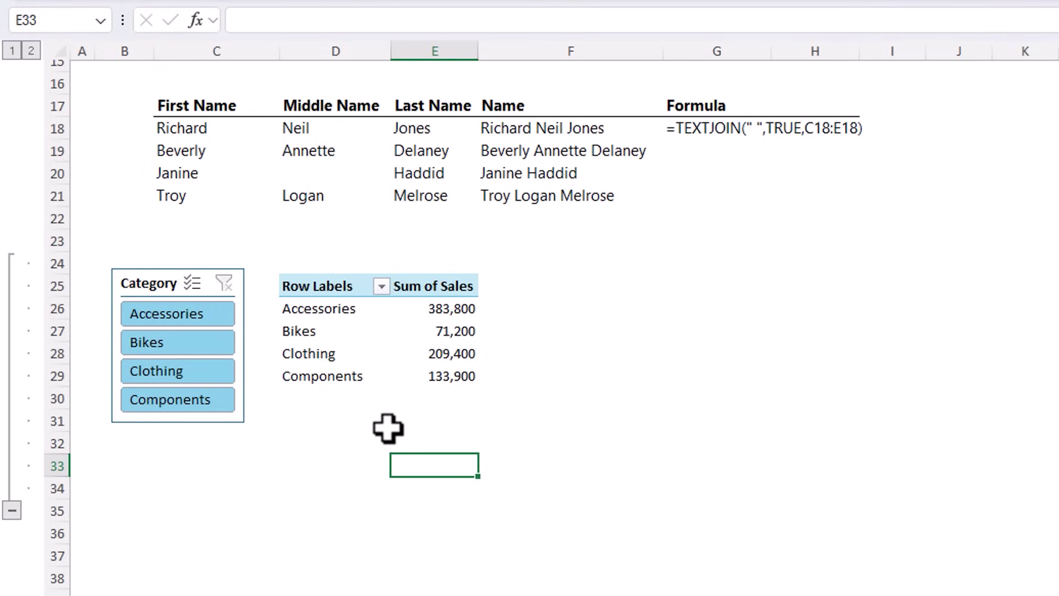
# Enter =SUM(E26:E31) in E33 to total Sum of Sales at $798,300.
pyautogui.write('=sum')
pyautogui.press('Tab')
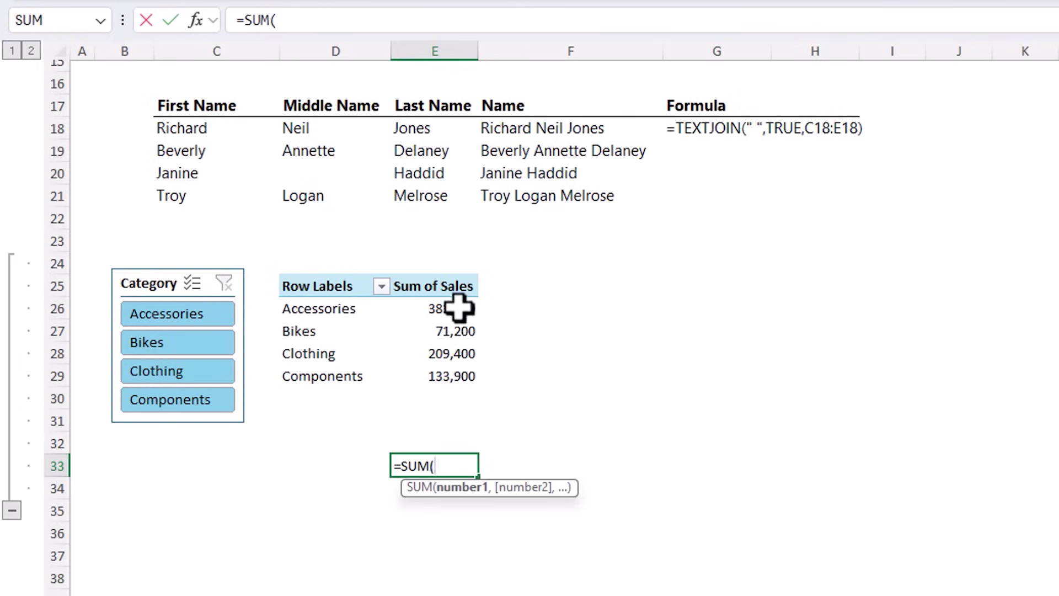
pyautogui.moveTo(461, 307); pyautogui.dragTo(459, 417)
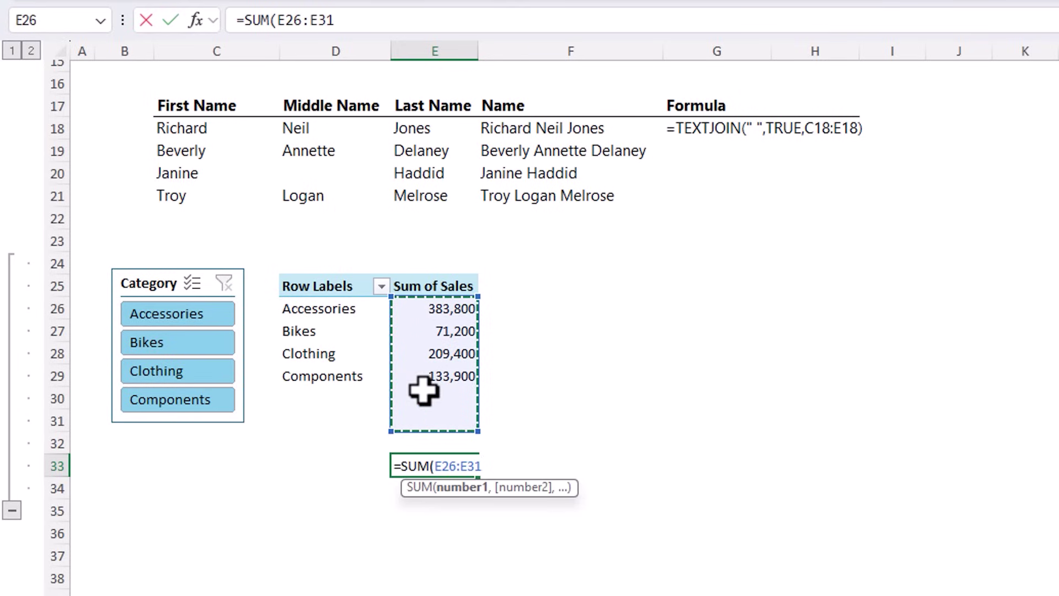
pyautogui.write(')')
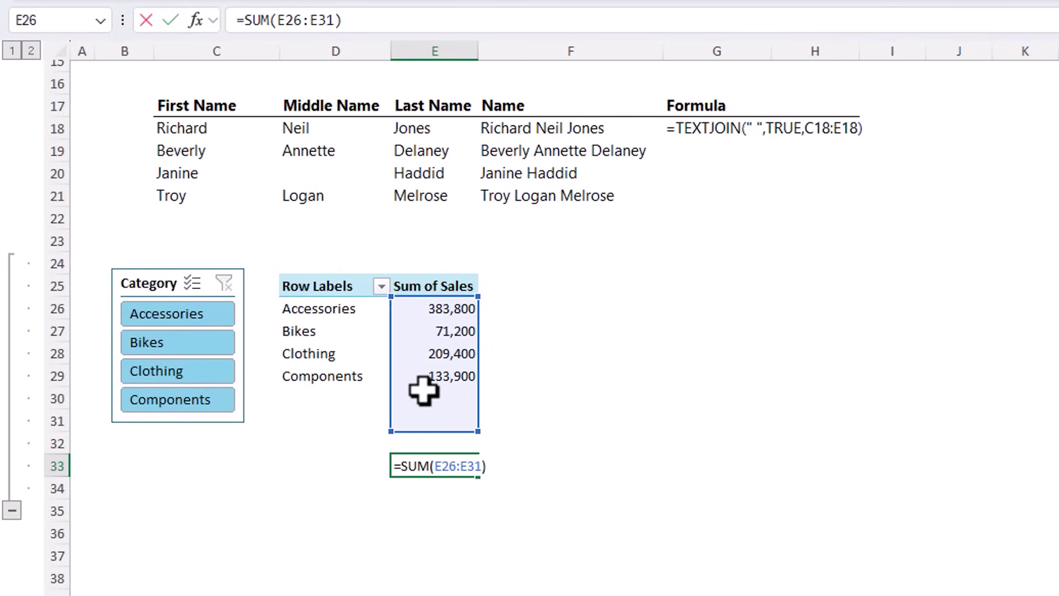
pyautogui.press('Return')
pyautogui.press('Up')
pyautogui.press('Left')
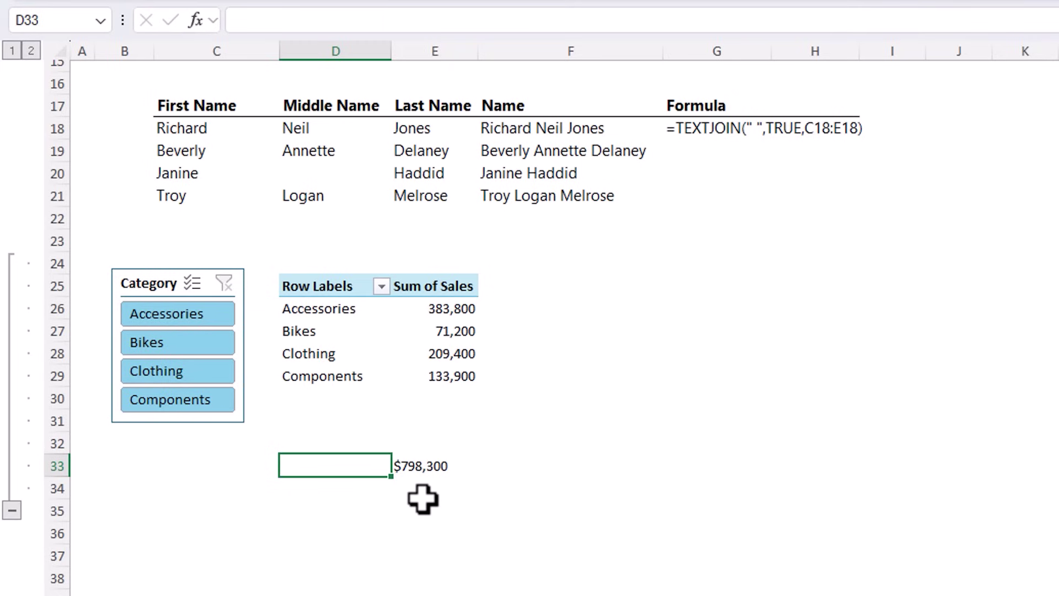
pyautogui.write('=textj')
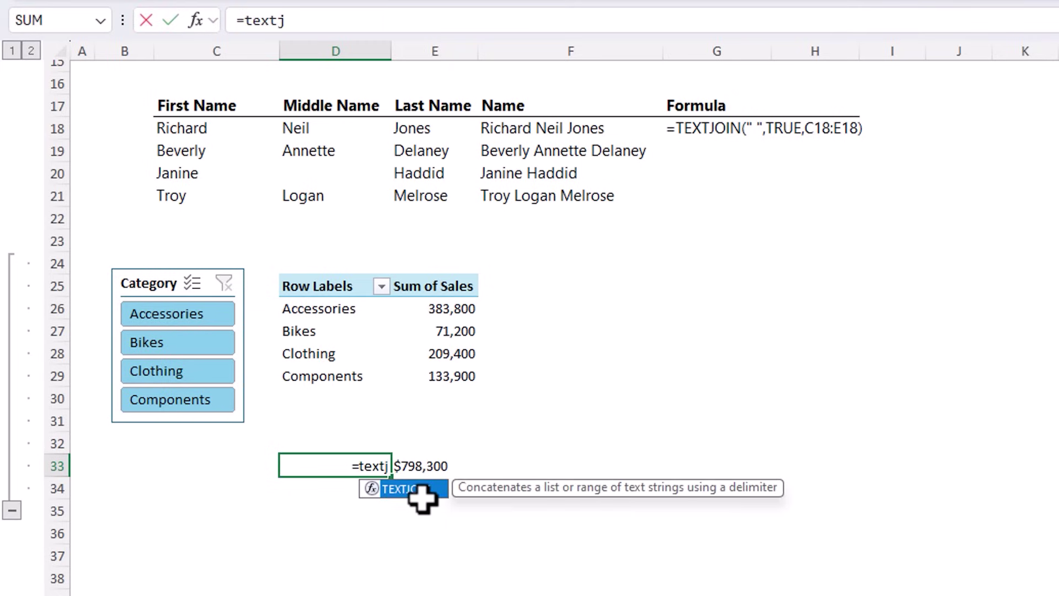
pyautogui.press('Tab')
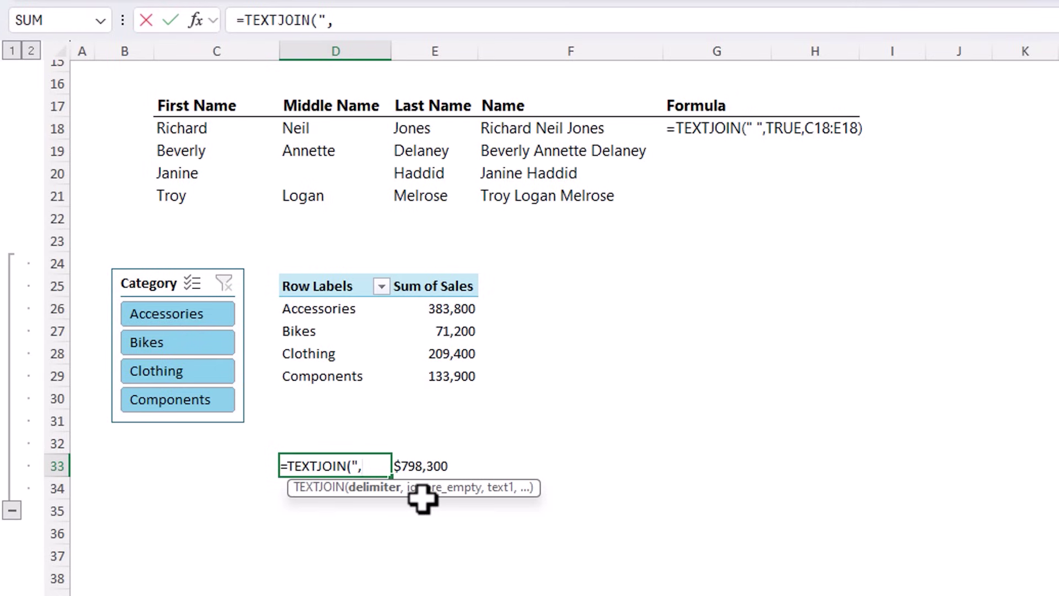
pyautogui.write('", ",')
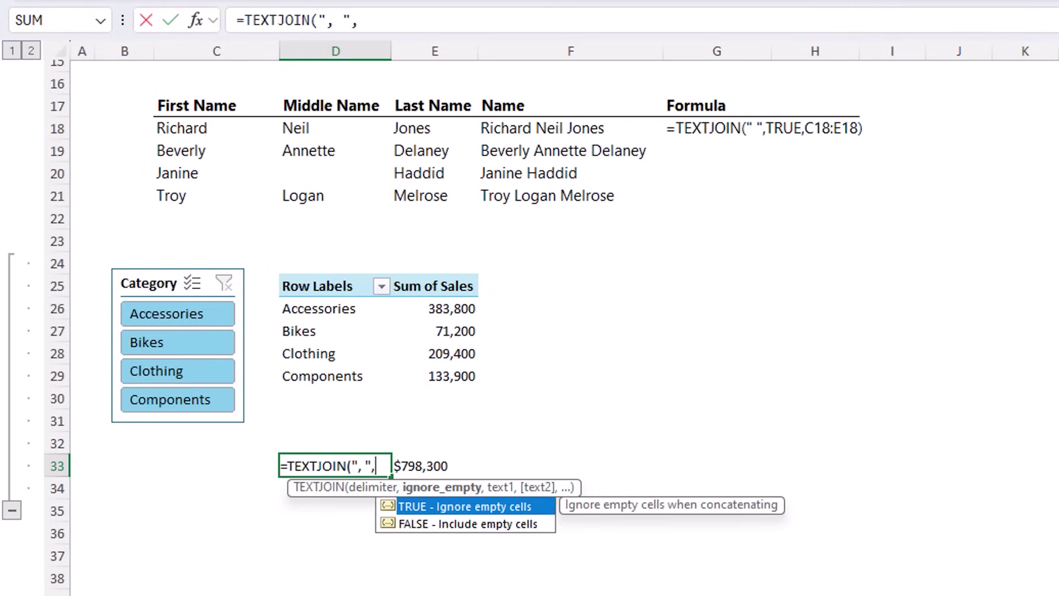
pyautogui.press('Tab')
pyautogui.write(',')
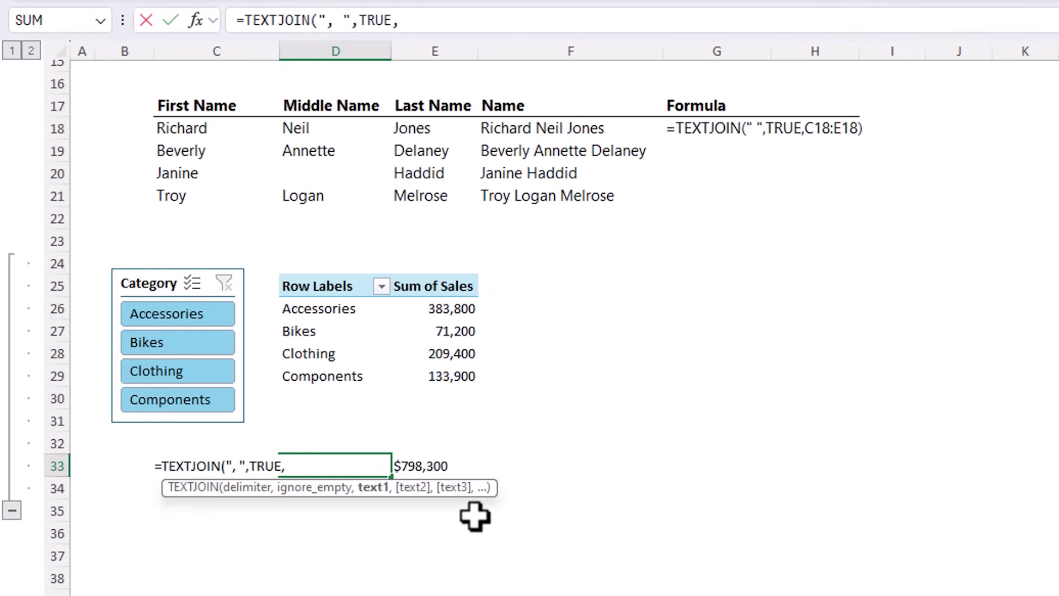
pyautogui.moveTo(365, 312); pyautogui.dragTo(343, 416)
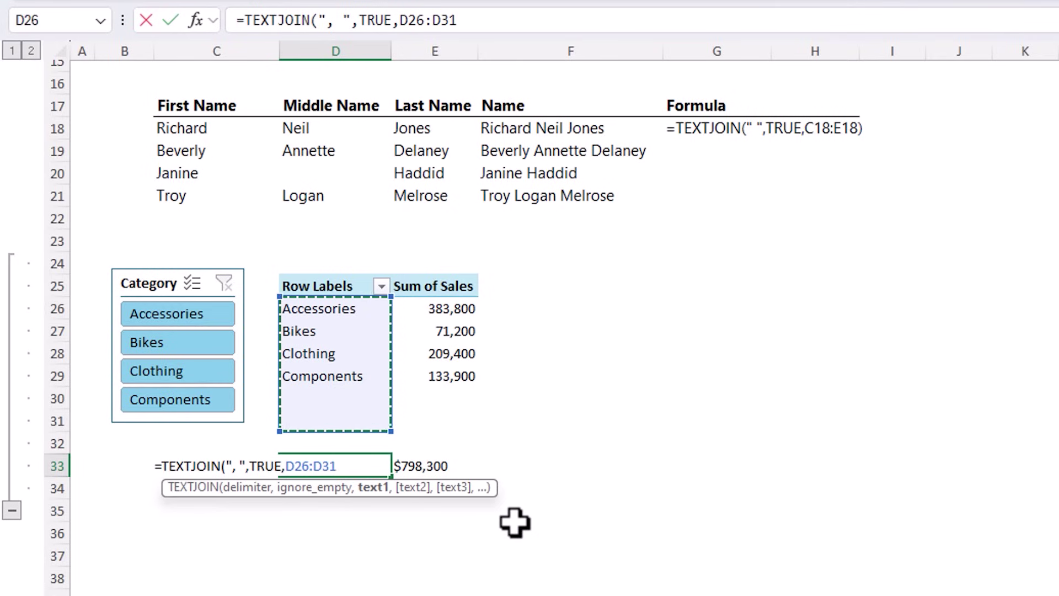
pyautogui.write(')')
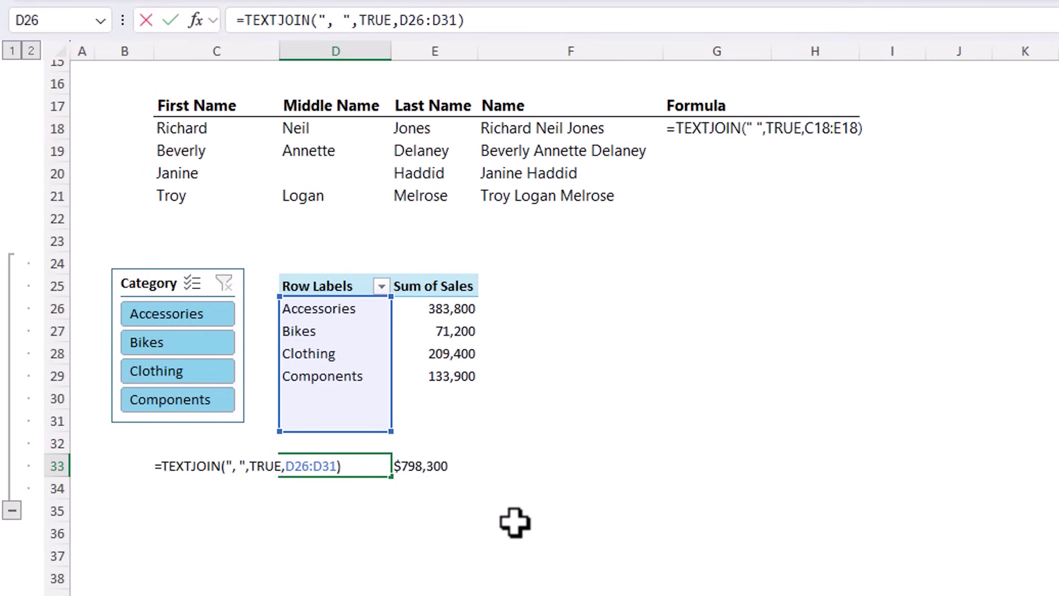
pyautogui.write('&" - Sales:"')
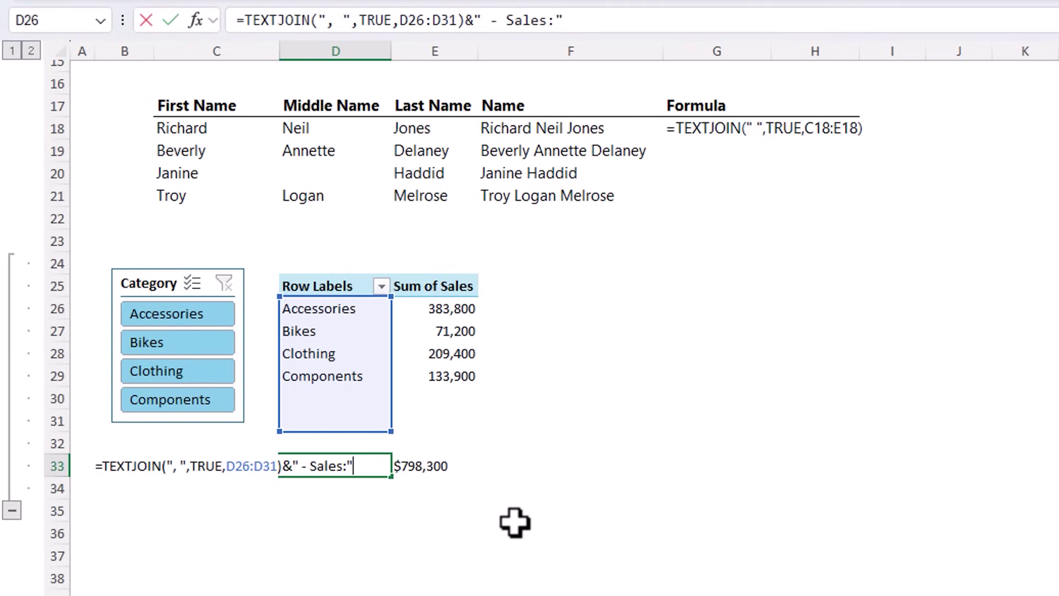
pyautogui.press('Return')
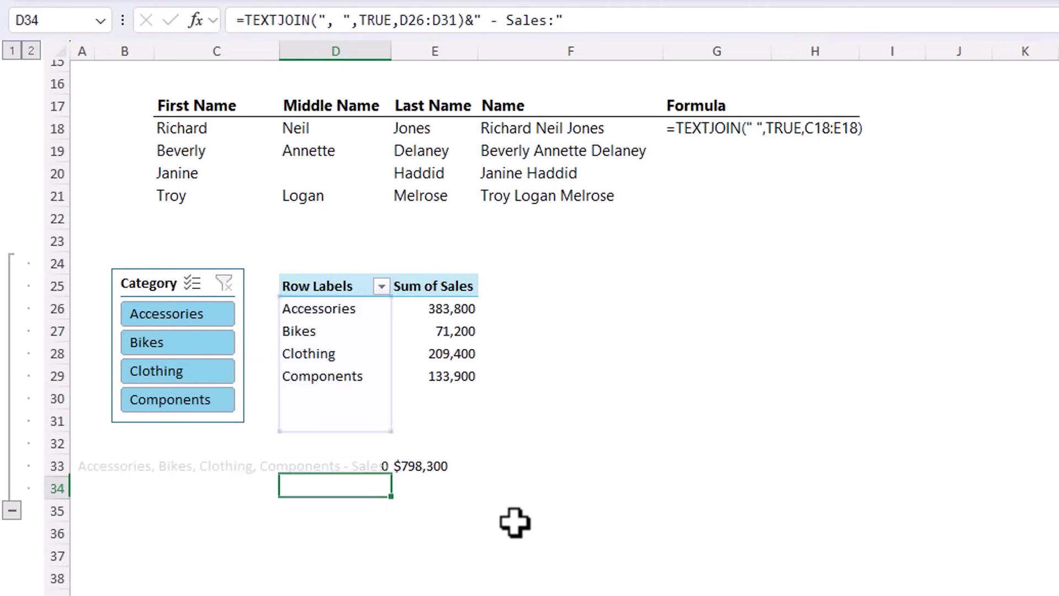
pyautogui.press('Return')
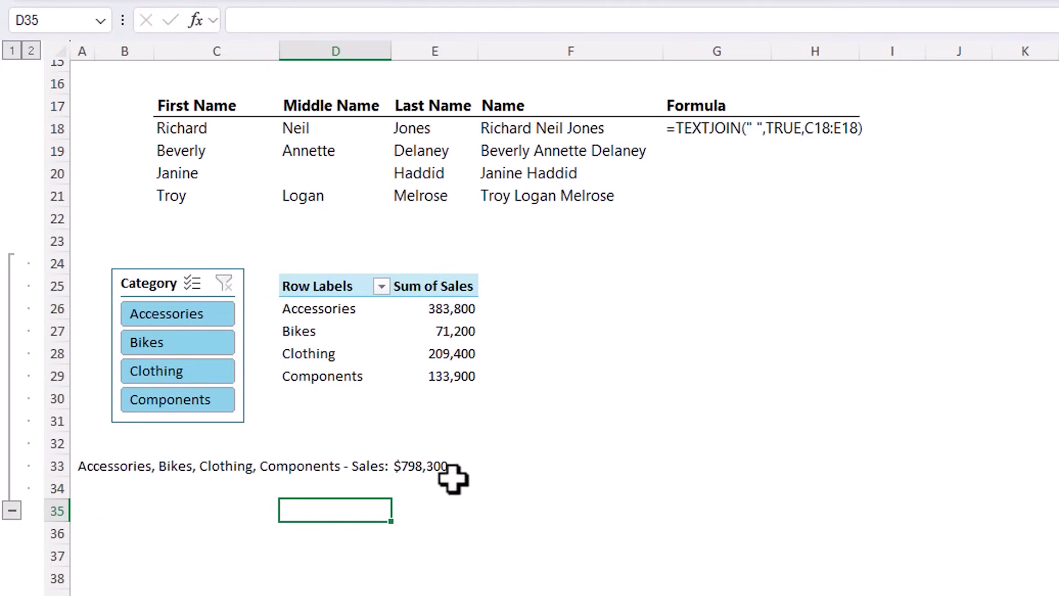
pyautogui.click(433, 466)
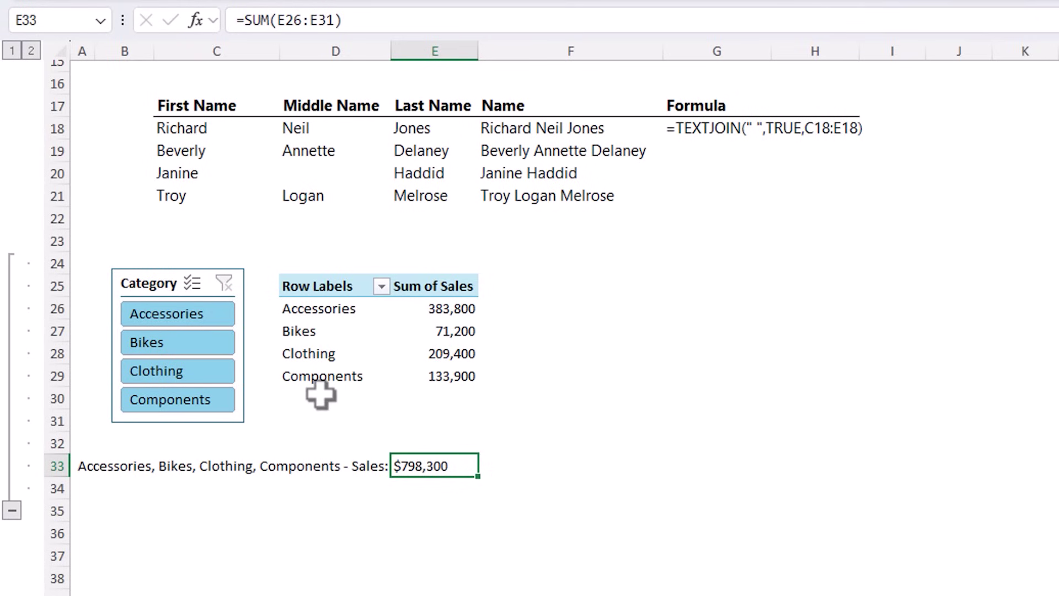
# Filter the pivot to Accessories+Bikes, Clothing+Components, then Bikes, Clothing and Accessories.
pyautogui.click(226, 313)
pyautogui.keyDown('ctrl'); pyautogui.click(193, 340); pyautogui.keyUp('ctrl')
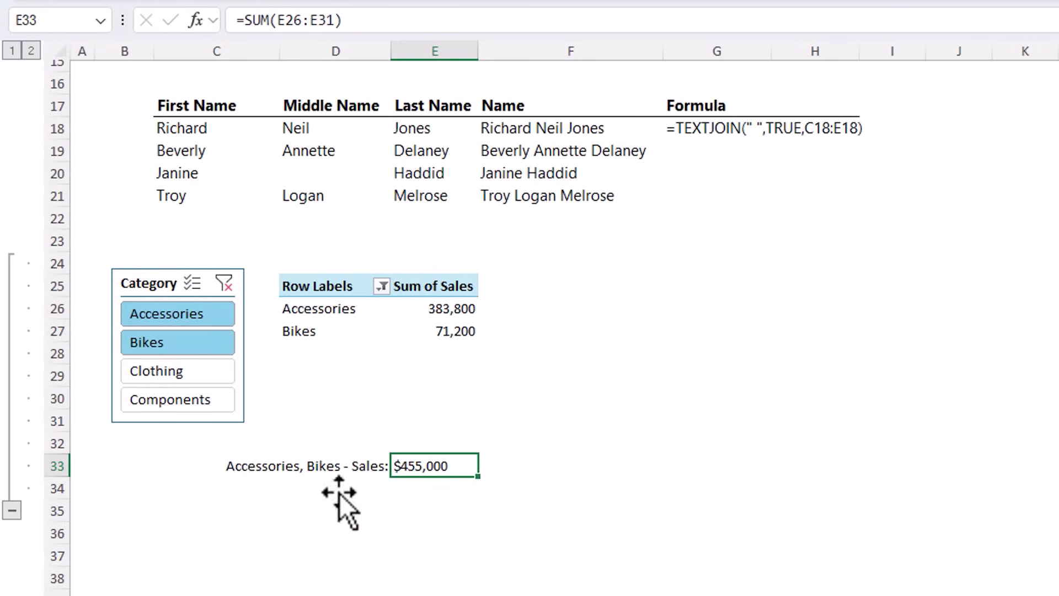
pyautogui.moveTo(213, 384); pyautogui.dragTo(213, 419)
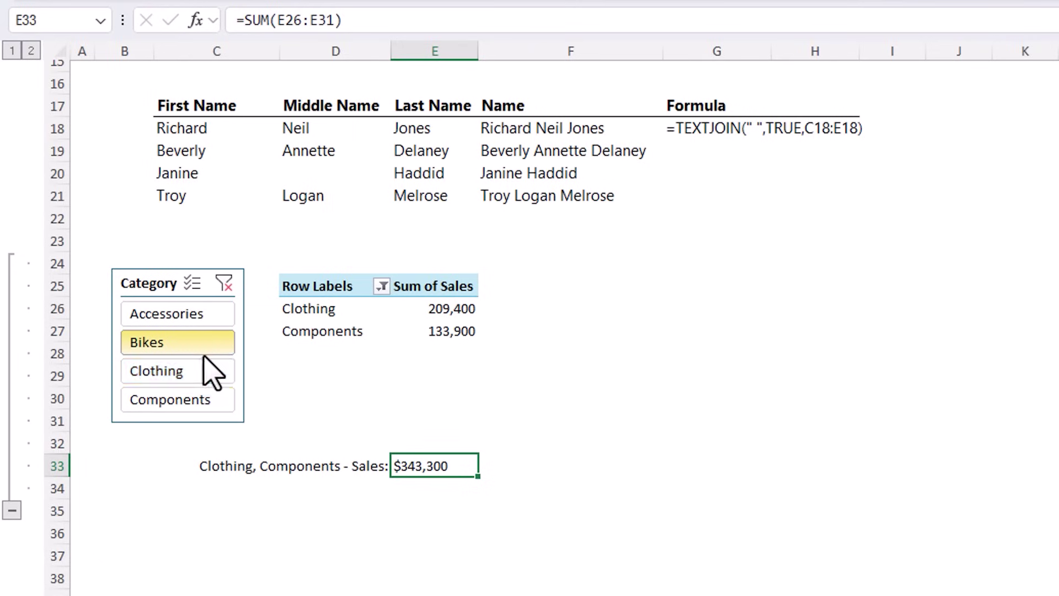
pyautogui.moveTo(212, 375); pyautogui.dragTo(213, 383)
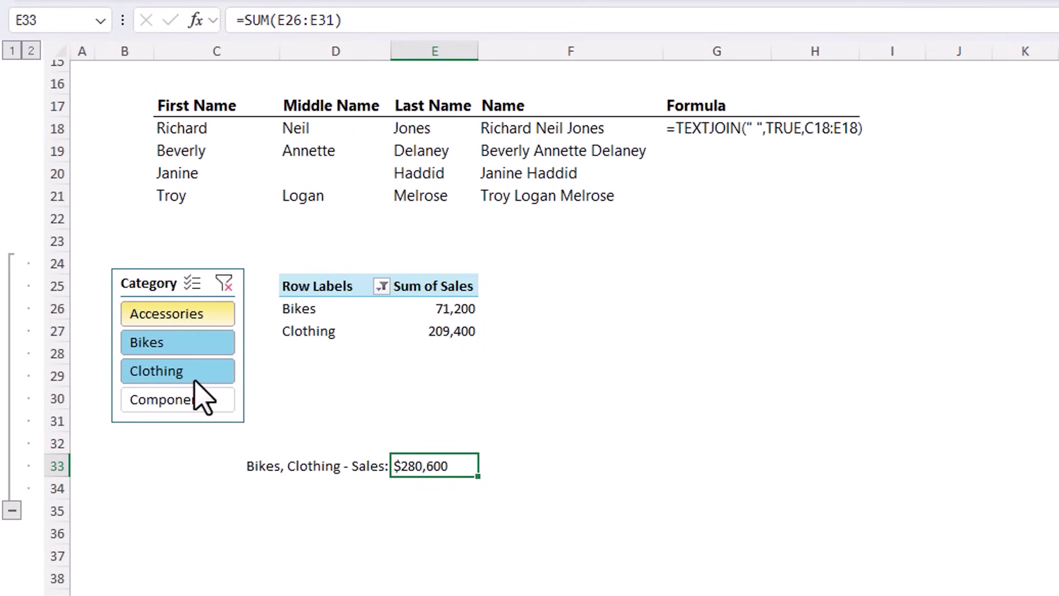
pyautogui.keyDown('shift'); pyautogui.click(194, 379); pyautogui.keyUp('shift')
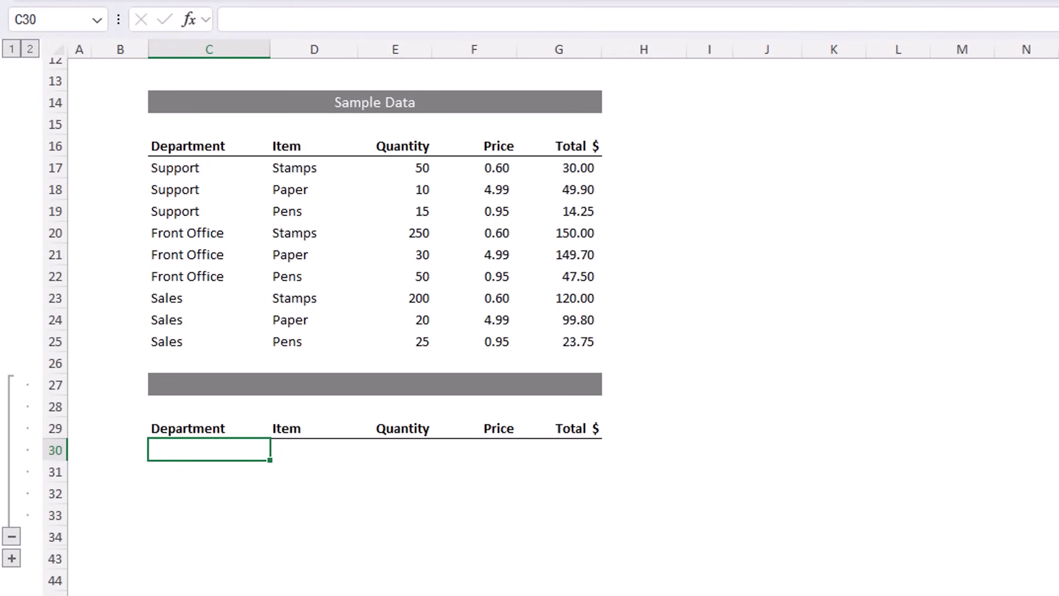
# Enter =FILTER(C17:G25,C17:C25="Sales","No Records") in C30 to spill the three Sales rows.
pyautogui.write('=filt')
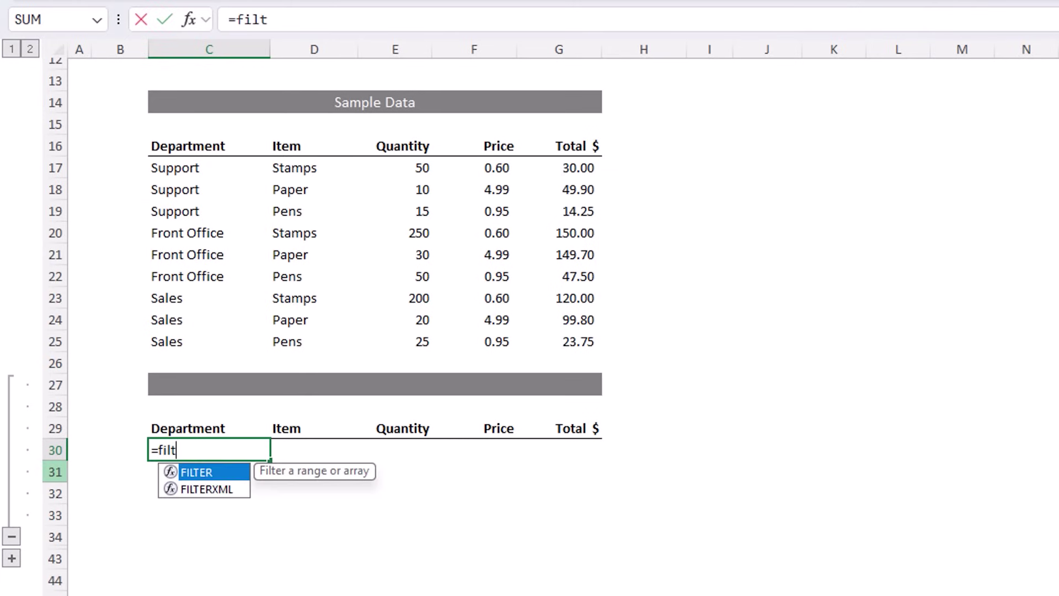
pyautogui.press('Tab')
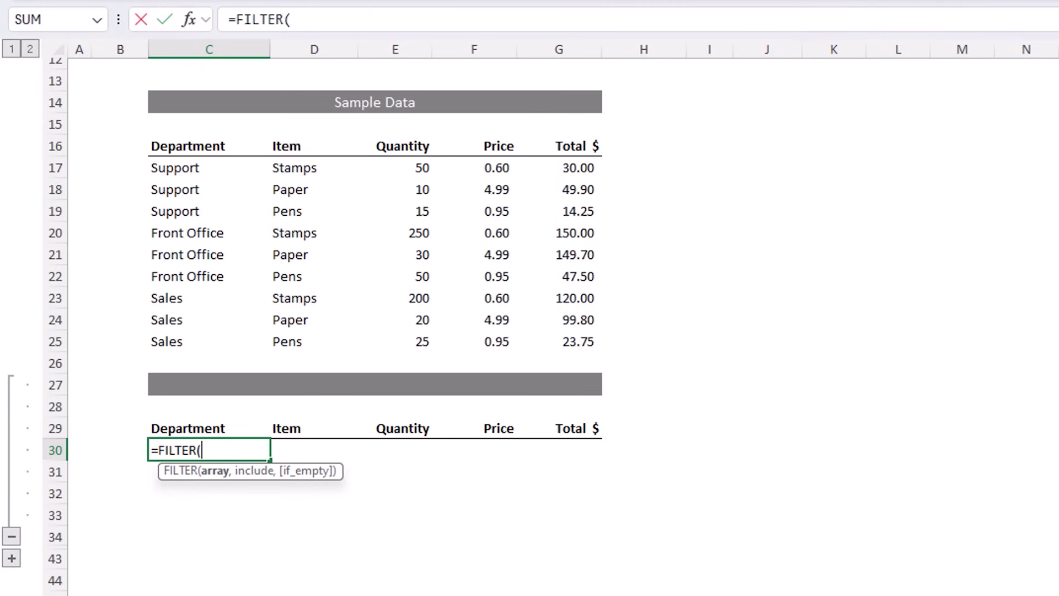
pyautogui.moveTo(176, 171); pyautogui.dragTo(548, 344)
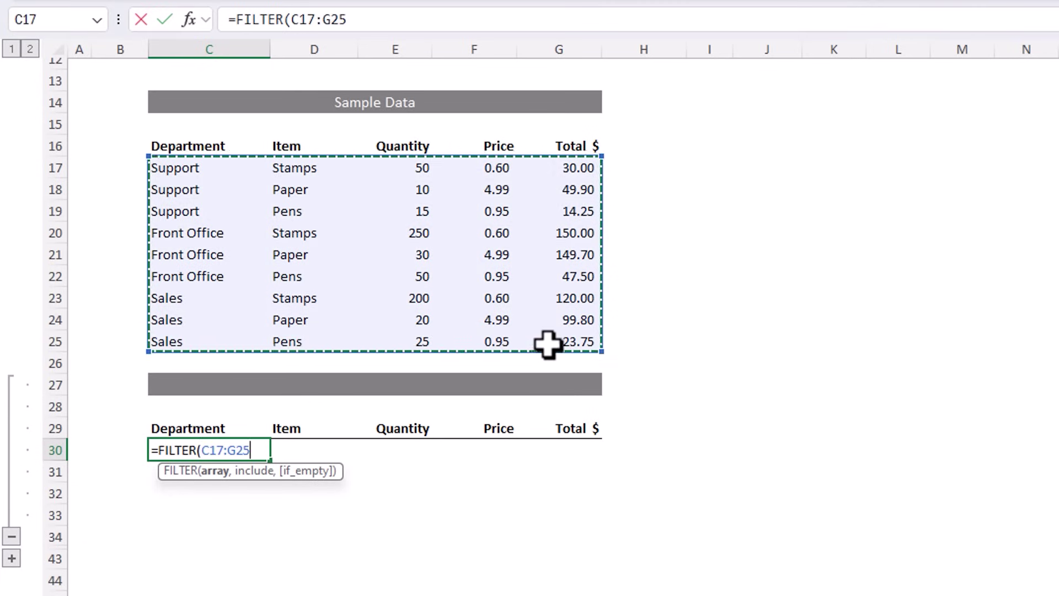
pyautogui.write(',')
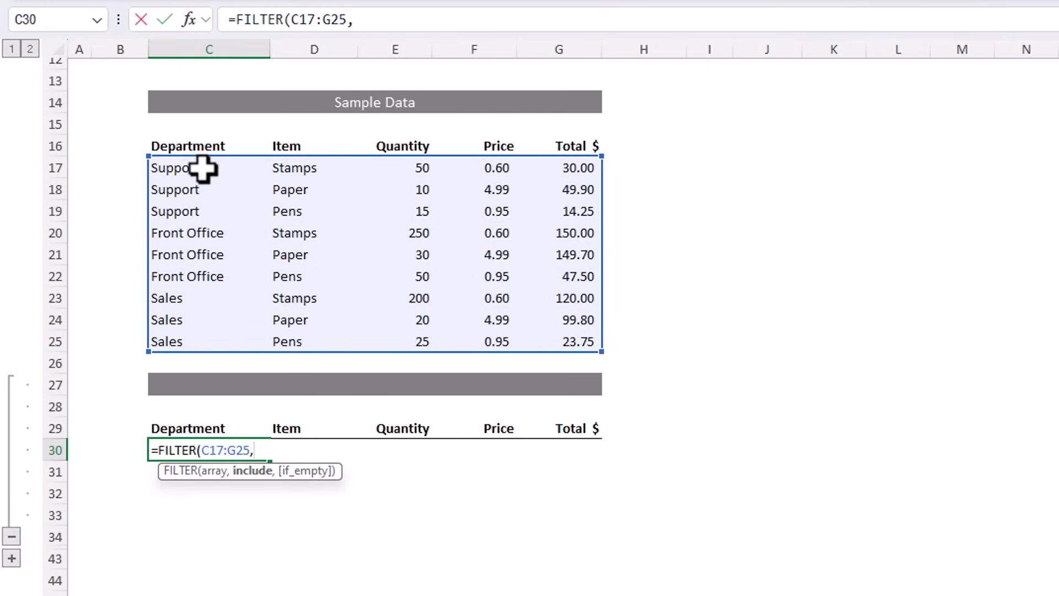
pyautogui.moveTo(206, 167); pyautogui.dragTo(203, 333)
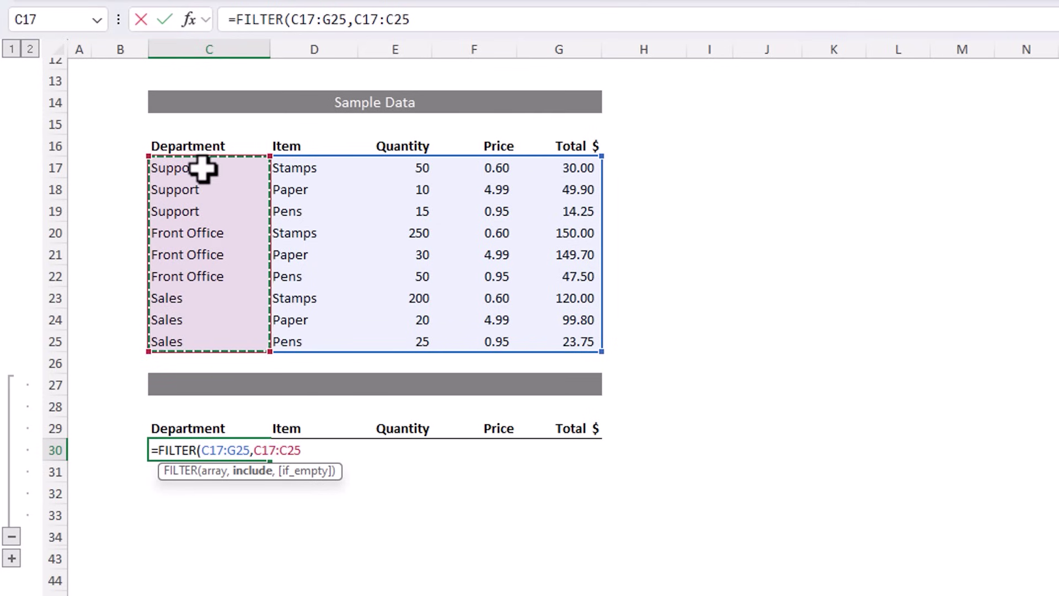
pyautogui.write('="Sal')
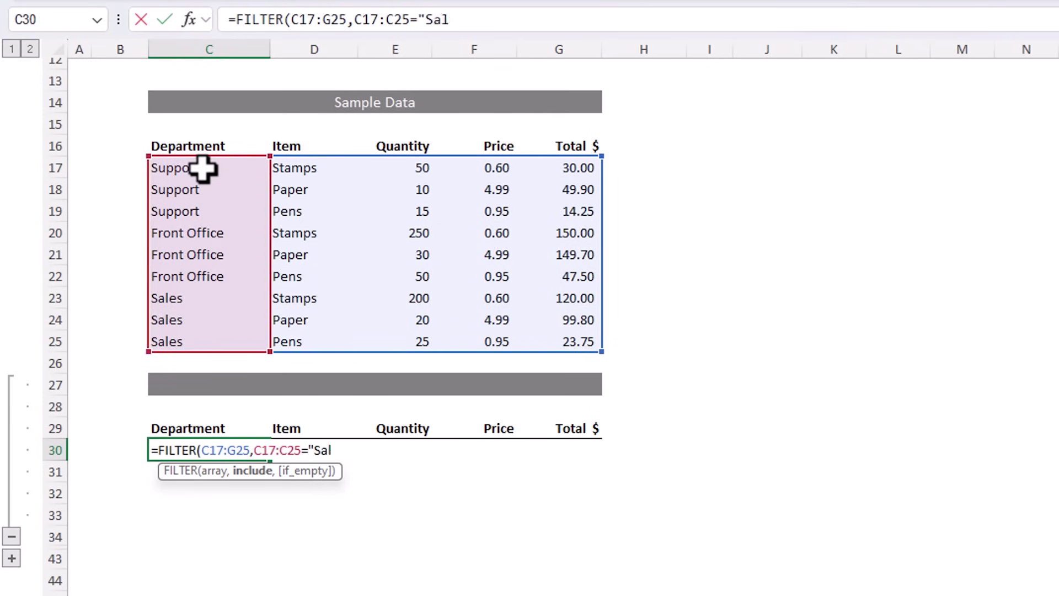
pyautogui.write('es","No Records"')
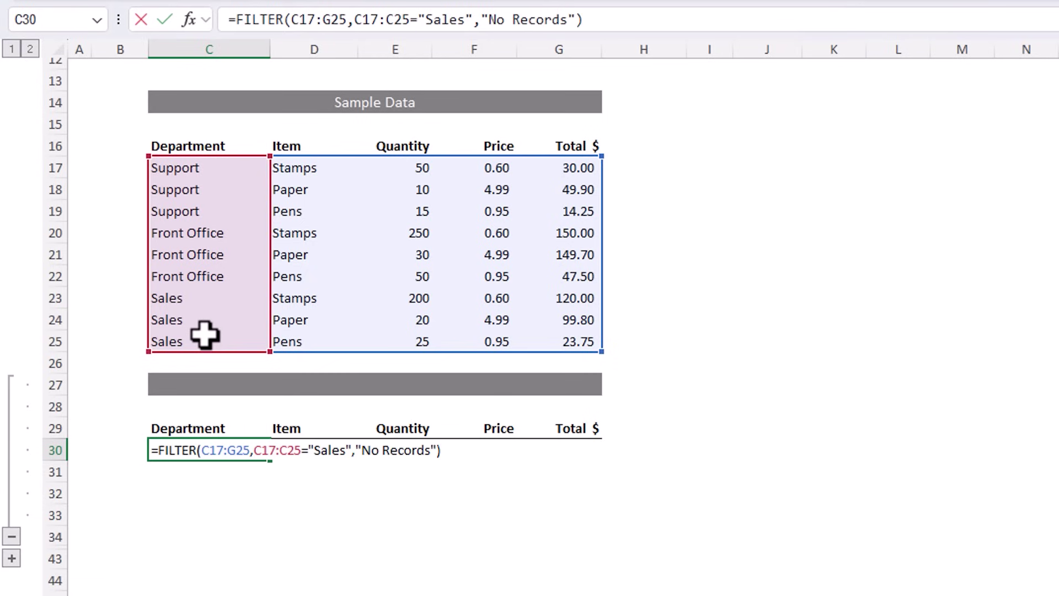
pyautogui.press('Return')
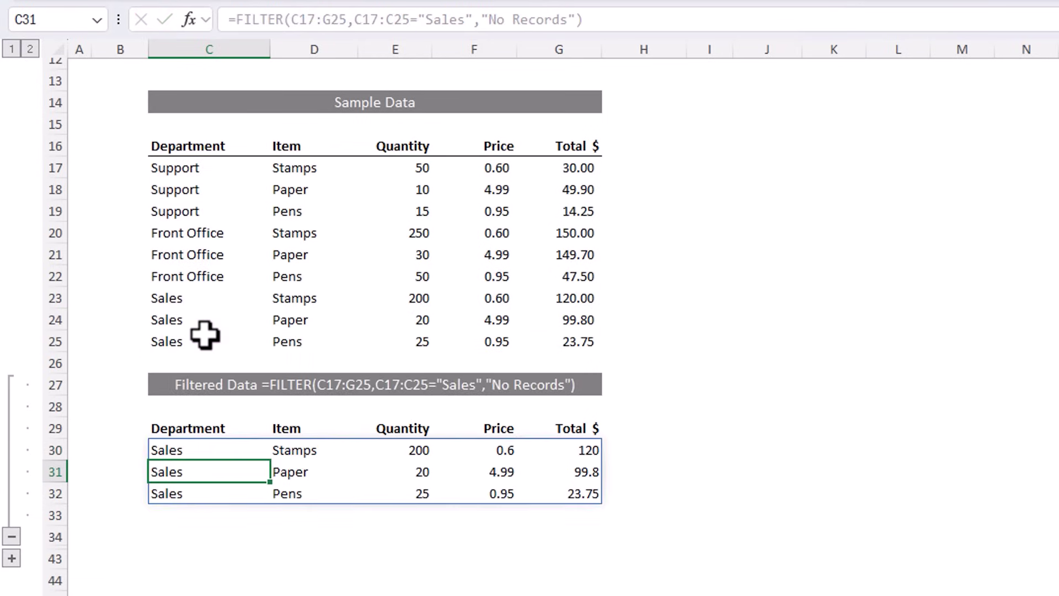
pyautogui.click(210, 514)
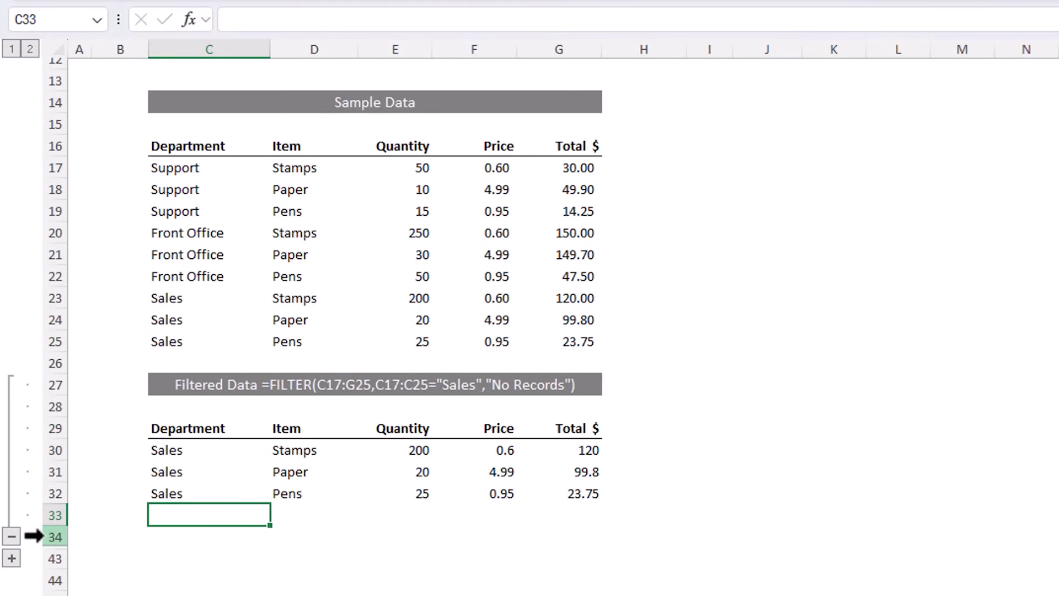
# Expand the Dynamic Filtered Data rows, set C37 to Sales then Support, and inspect the FILTER formula.
pyautogui.click(12, 558)
pyautogui.scroll(-3, 151, 437)
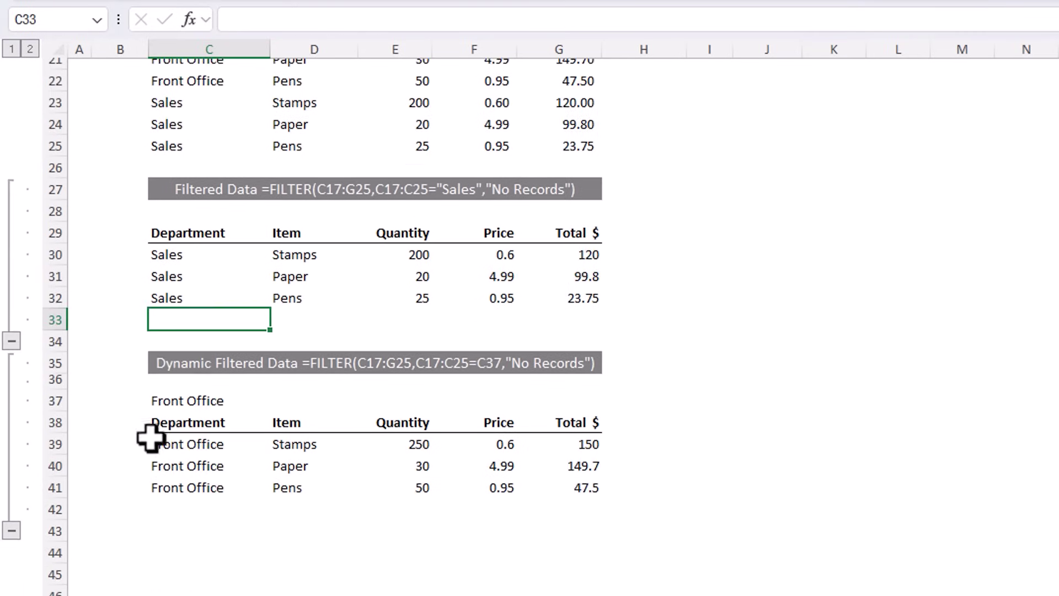
pyautogui.click(197, 399)
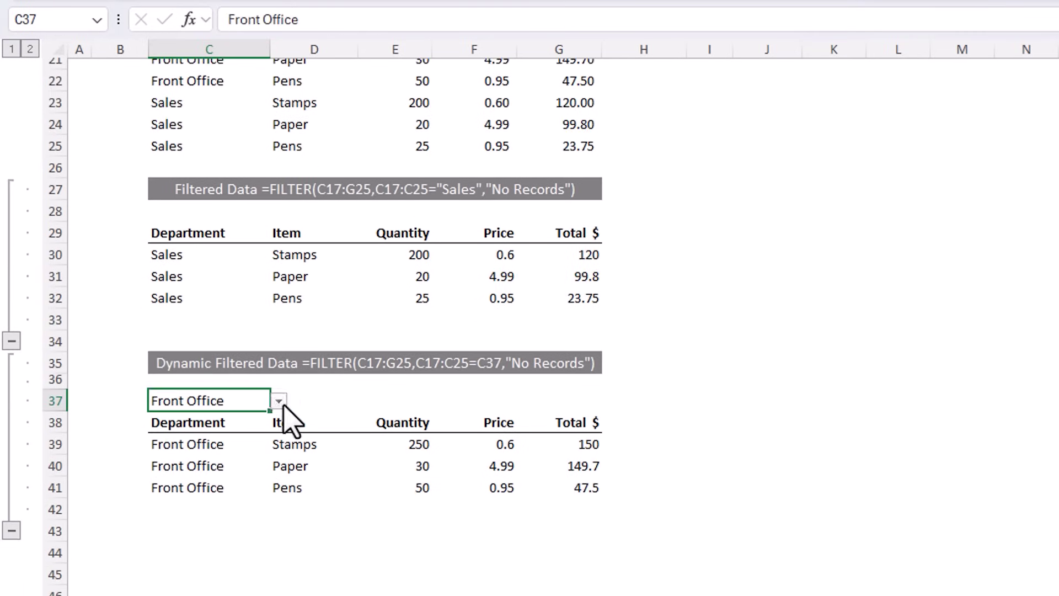
pyautogui.click(279, 401)
pyautogui.click(200, 438)
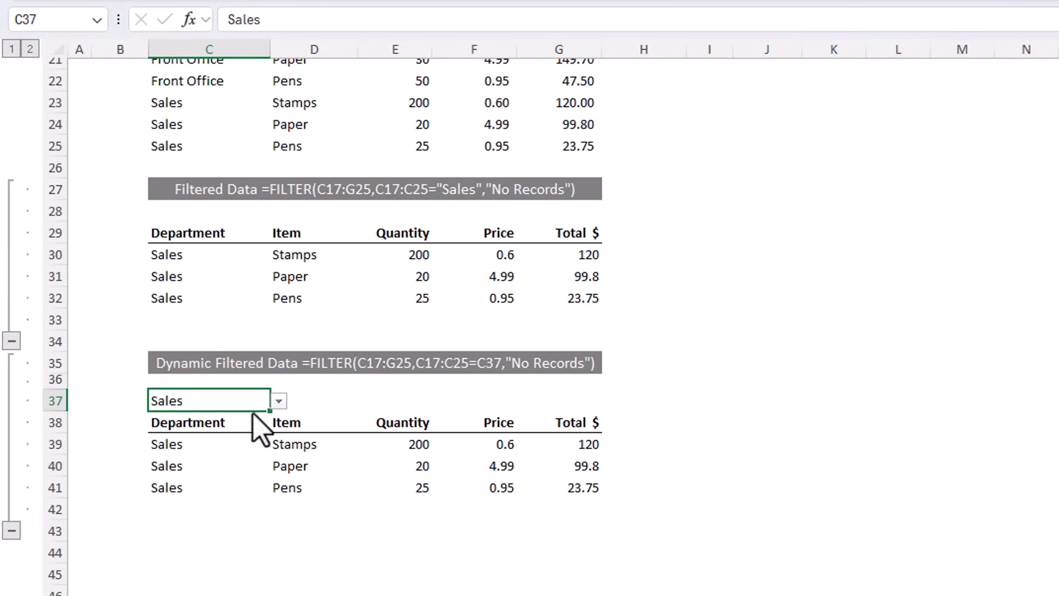
pyautogui.click(279, 401)
pyautogui.click(187, 454)
pyautogui.click(195, 448)
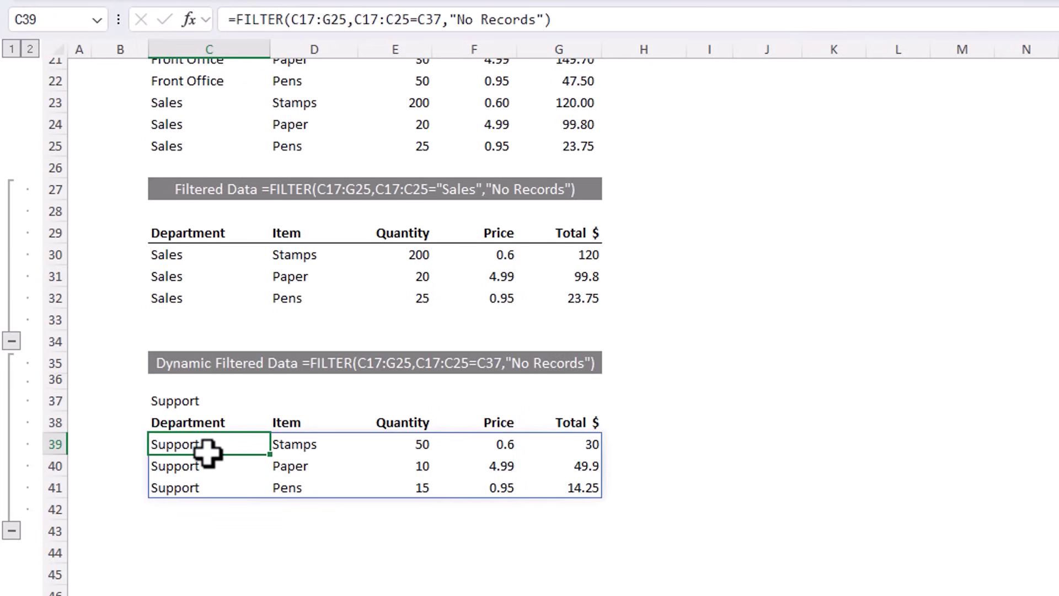
pyautogui.doubleClick(208, 448)
pyautogui.press('Escape')
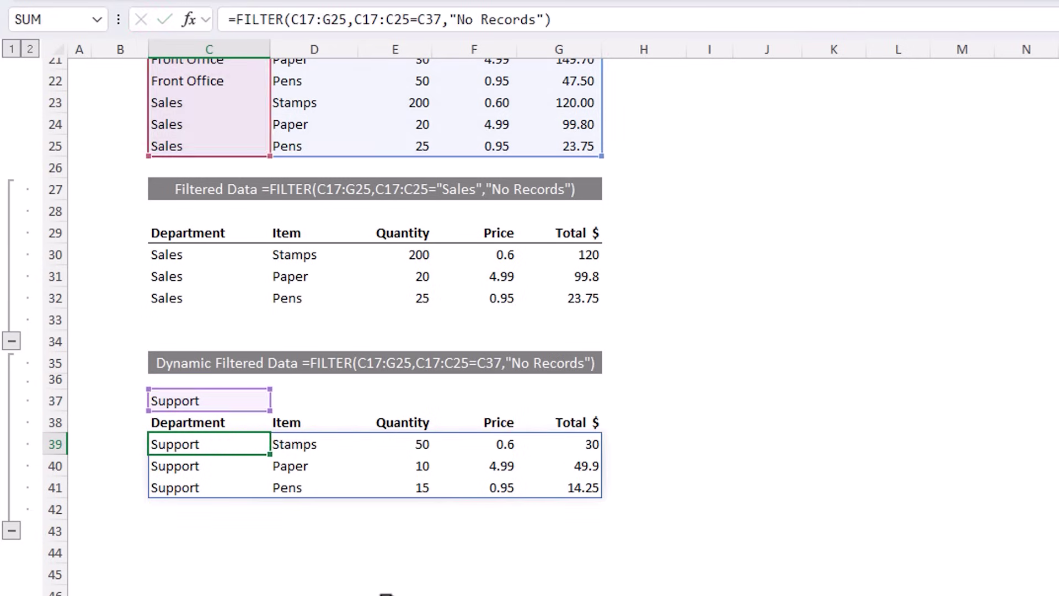
# Switch C37's department to Front Office, then Sales, then Support.
pyautogui.click(267, 402)
pyautogui.click(278, 401)
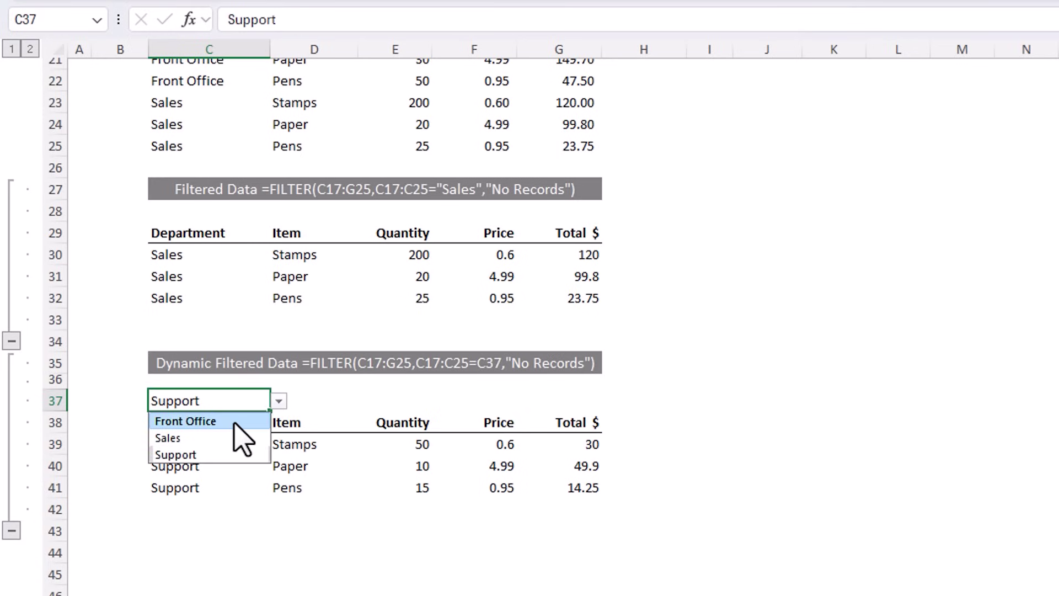
pyautogui.click(234, 421)
pyautogui.click(278, 402)
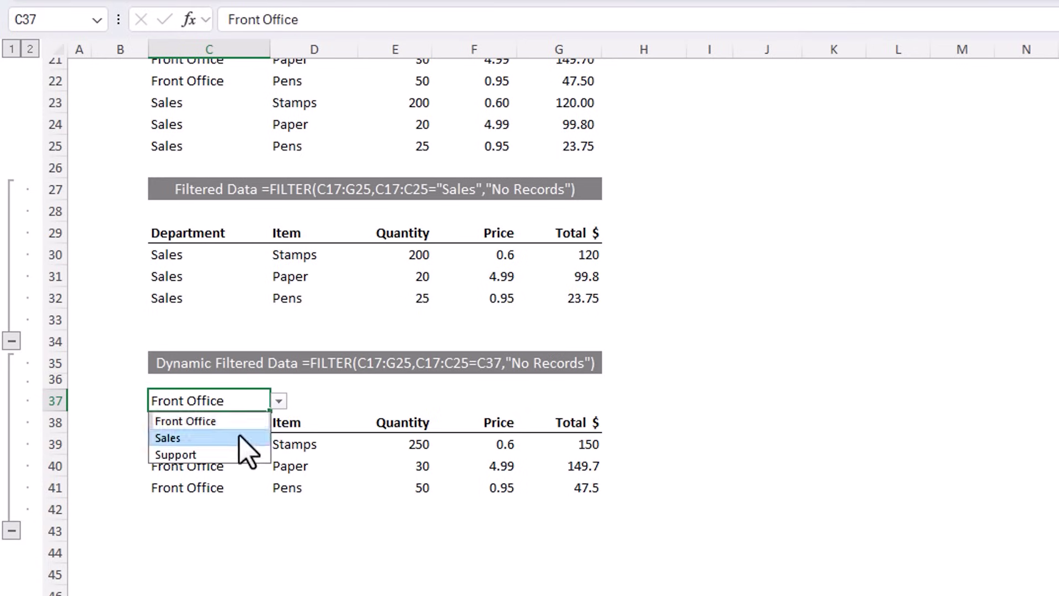
pyautogui.click(242, 437)
pyautogui.click(279, 401)
pyautogui.click(232, 455)
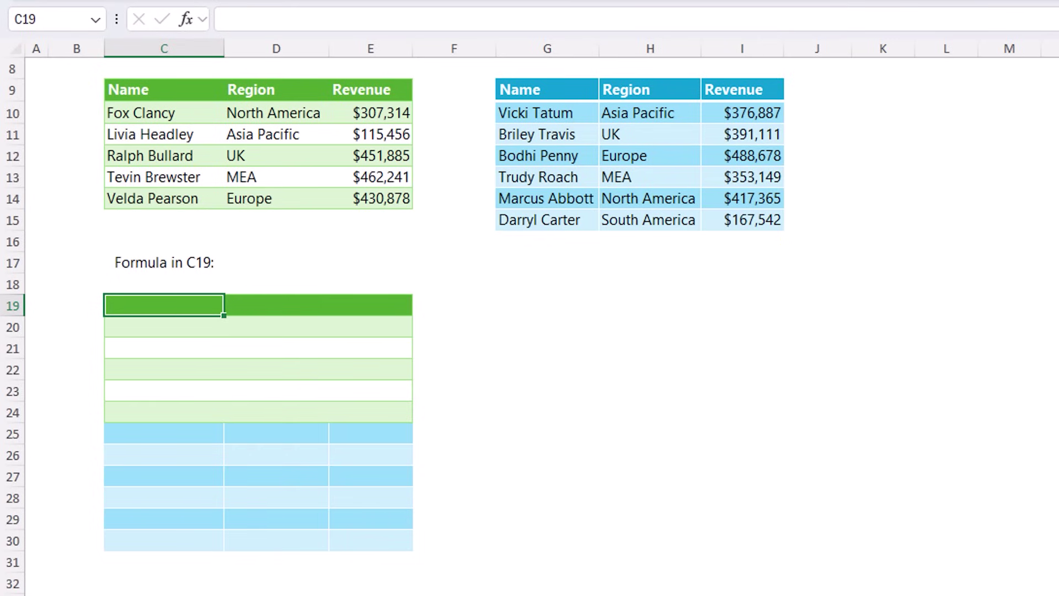
# Enter =VSTACK(C9:E14,G10:I15) in C19 to stack both revenue tables.
pyautogui.write('=vs')
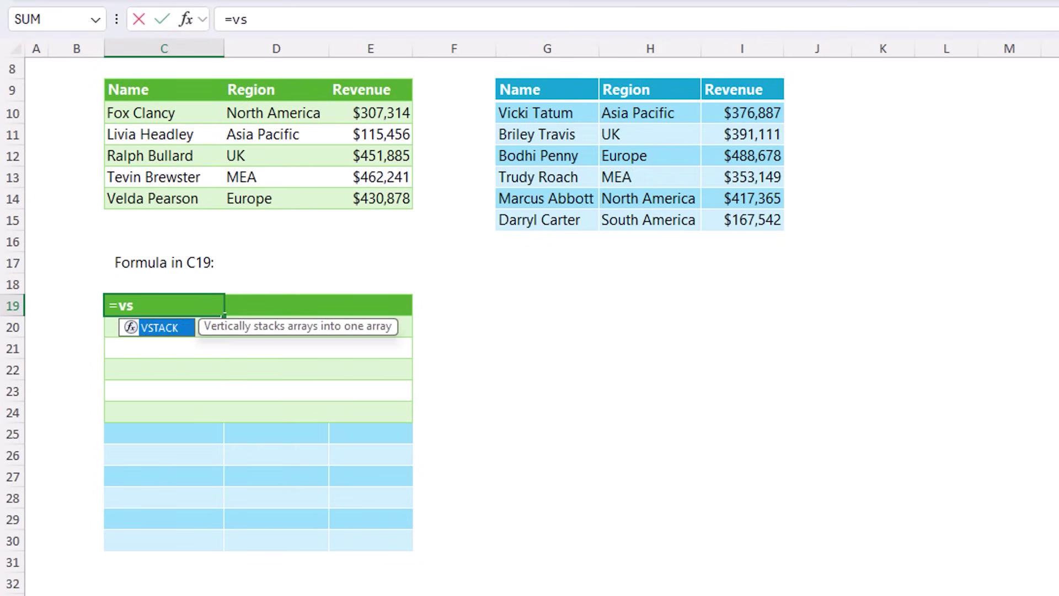
pyautogui.press('Tab')
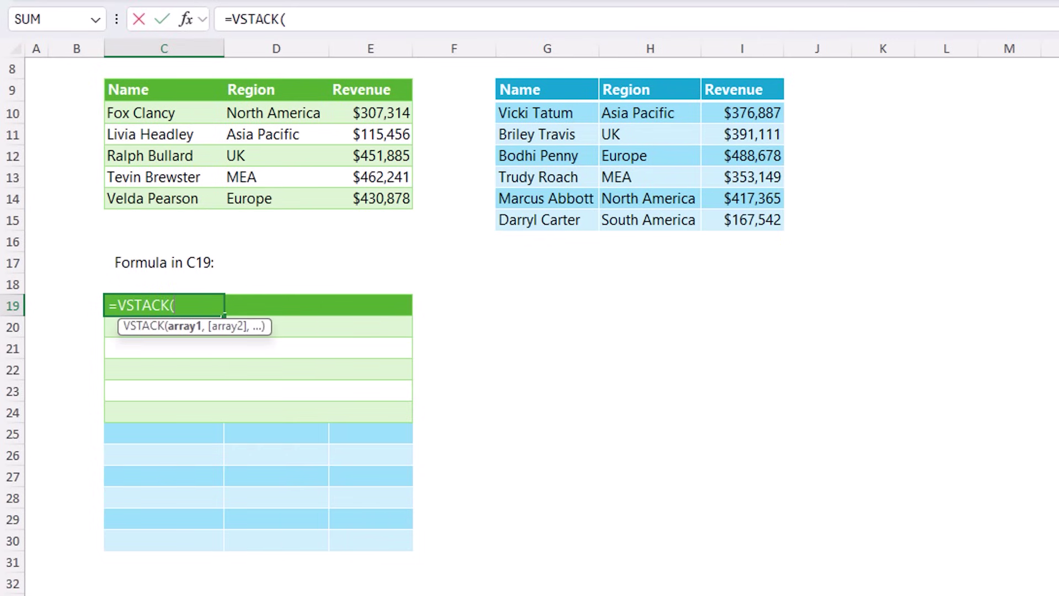
pyautogui.moveTo(182, 90); pyautogui.dragTo(371, 200)
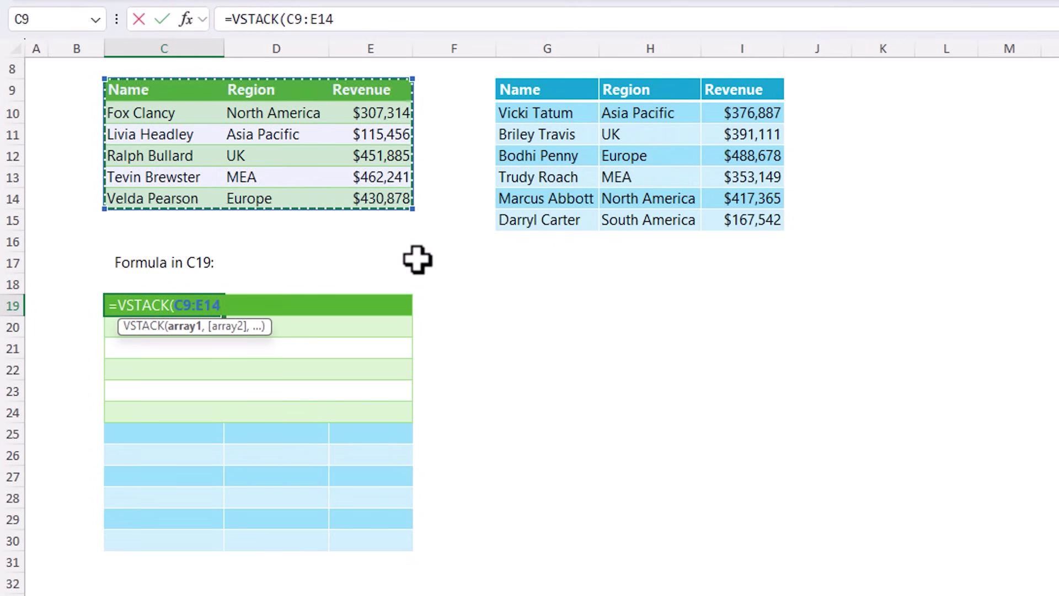
pyautogui.write(',')
pyautogui.moveTo(549, 113); pyautogui.dragTo(735, 224)
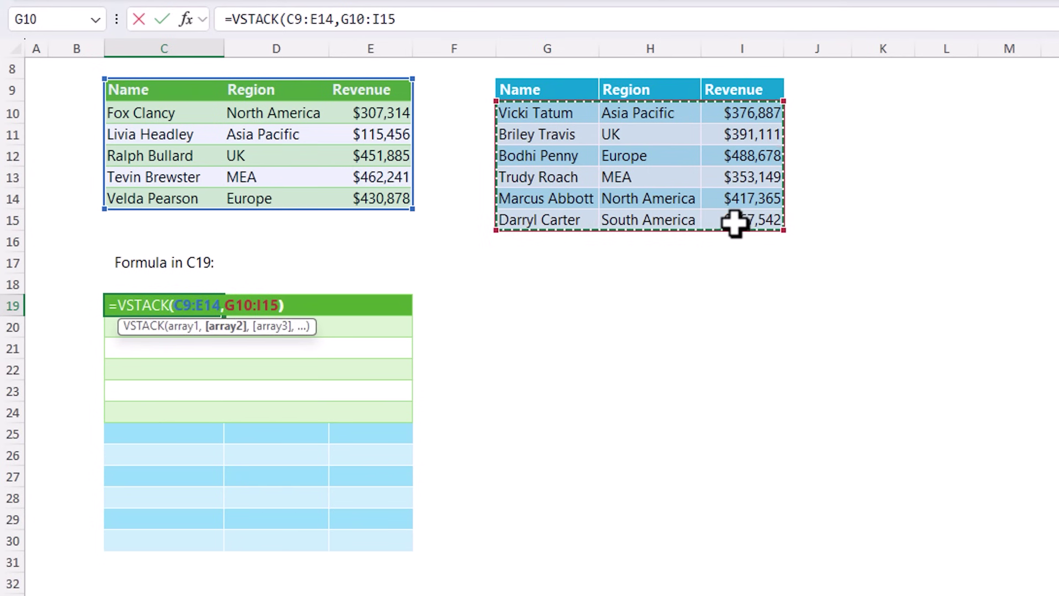
pyautogui.press('Return')
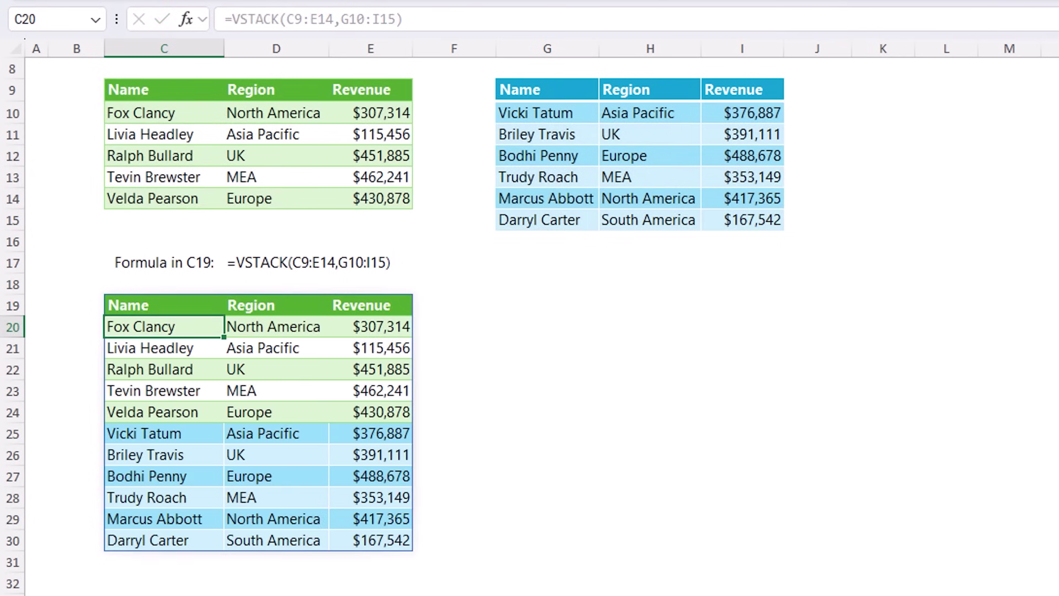
# In C34 start a VSTACK formula with the green table's header row C9:E9.
pyautogui.click(164, 593)
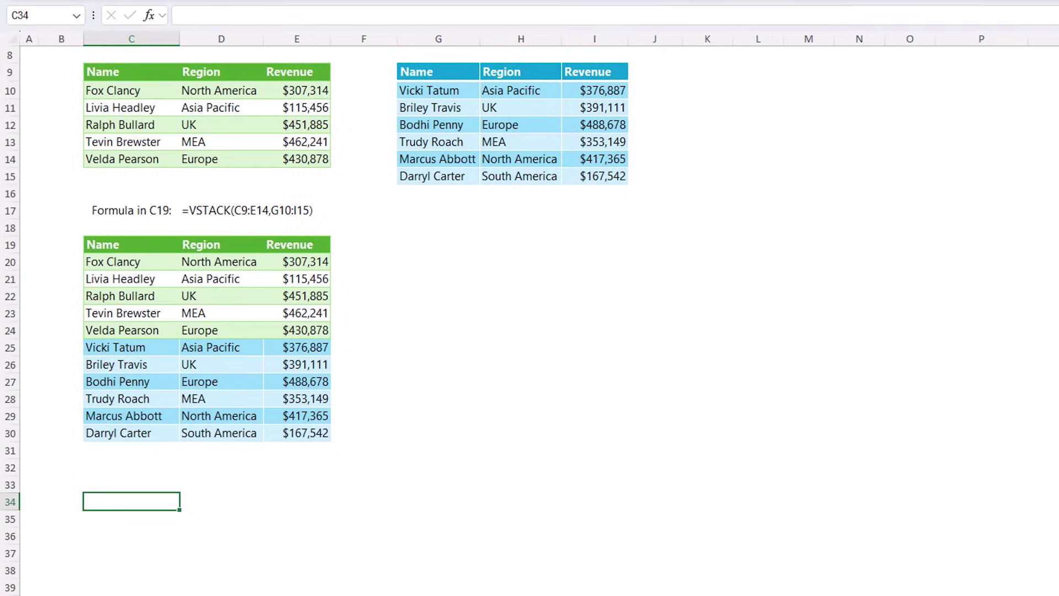
pyautogui.write('=vs')
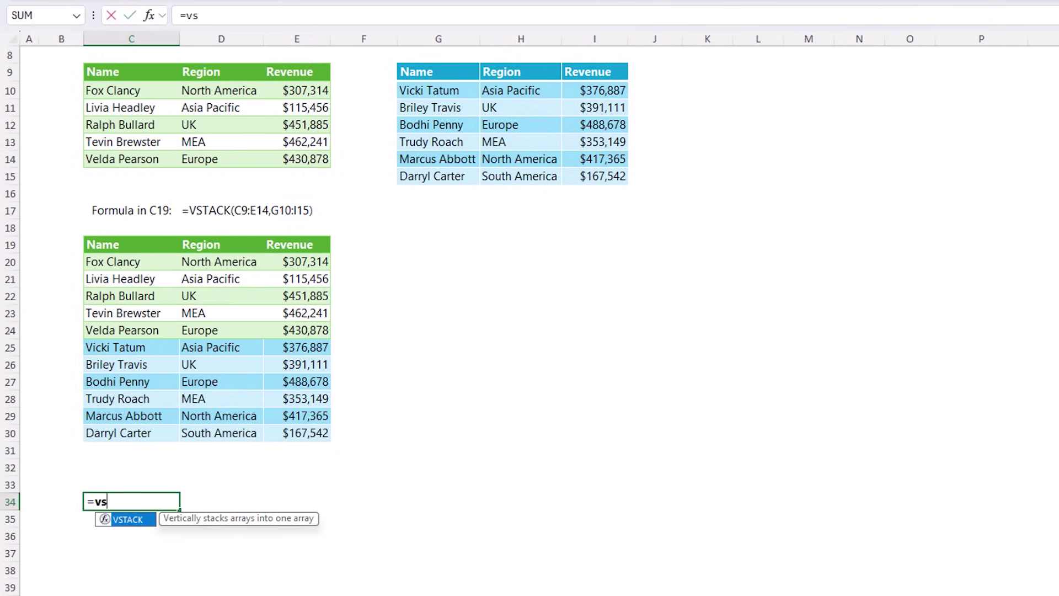
pyautogui.press('Tab')
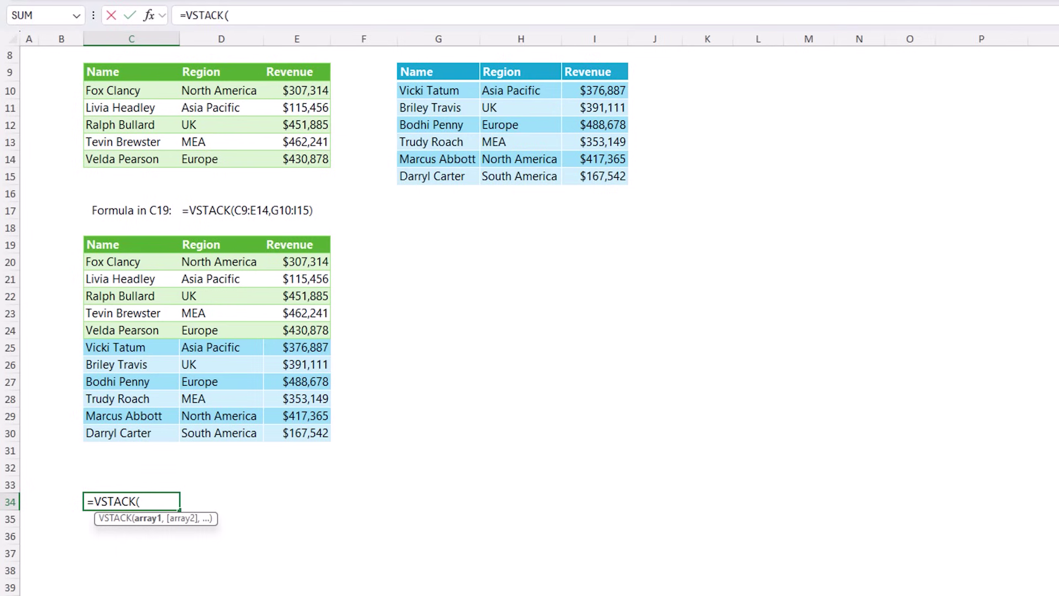
pyautogui.moveTo(141, 74); pyautogui.dragTo(293, 74)
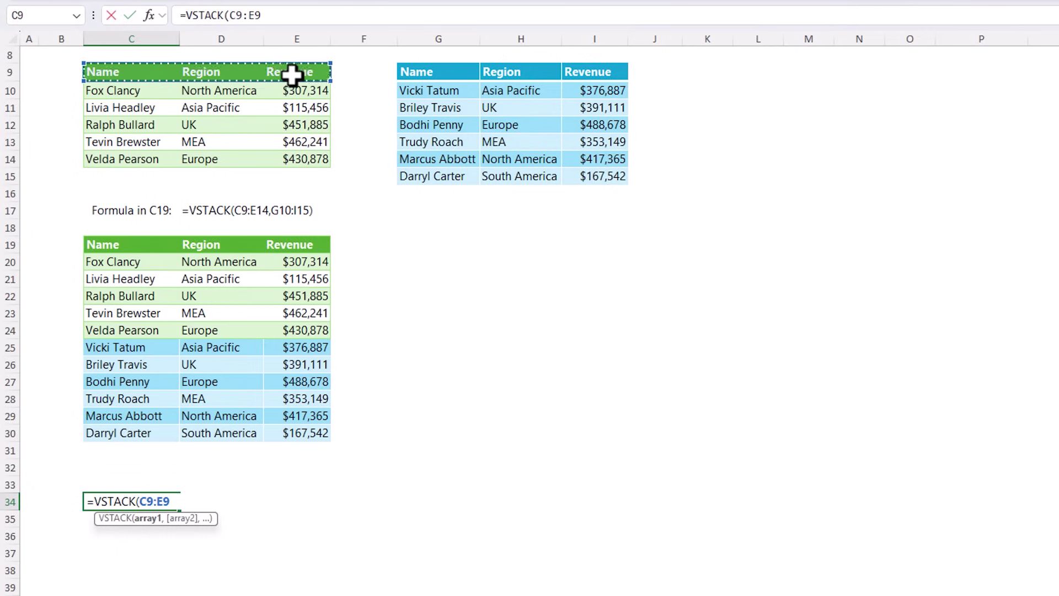
pyautogui.write(',')
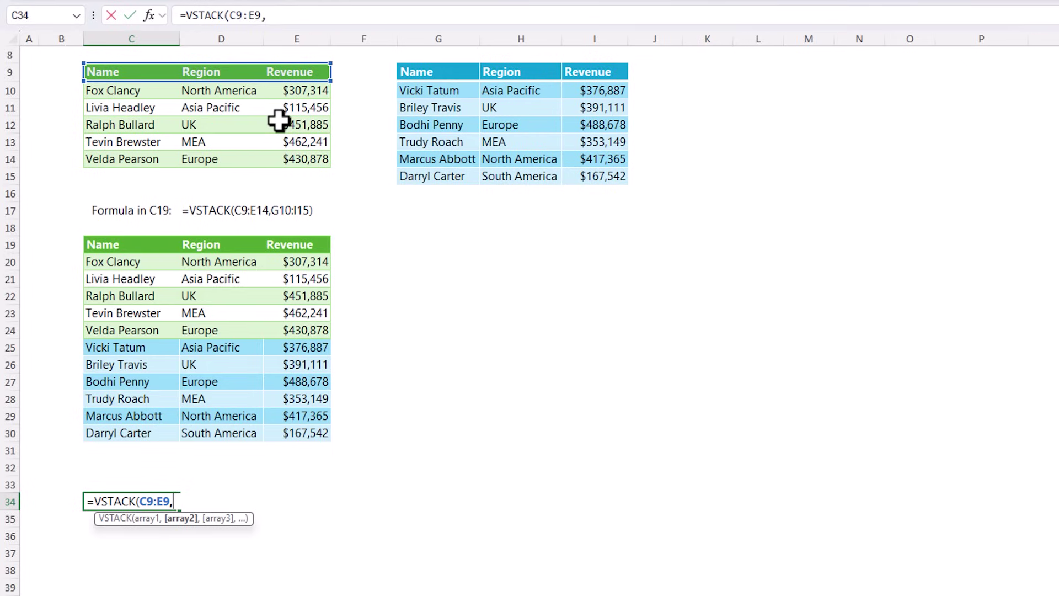
# Add FILTER(C10:E14,E10:E14>350000) as the second VSTACK argument and commit so the results spill.
pyautogui.write('fil')
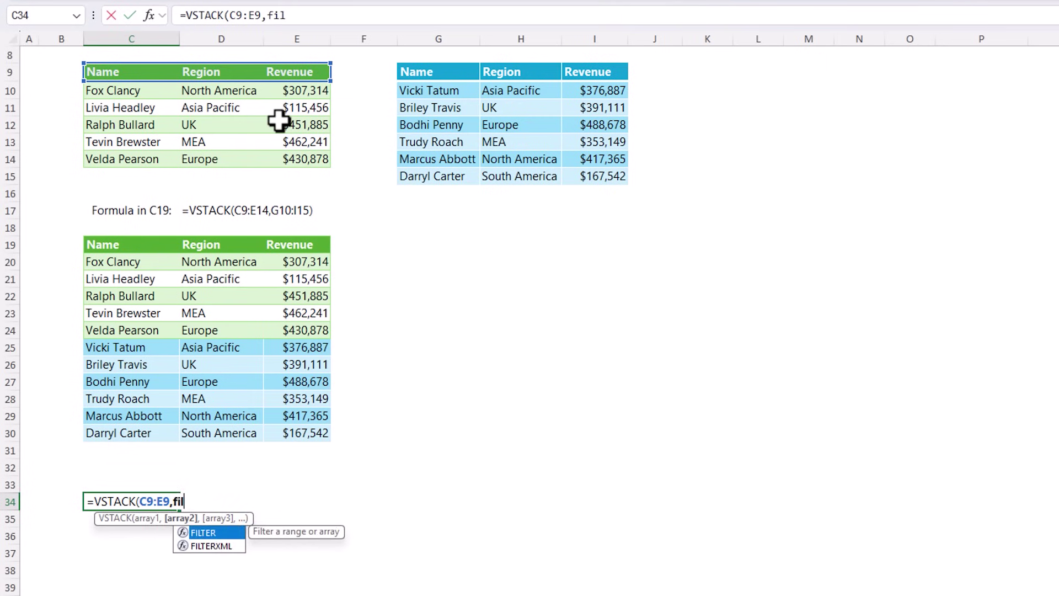
pyautogui.press('Tab')
pyautogui.moveTo(140, 91); pyautogui.dragTo(312, 160)
pyautogui.write(',')
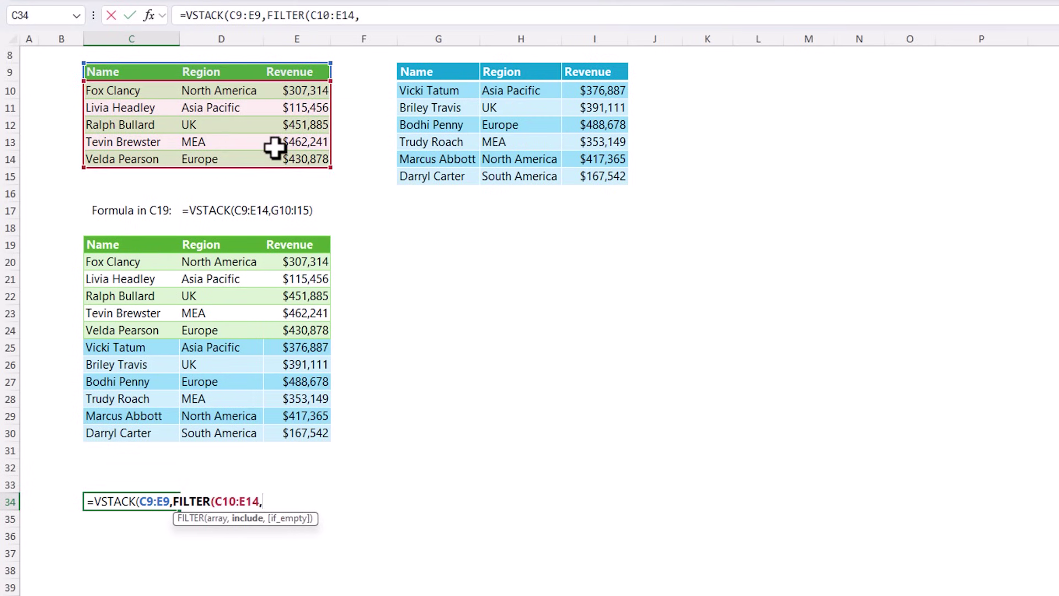
pyautogui.moveTo(278, 91); pyautogui.dragTo(295, 154)
pyautogui.write('>3500')
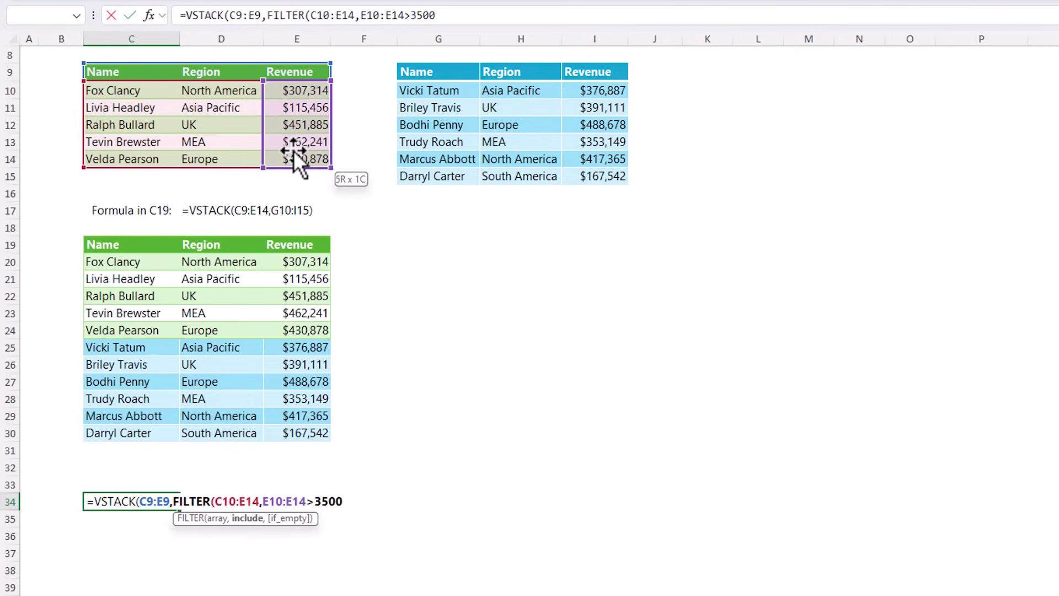
pyautogui.write('00))')
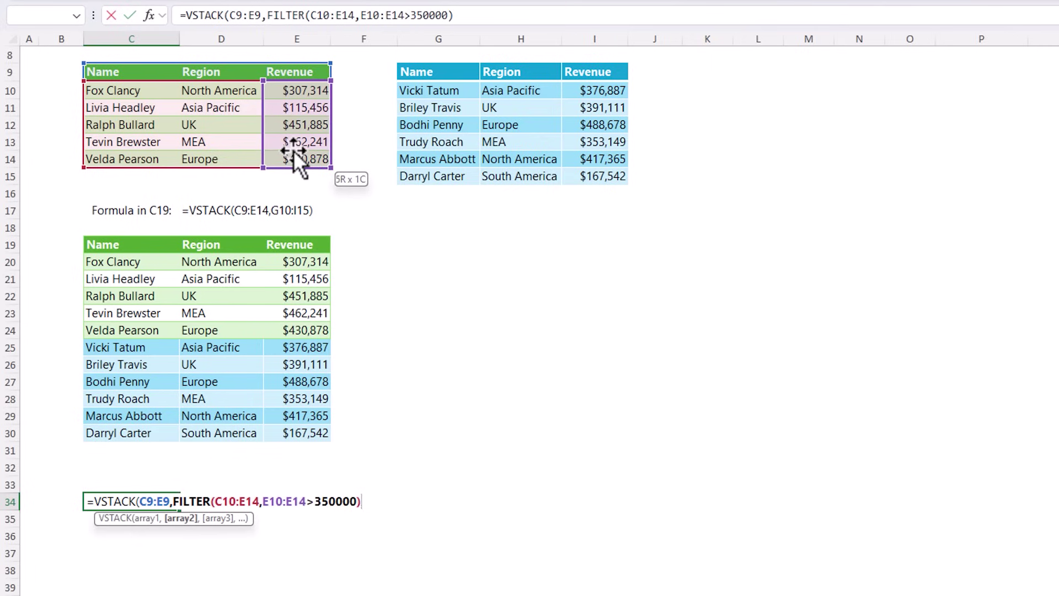
pyautogui.press('Return')
pyautogui.press('Up')
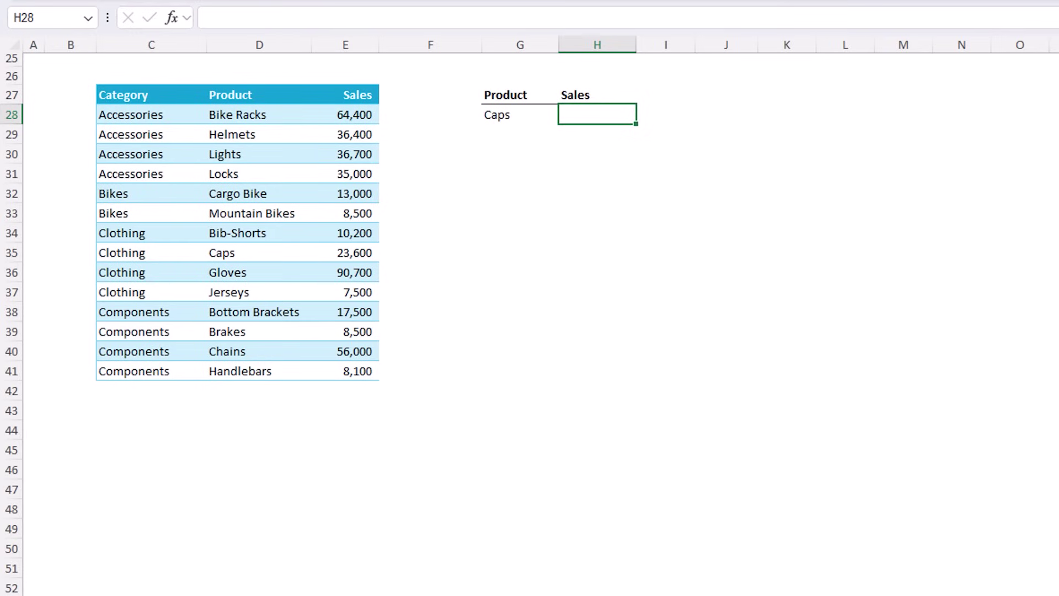
# Enter =XLOOKUP(G28,D28:D41,E28:E41) in H28 so Caps returns 23,600.
pyautogui.write('=xl')
pyautogui.press('Tab')
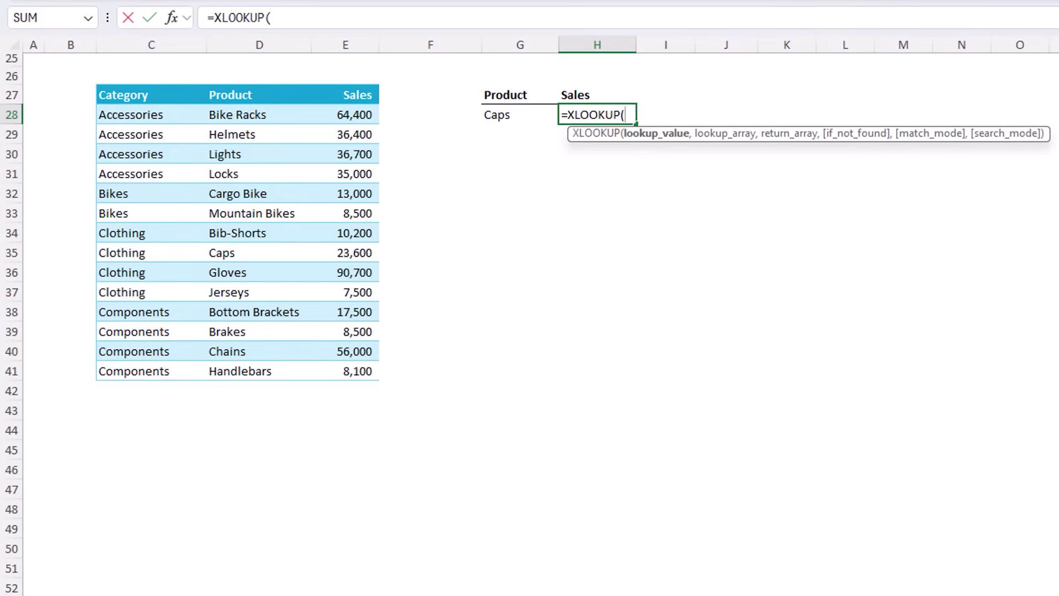
pyautogui.click(496, 116)
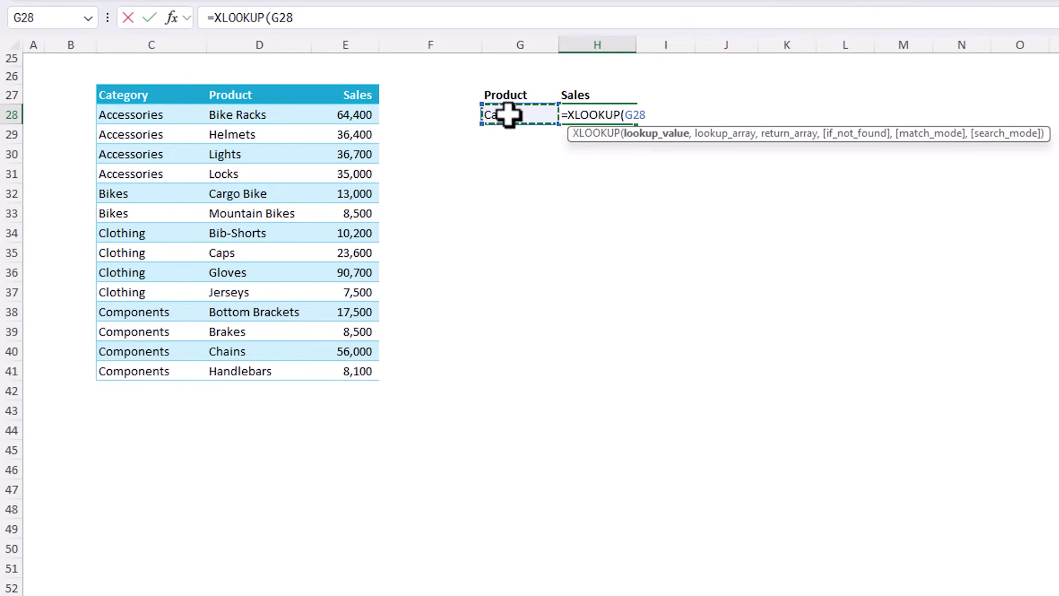
pyautogui.write(',')
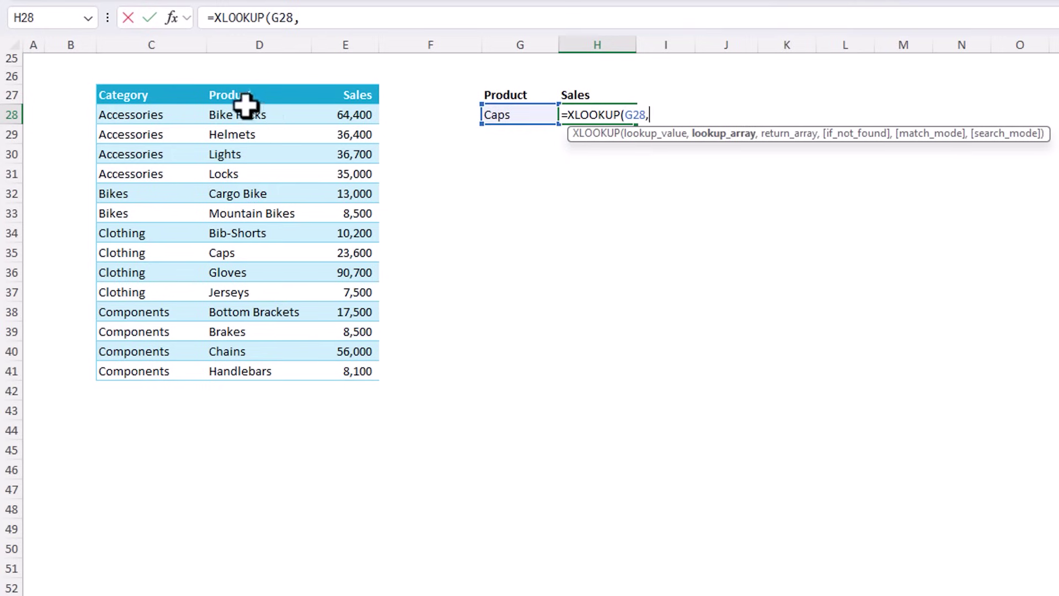
pyautogui.moveTo(246, 104); pyautogui.dragTo(247, 361)
pyautogui.write(',')
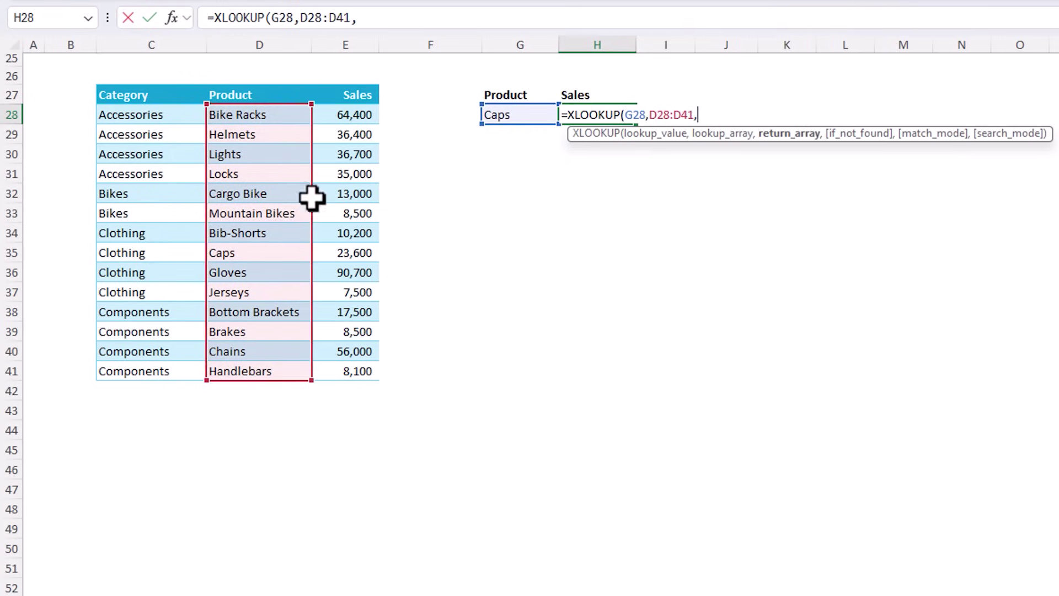
pyautogui.moveTo(347, 109); pyautogui.dragTo(337, 377)
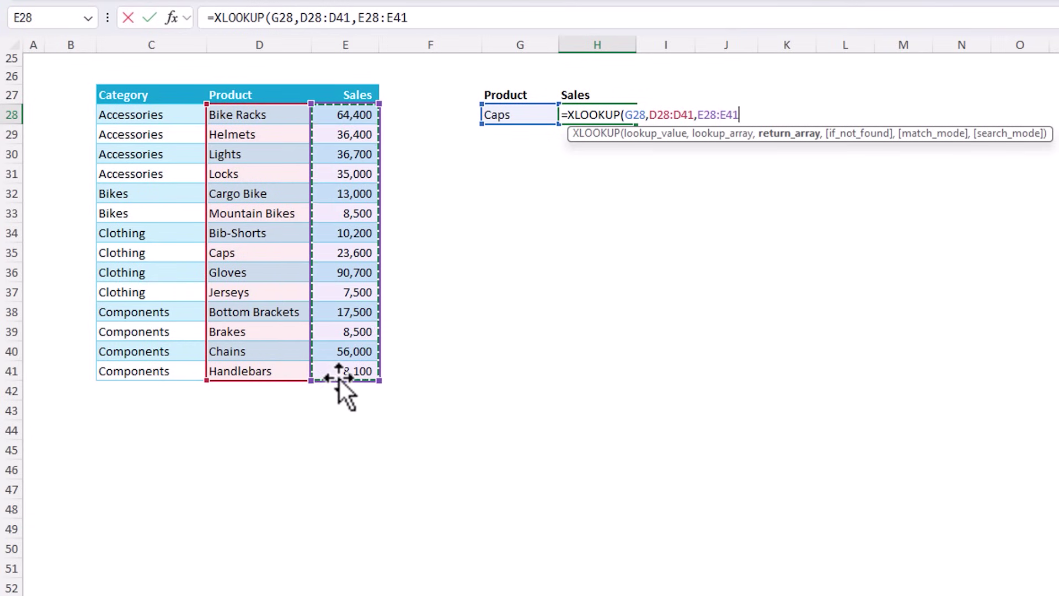
pyautogui.press('Return')
pyautogui.press('Up')
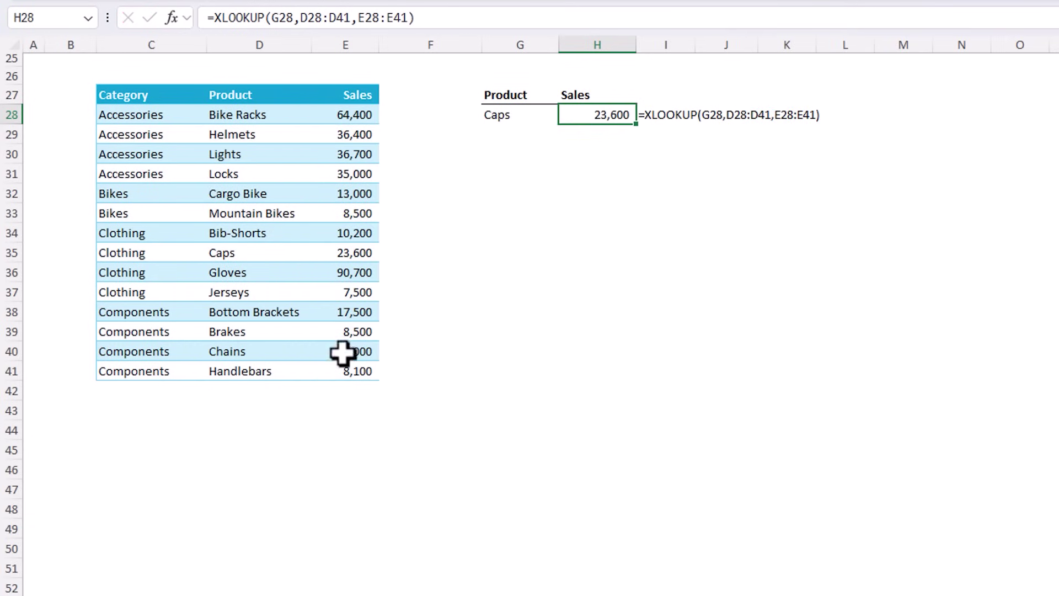
# Add "" as the XLOOKUP not-found result and preview the next-smaller and next-larger match modes.
pyautogui.click(409, 17)
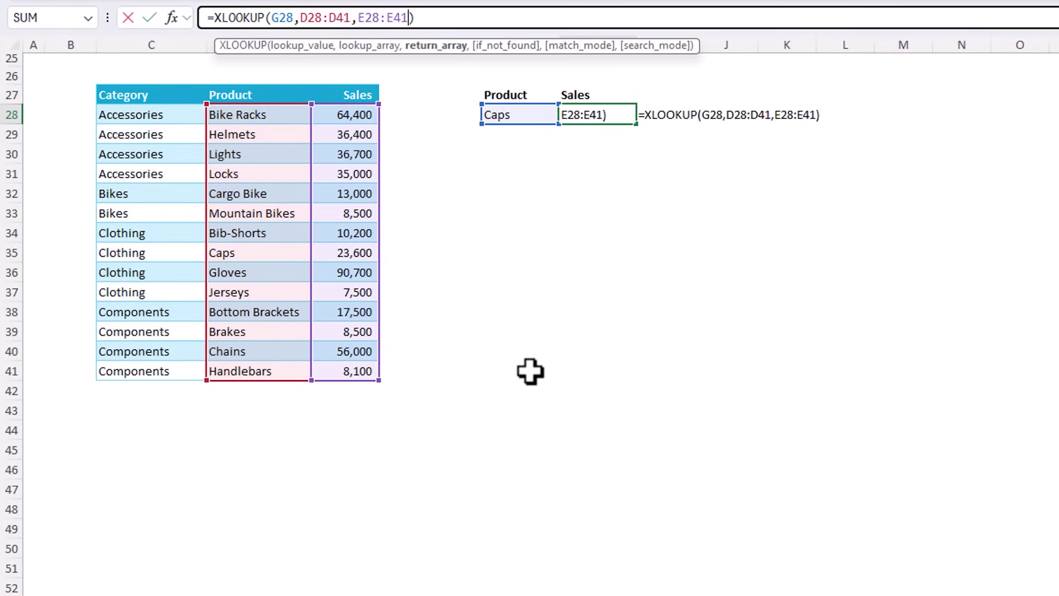
pyautogui.write(',')
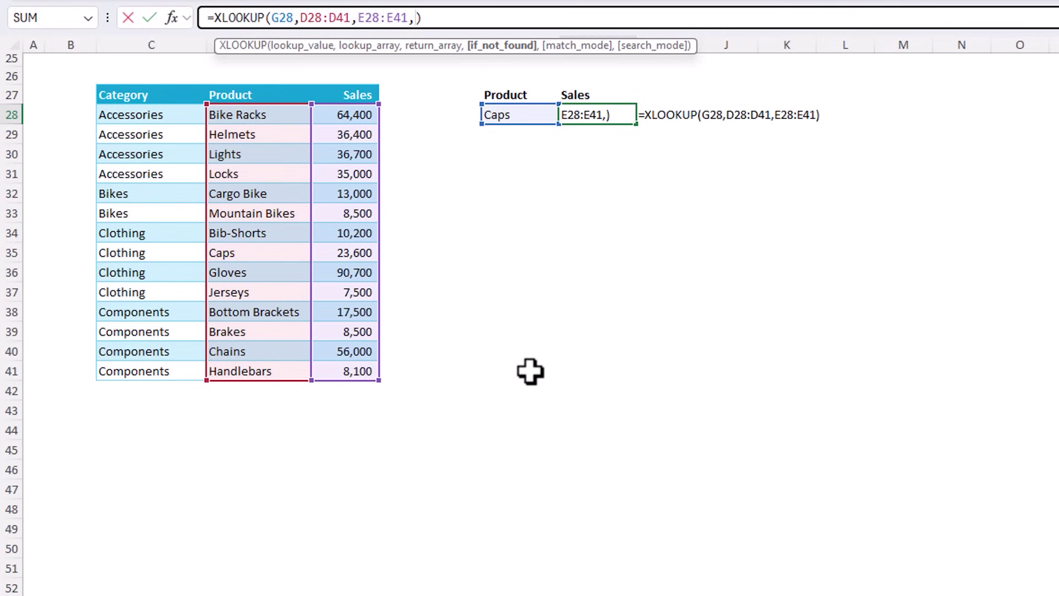
pyautogui.write('"",')
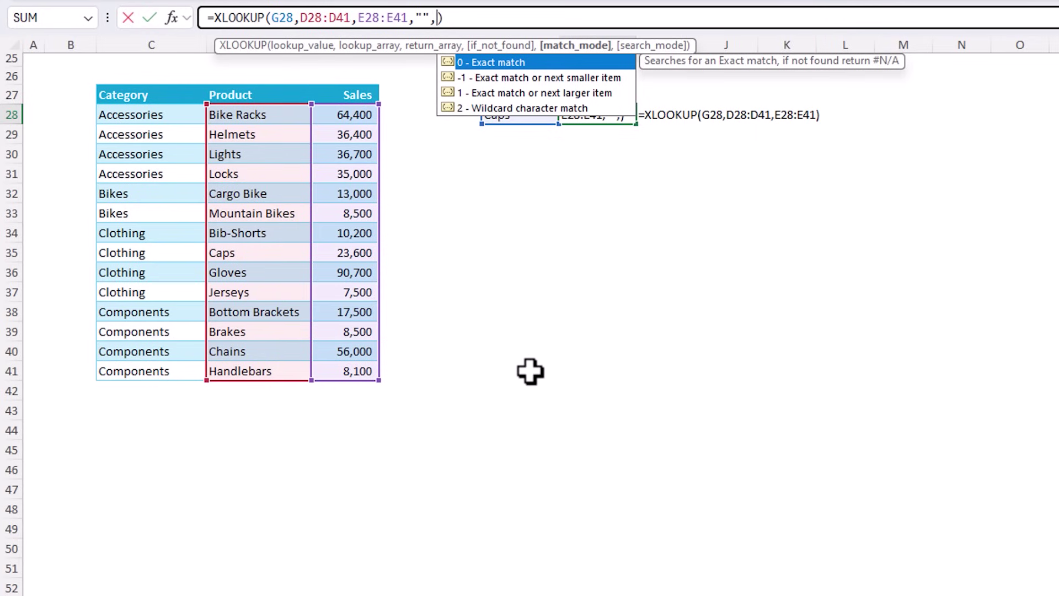
pyautogui.press('Down')
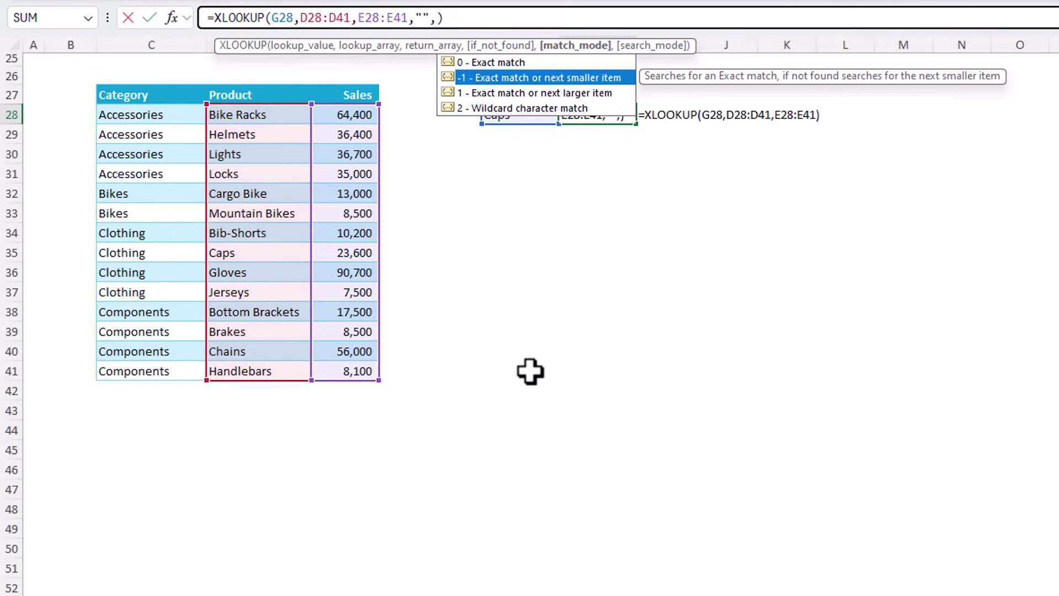
pyautogui.press('Down')
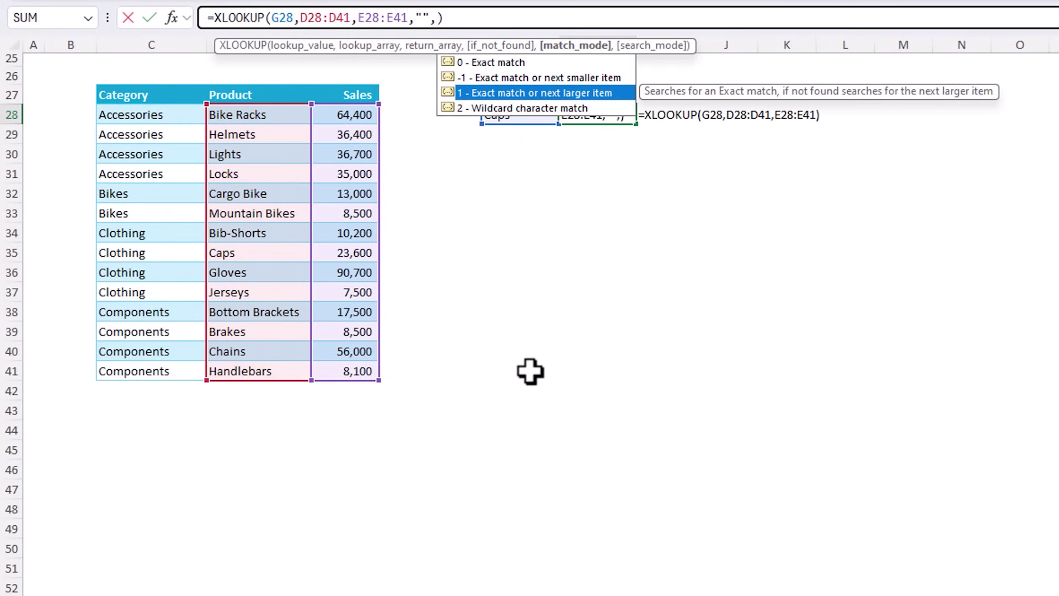
# Preview the XLOOKUP search_mode choices: last-to-first and the binary search options.
pyautogui.write(',')
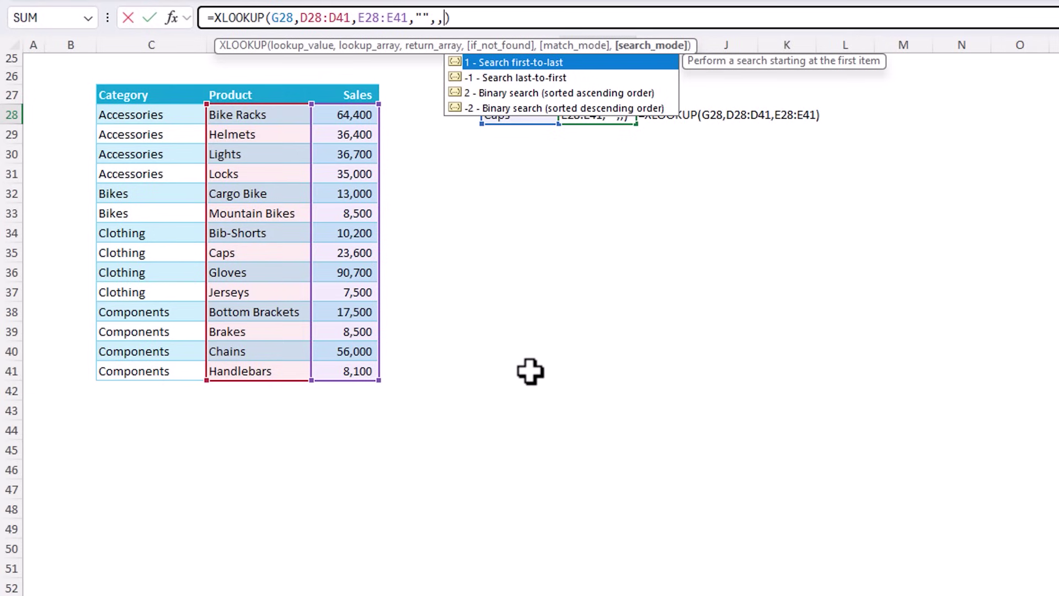
pyautogui.press('Down')
pyautogui.press('Down')
pyautogui.press('Down')
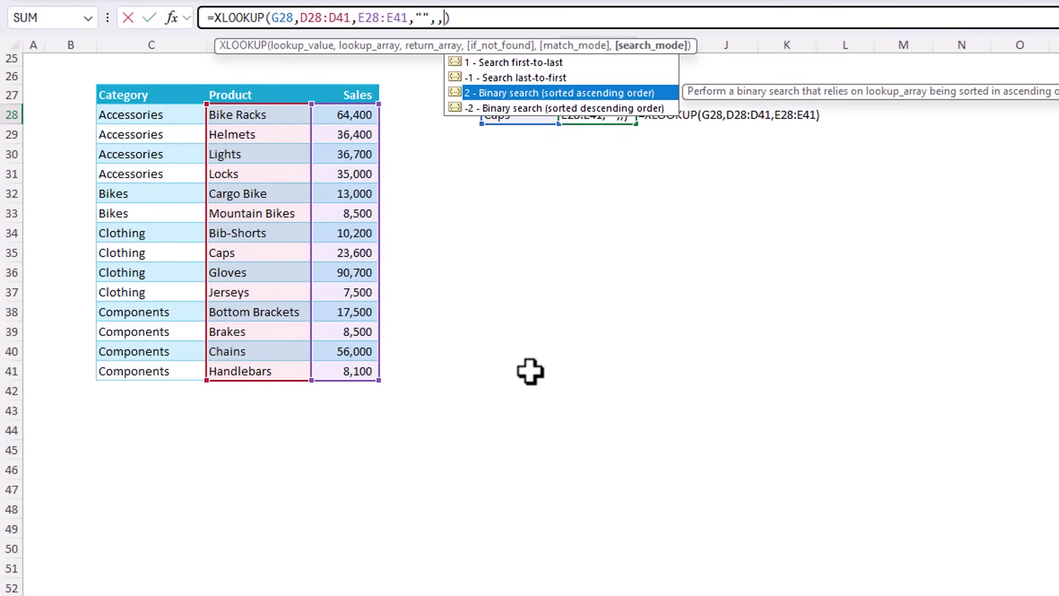
pyautogui.press('Up')
pyautogui.press('Down')
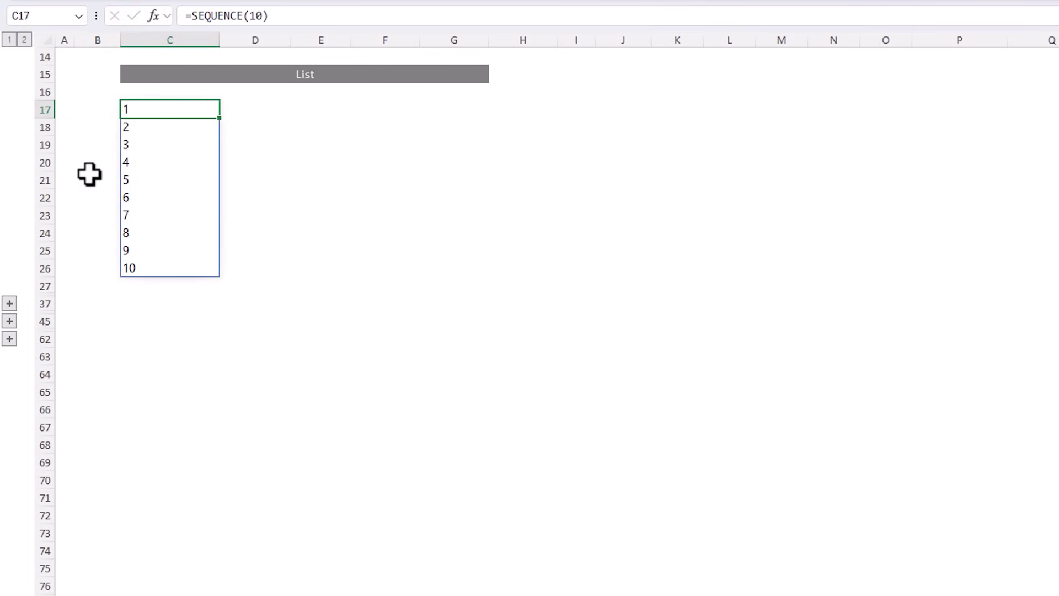
# Insert and then delete a blank row 21, expand the collapsed section, and select C31.
pyautogui.hotkey('shift', 'space')
pyautogui.rightClick(68, 183)
pyautogui.click(113, 343)
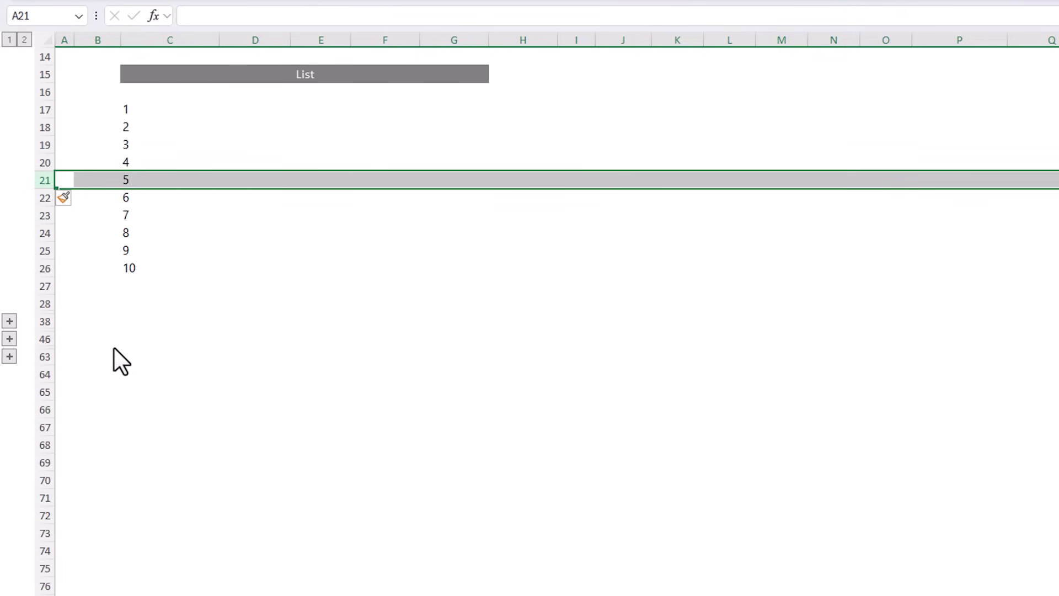
pyautogui.rightClick(74, 182)
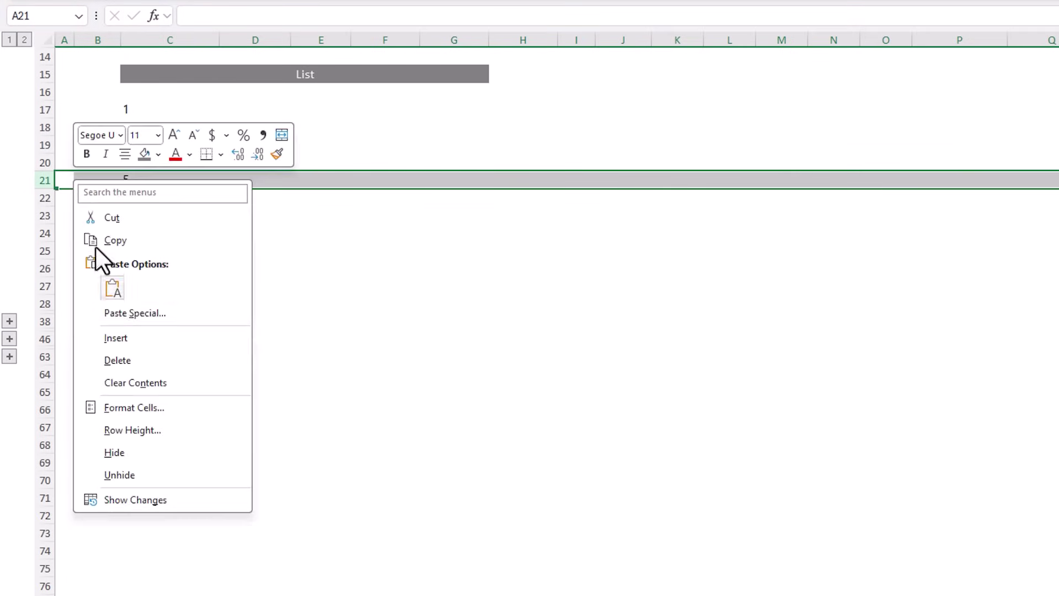
pyautogui.click(134, 360)
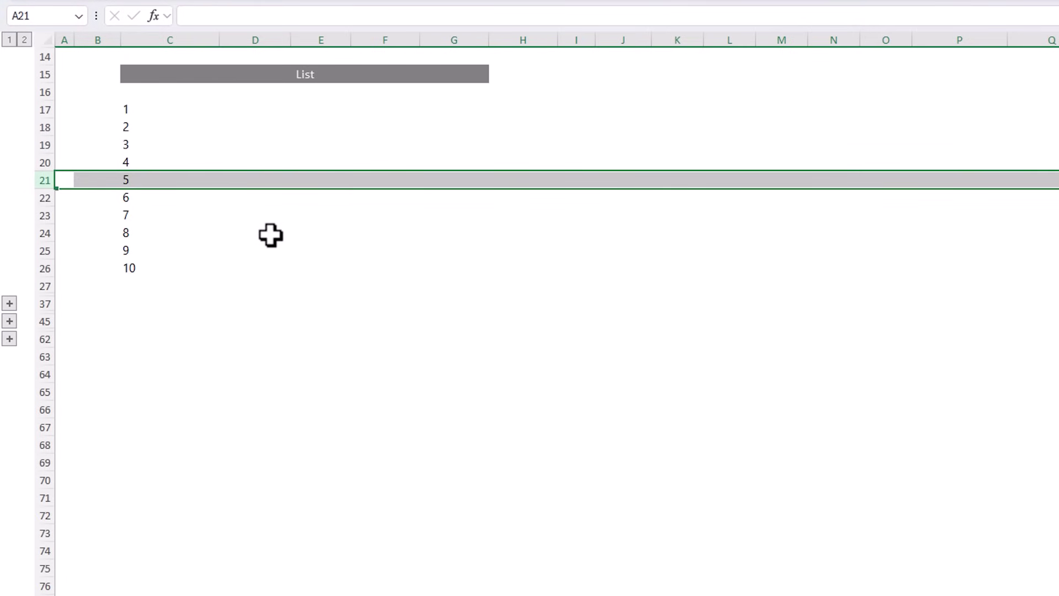
pyautogui.click(9, 303)
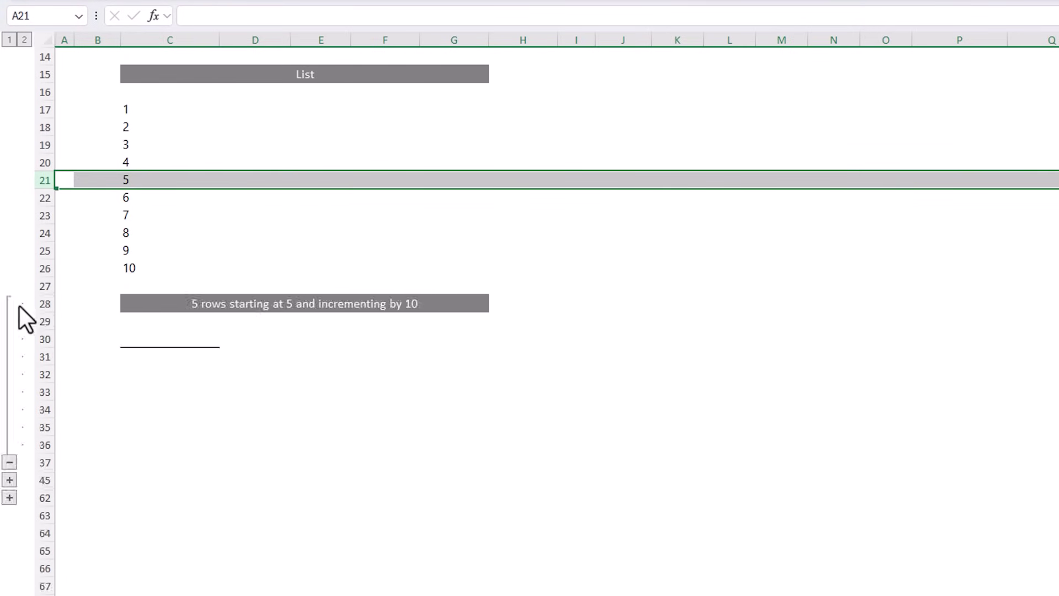
pyautogui.click(152, 360)
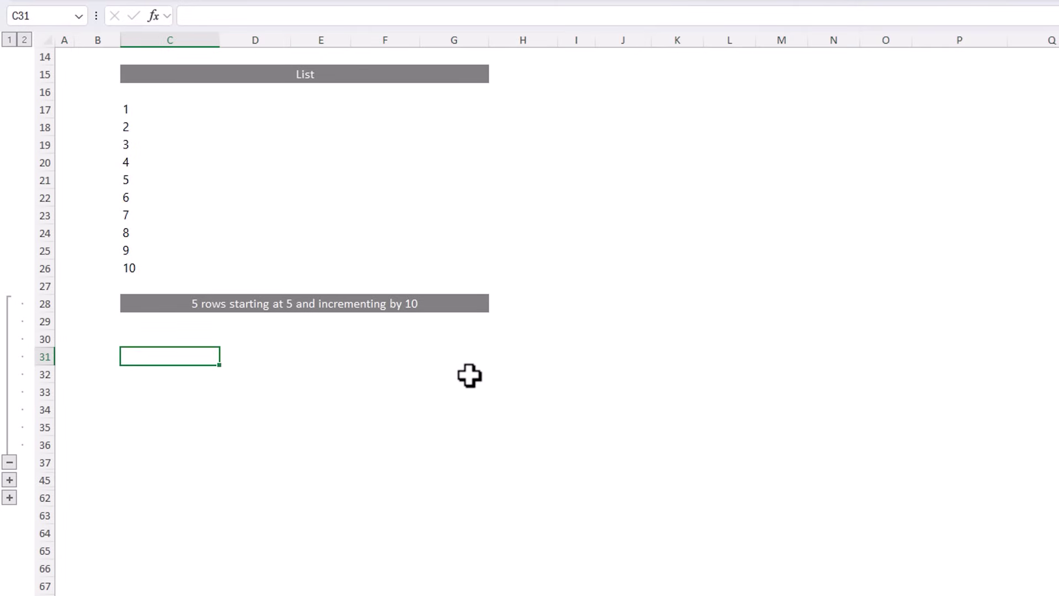
# Enter =SEQUENCE(5,1,5,10) in C31 to spill 5 to 45, then expand the 3 rows x 2 columns section.
pyautogui.write('=SEQUENCE(')
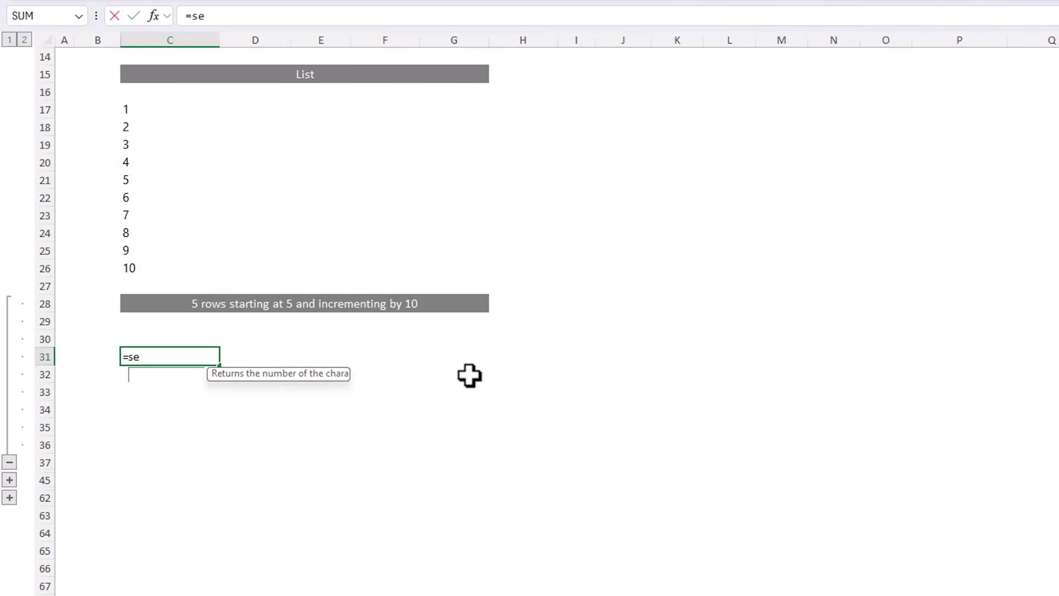
pyautogui.write('5')
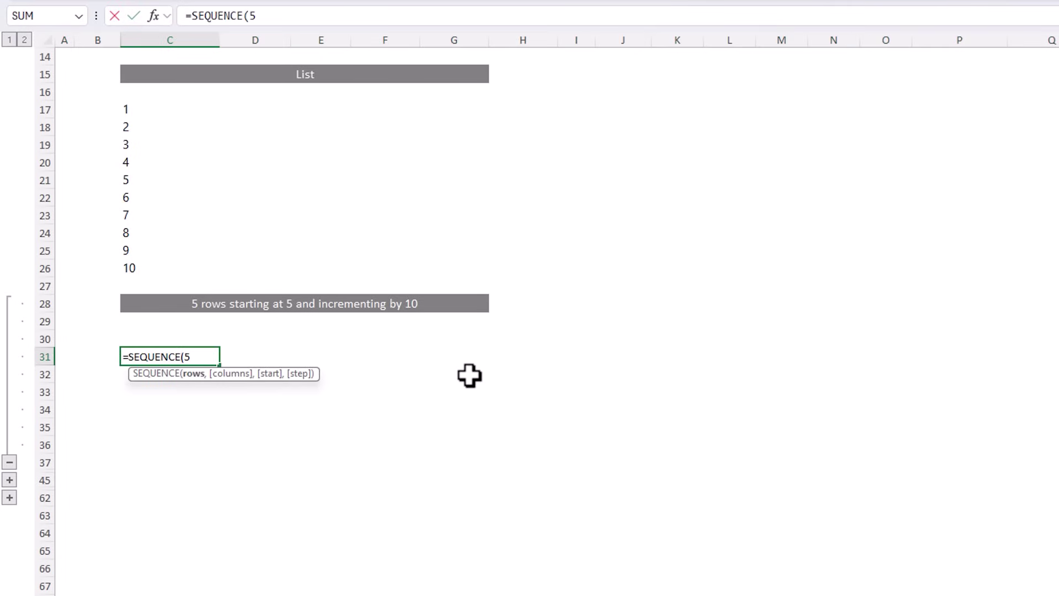
pyautogui.write(',')
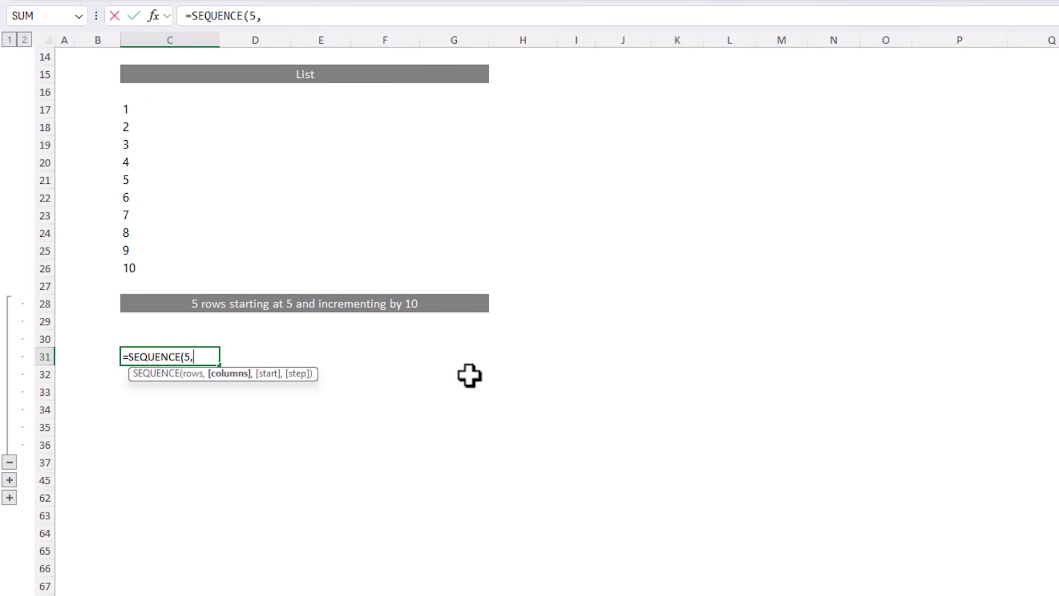
pyautogui.write('1,')
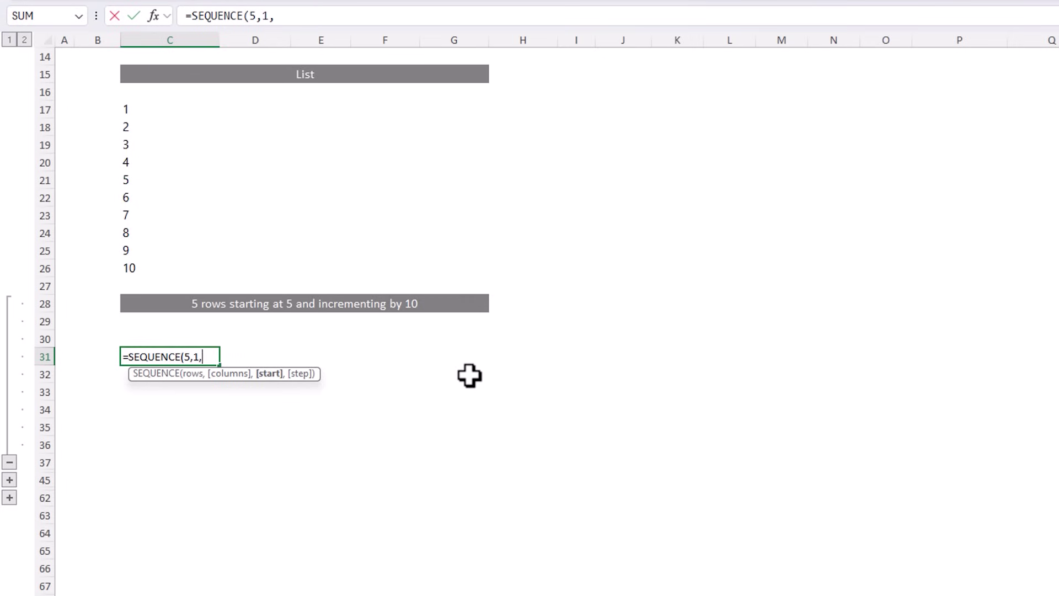
pyautogui.write('5,10)')
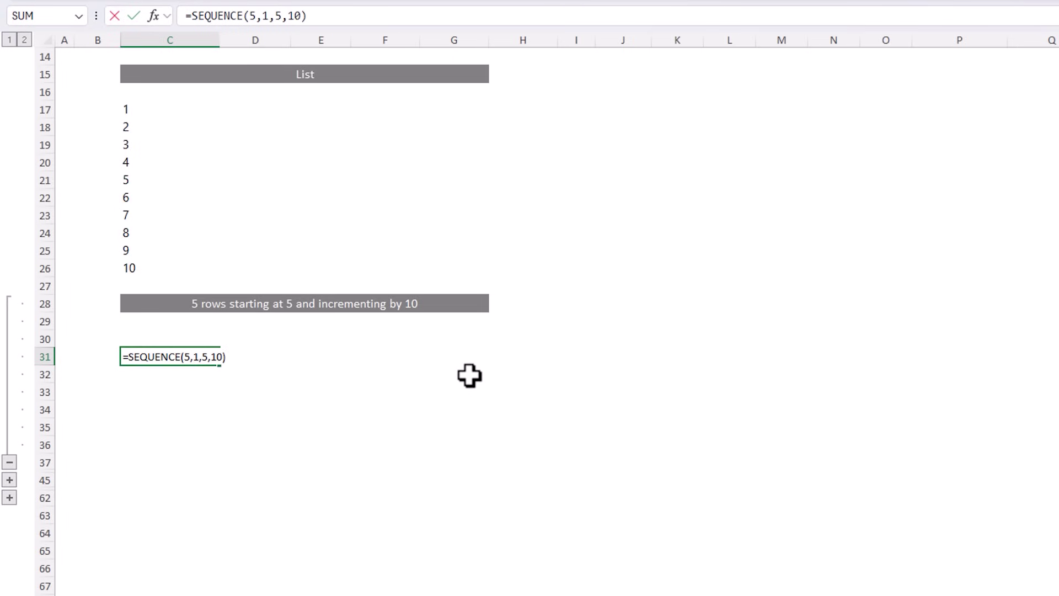
pyautogui.press('Return')
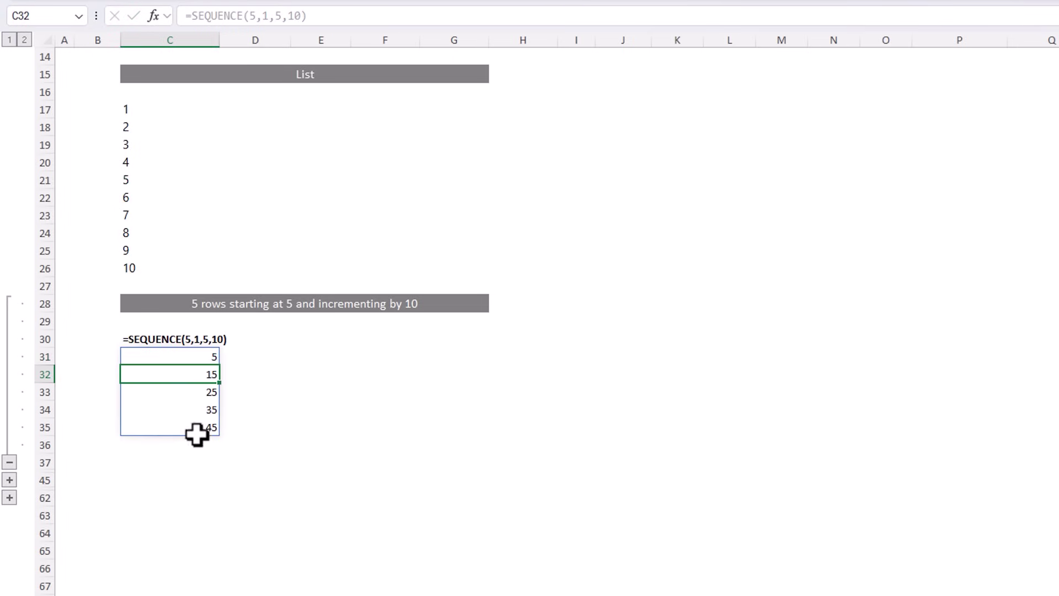
pyautogui.click(10, 480)
pyautogui.scroll(-3, 164, 382)
pyautogui.click(165, 382)
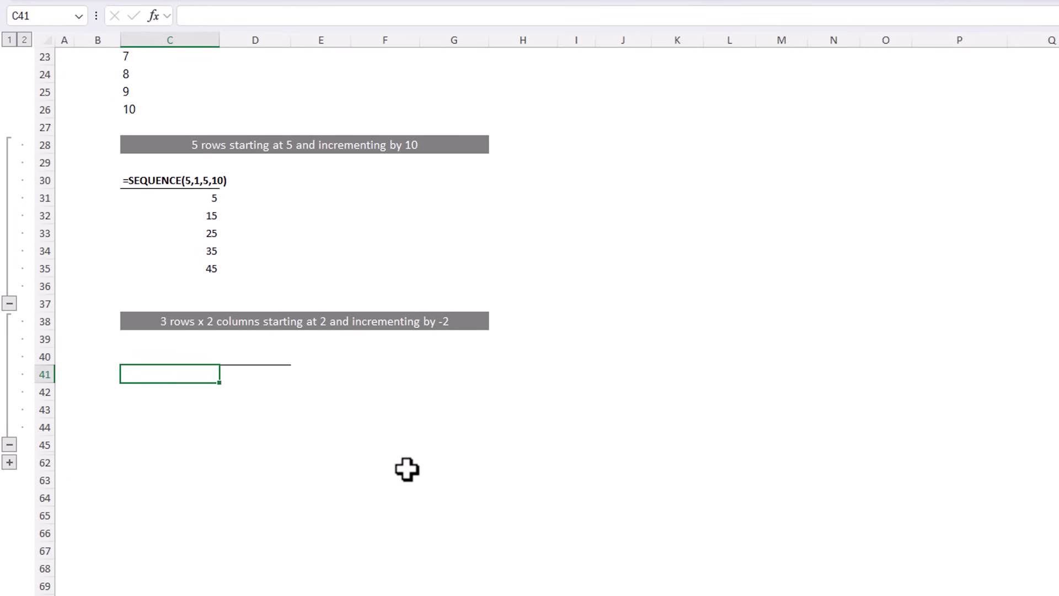
# Enter =SEQUENCE(3,2,2,-2) in C41 to spill 2 down to -8, then expand the month-end dates section.
pyautogui.write('=SEQUENCE(3')
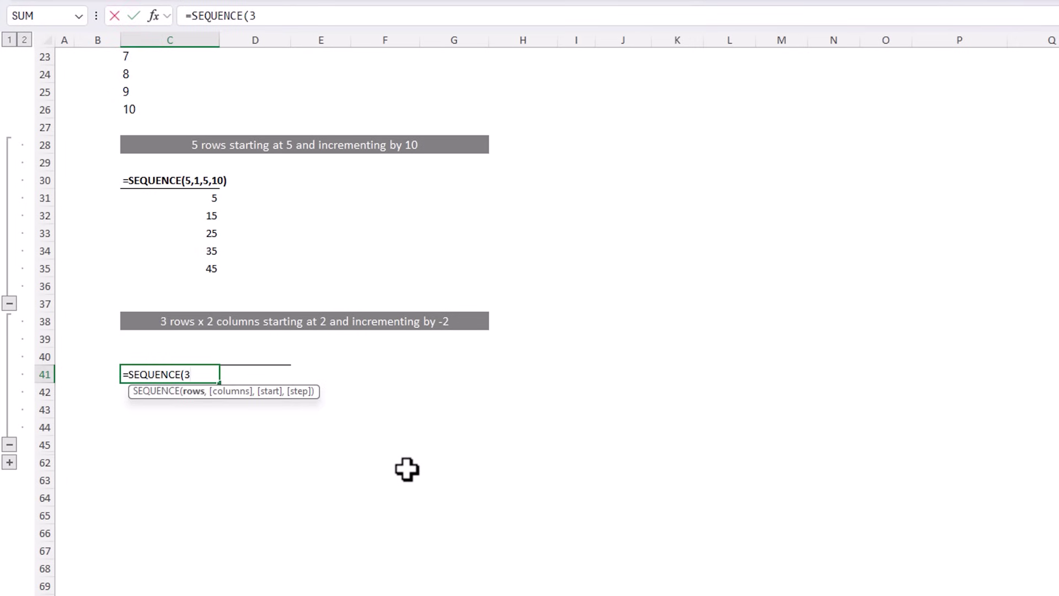
pyautogui.write(',2,')
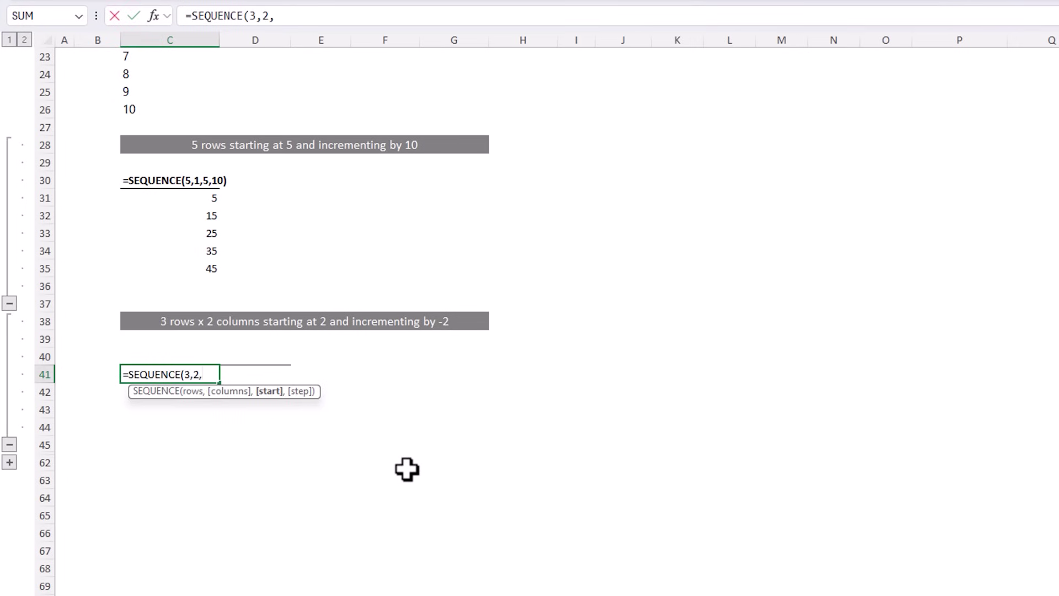
pyautogui.write('2,-2')
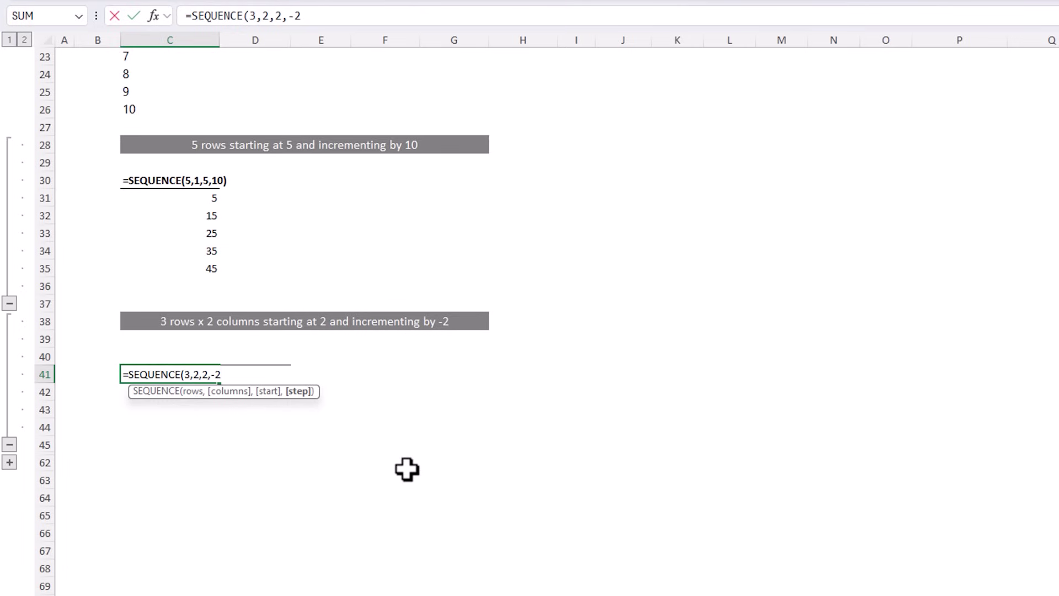
pyautogui.write(')')
pyautogui.press('Return')
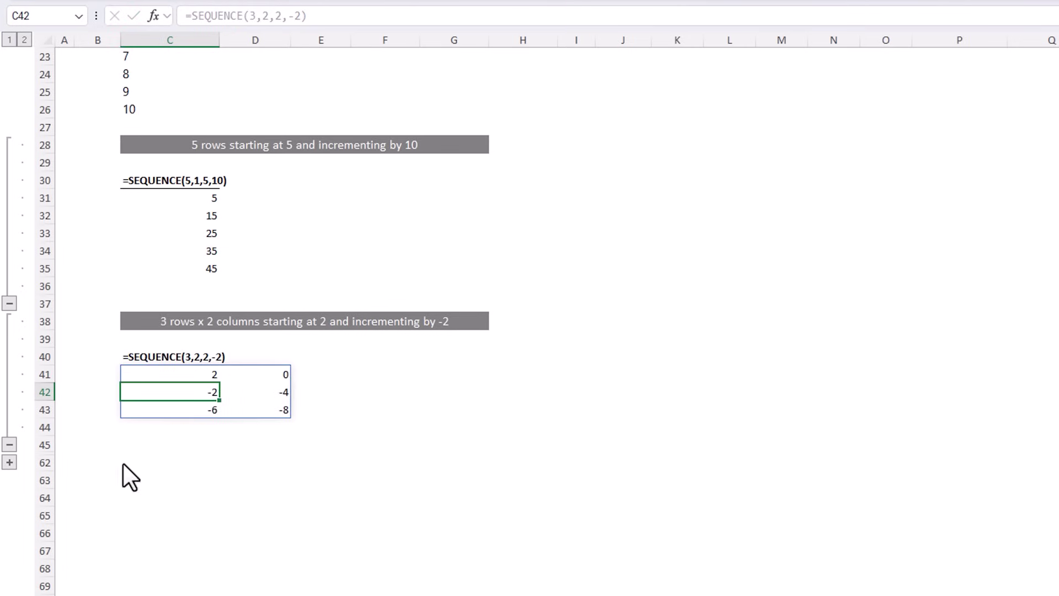
pyautogui.click(9, 462)
pyautogui.scroll(-2, 15, 452)
pyautogui.scroll(-2, 16, 453)
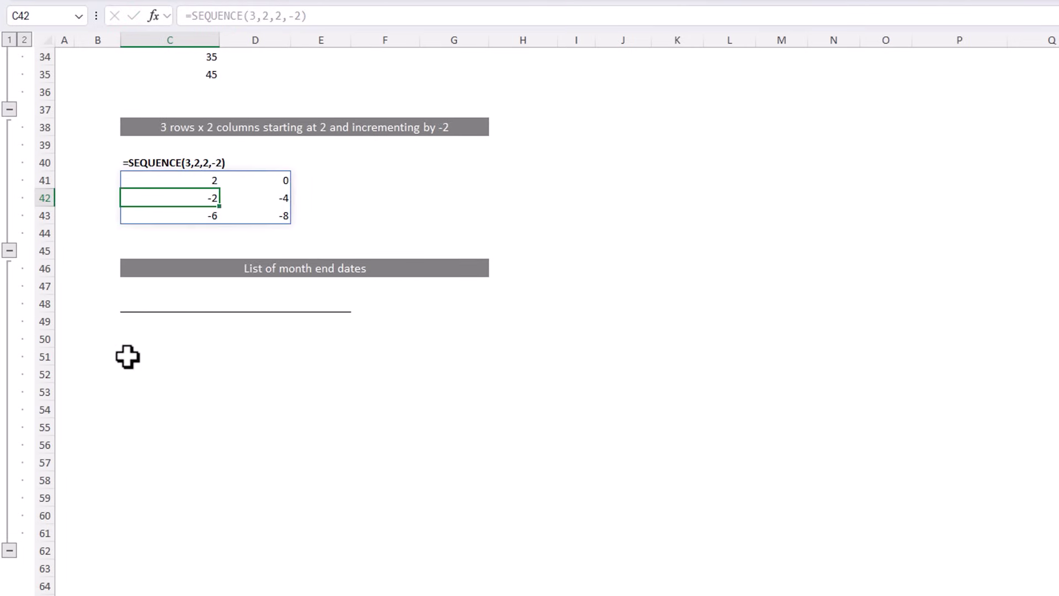
# Enter =EOMONTH(DATE(2025,1,1),SEQUENCE(12,,0)) in C49 and check the twelve spilled dates.
pyautogui.click(166, 323)
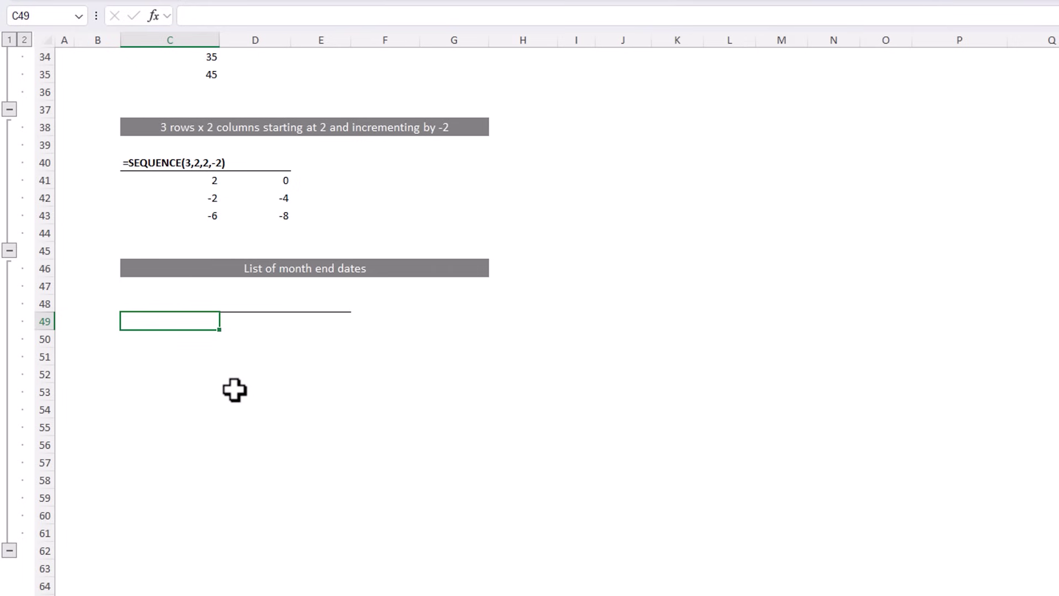
pyautogui.write('=eom')
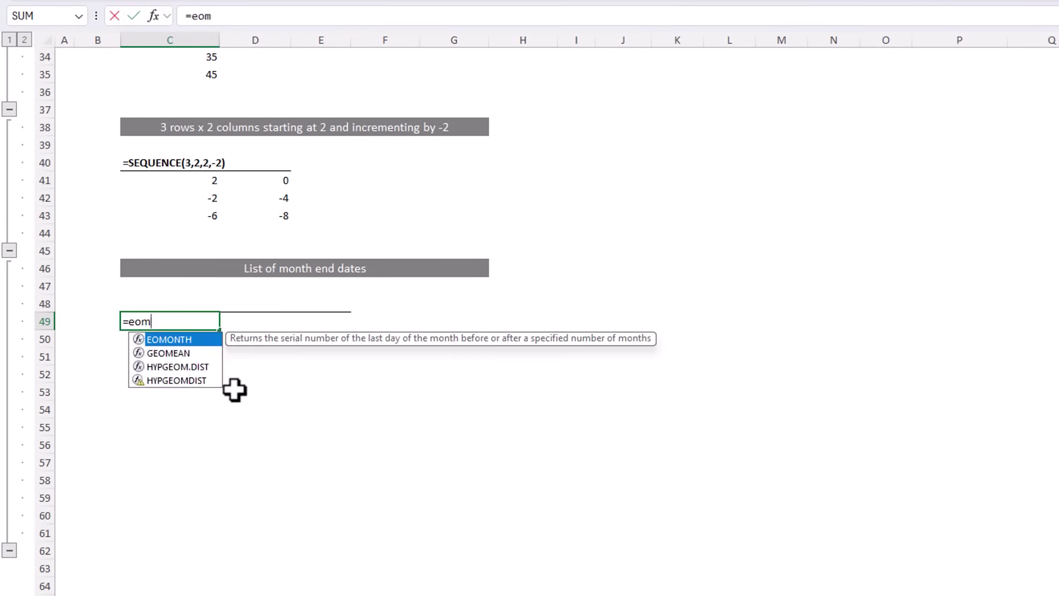
pyautogui.press('Tab')
pyautogui.write('date')
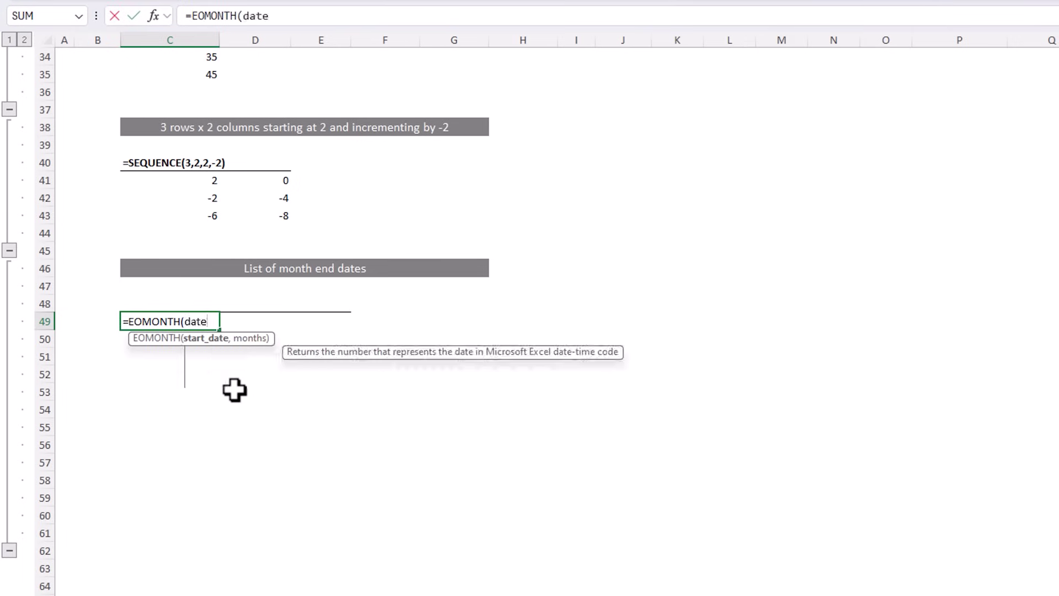
pyautogui.press('Tab')
pyautogui.write('2025,1,1),')
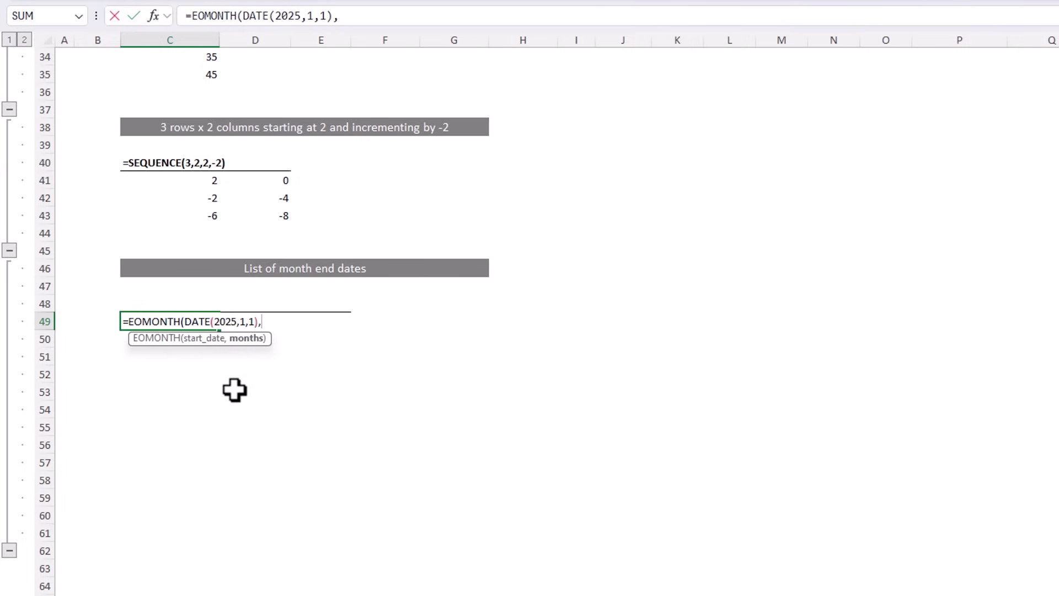
pyautogui.write('seq')
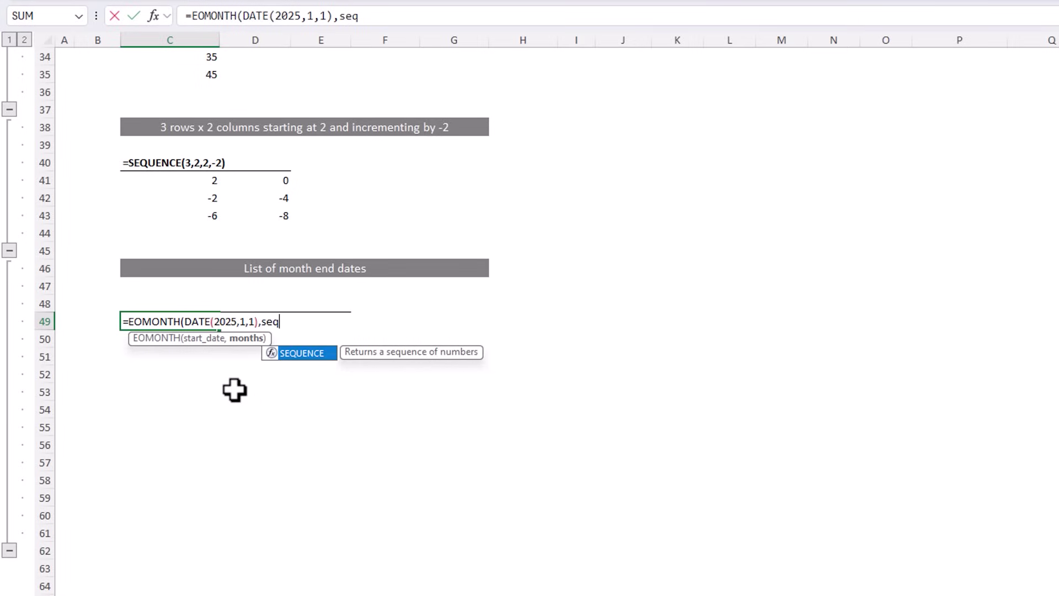
pyautogui.press('Tab')
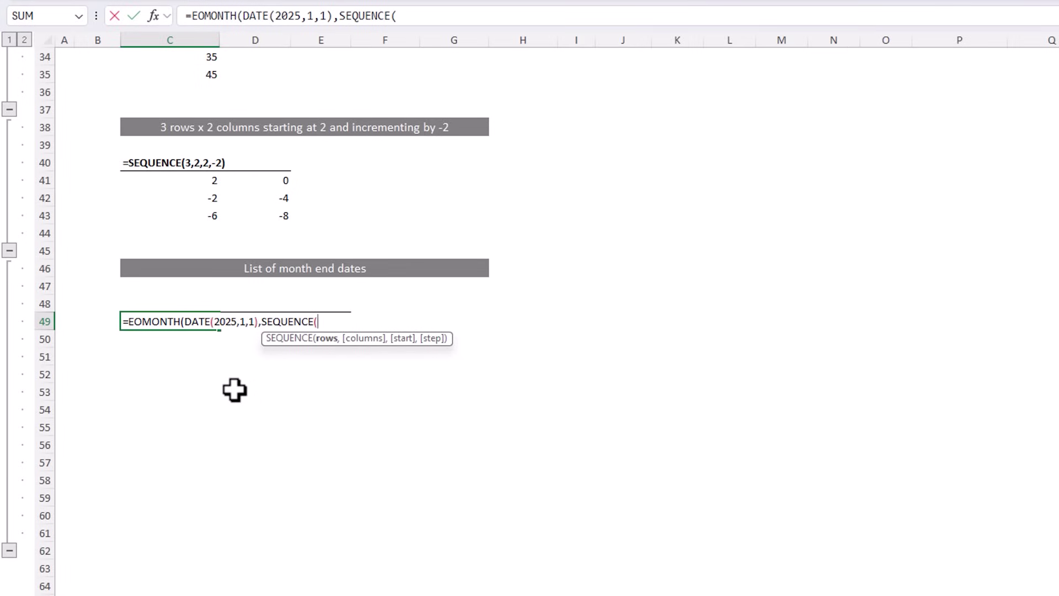
pyautogui.write('12,,')
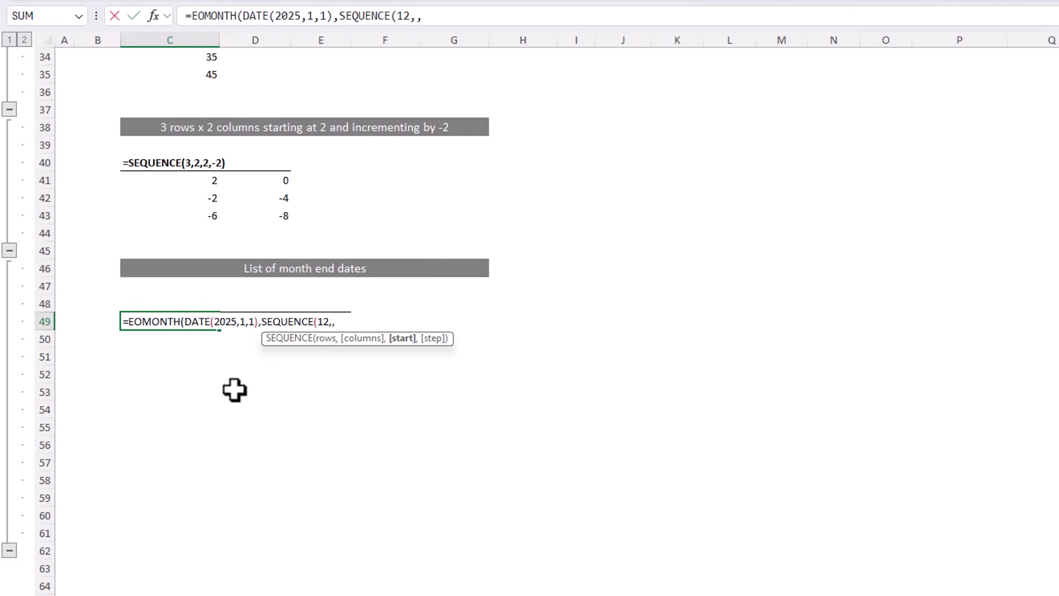
pyautogui.write('0')
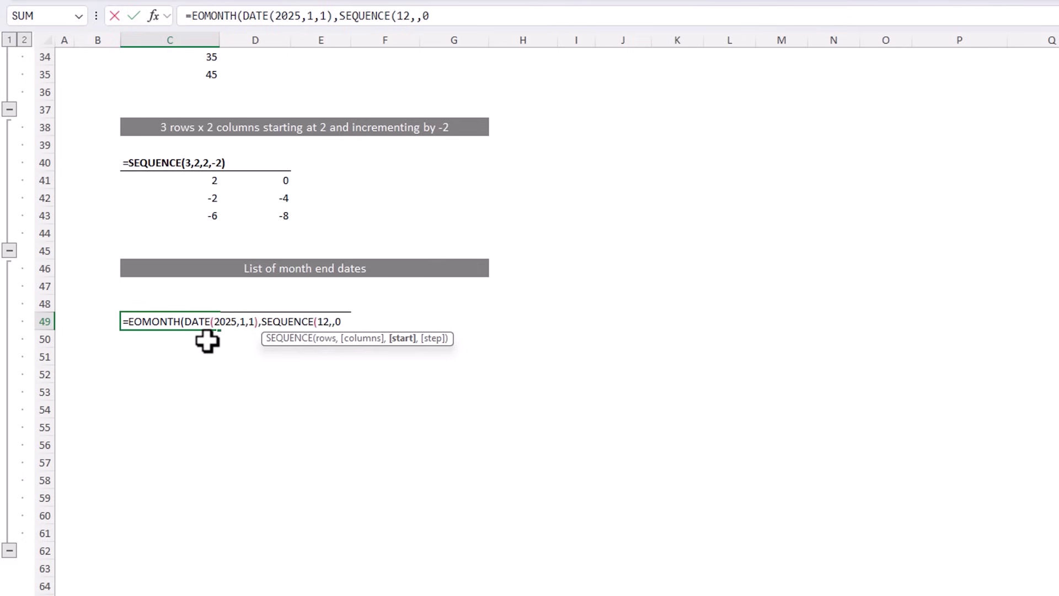
pyautogui.write(')')
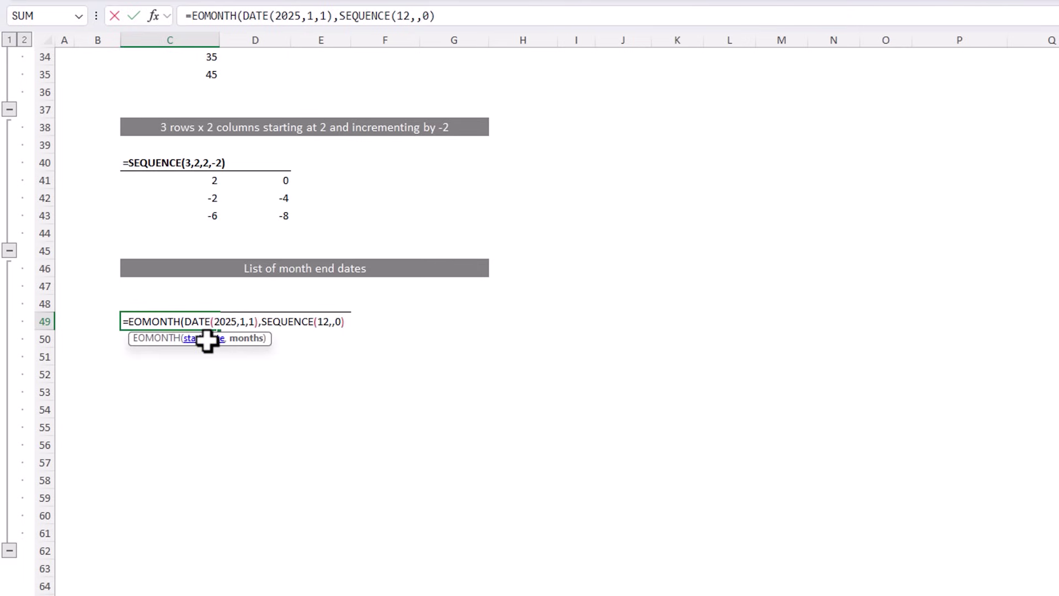
pyautogui.write(')')
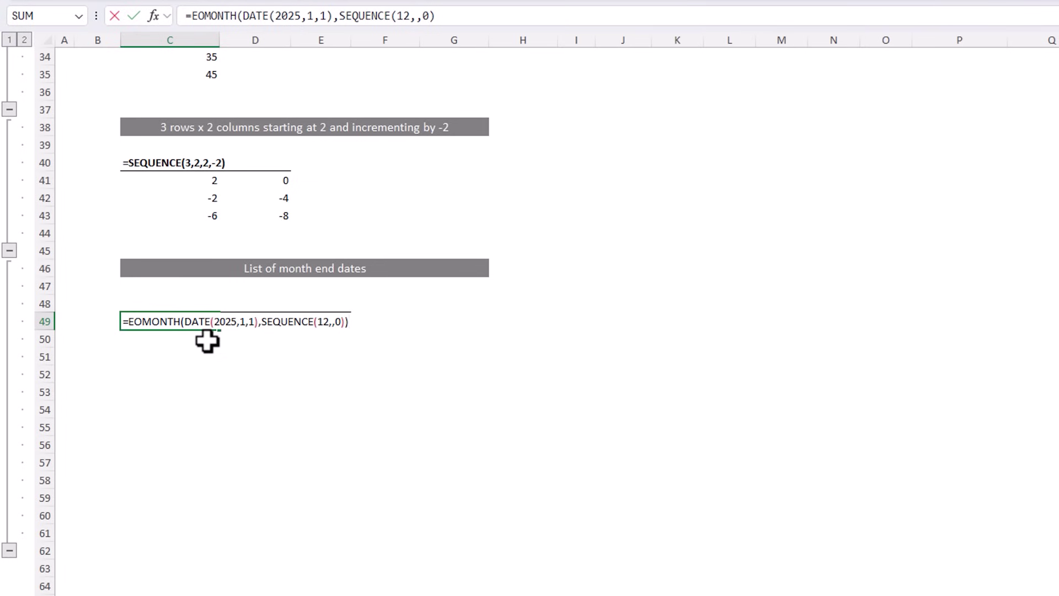
pyautogui.press('Return')
pyautogui.moveTo(193, 321); pyautogui.dragTo(199, 515)
pyautogui.click(266, 516)
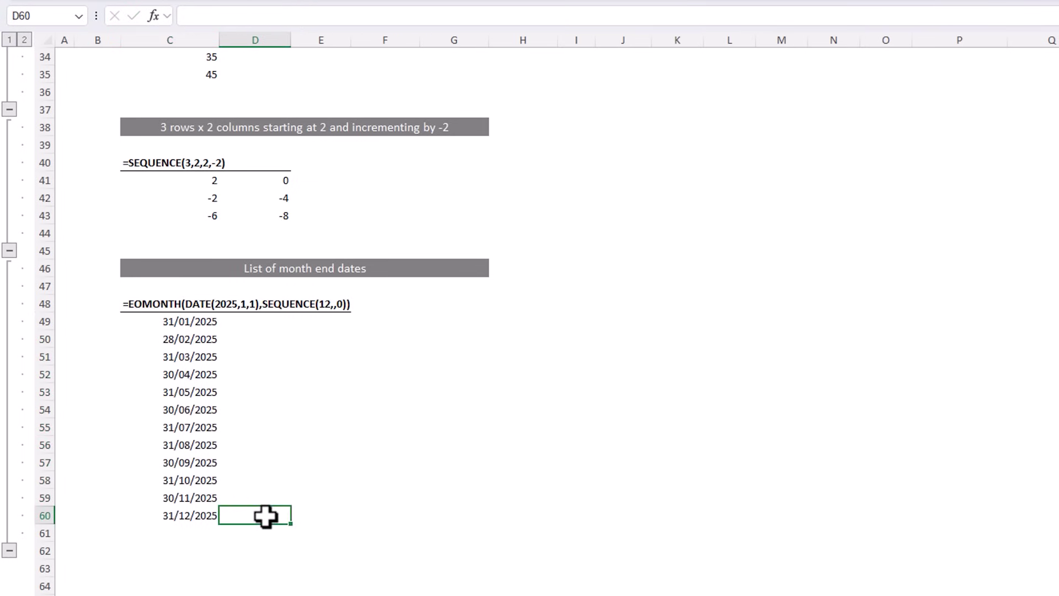
# Change the C49 formula's SEQUENCE(12,,0) to SEQUENCE(24,,0) and confirm the list ends at 31/12/2026.
pyautogui.press('Left')
pyautogui.hotkey('ctrl', 'Up')
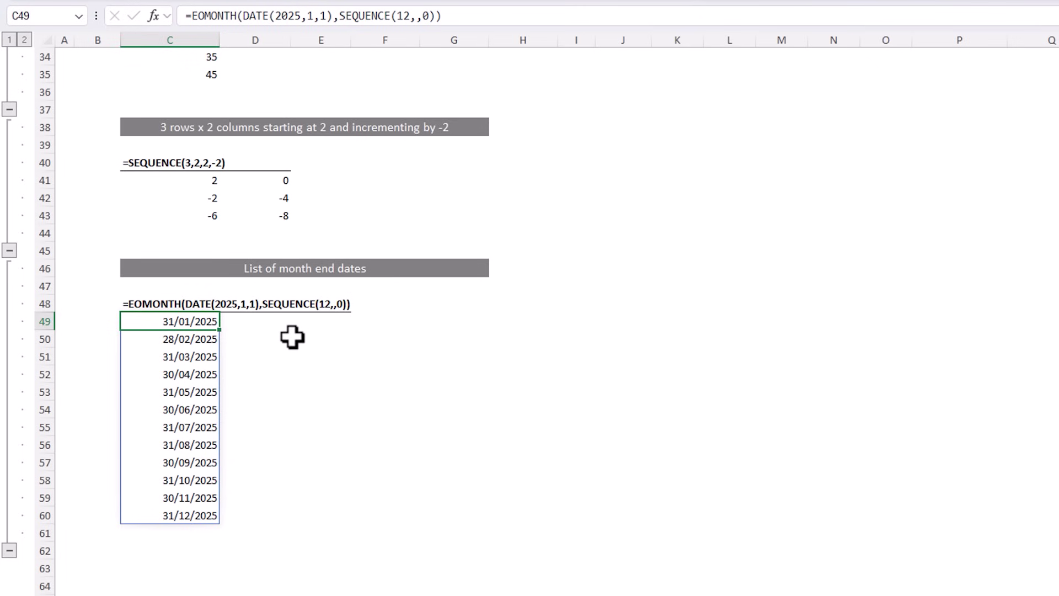
pyautogui.press('F2')
pyautogui.click(325, 321)
pyautogui.press('BackSpace')
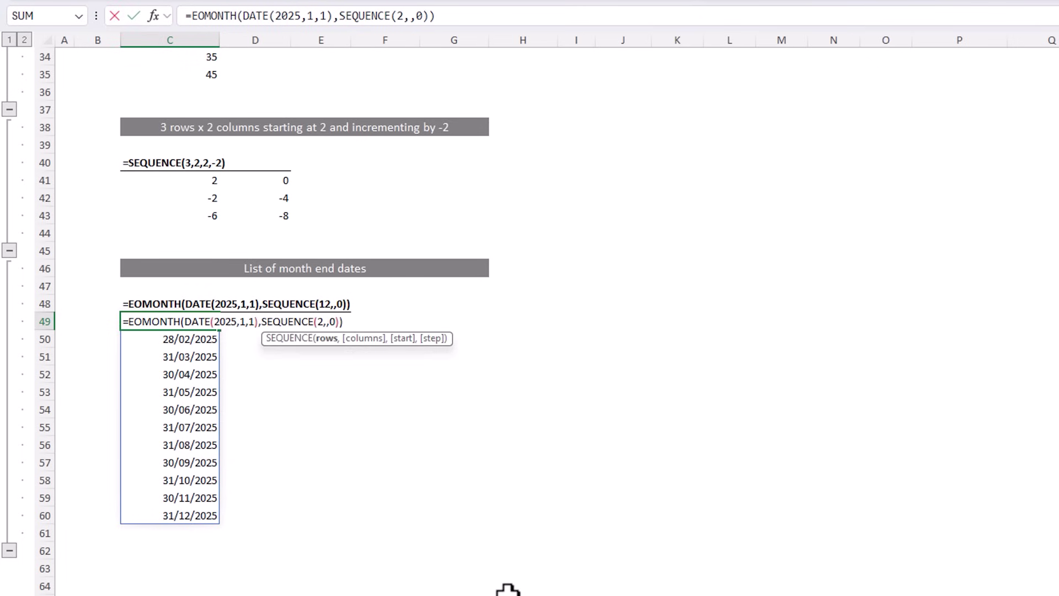
pyautogui.write('4')
pyautogui.hotkey('ctrl', 'Return')
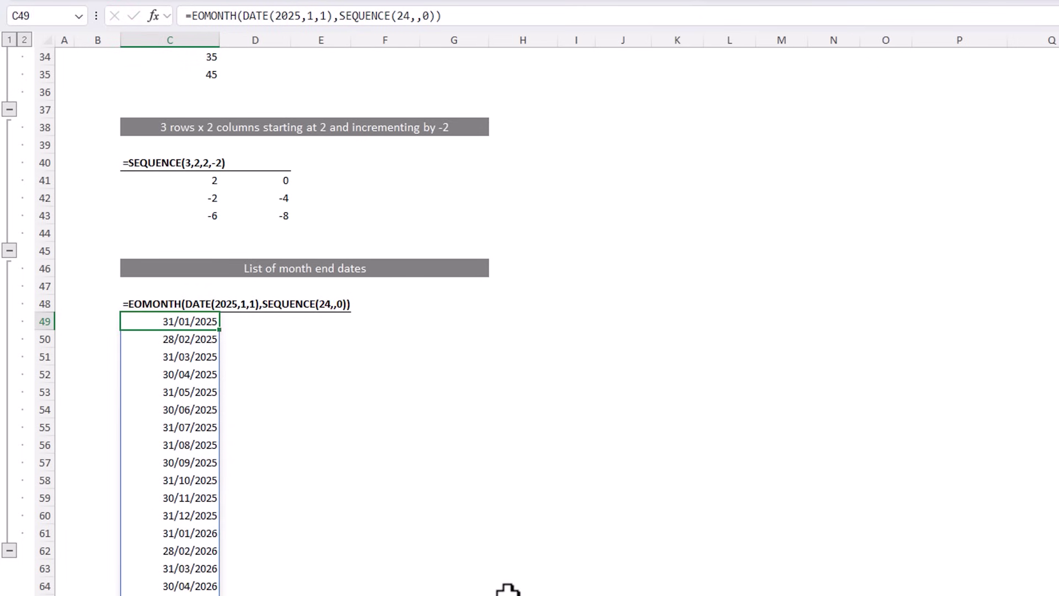
pyautogui.scroll(-3, 507, 589)
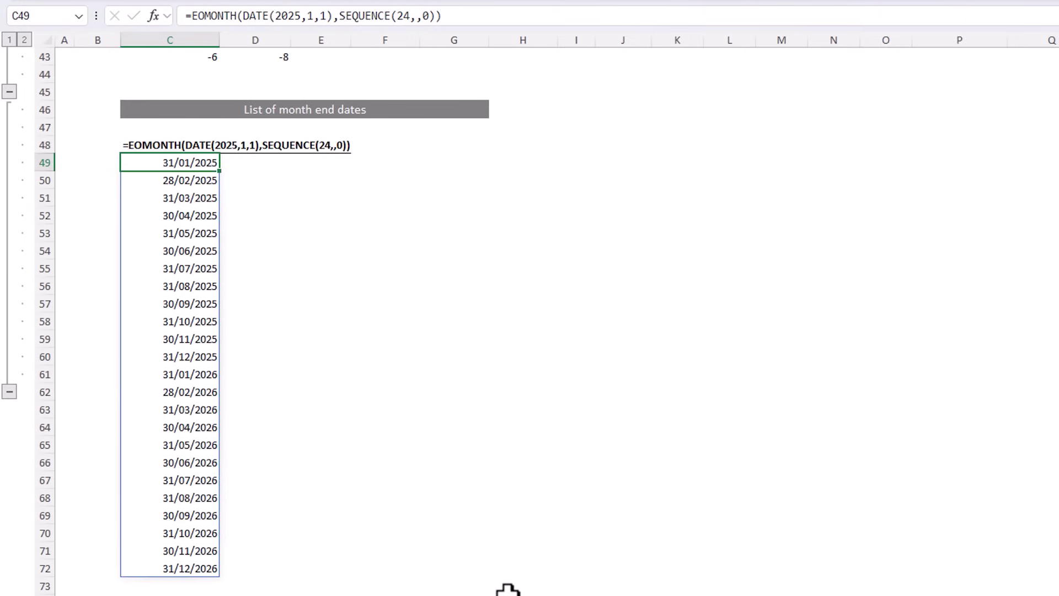
pyautogui.click(217, 568)
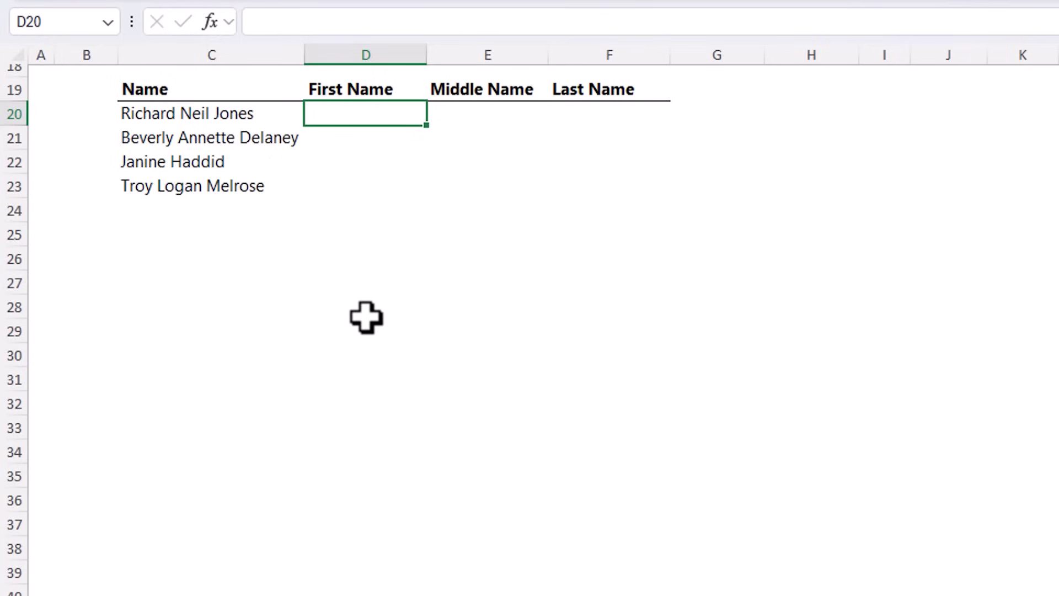
# Enter =TEXTSPLIT(C20," ") in D20 and fill it down to D23 for all four names.
pyautogui.write('=te')
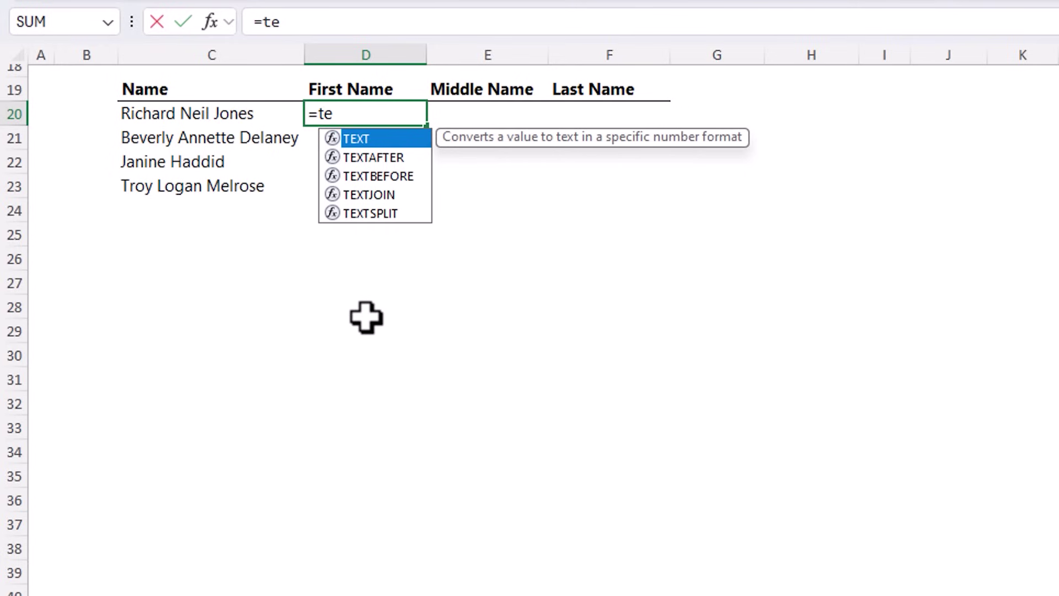
pyautogui.write('xts')
pyautogui.press('Tab')
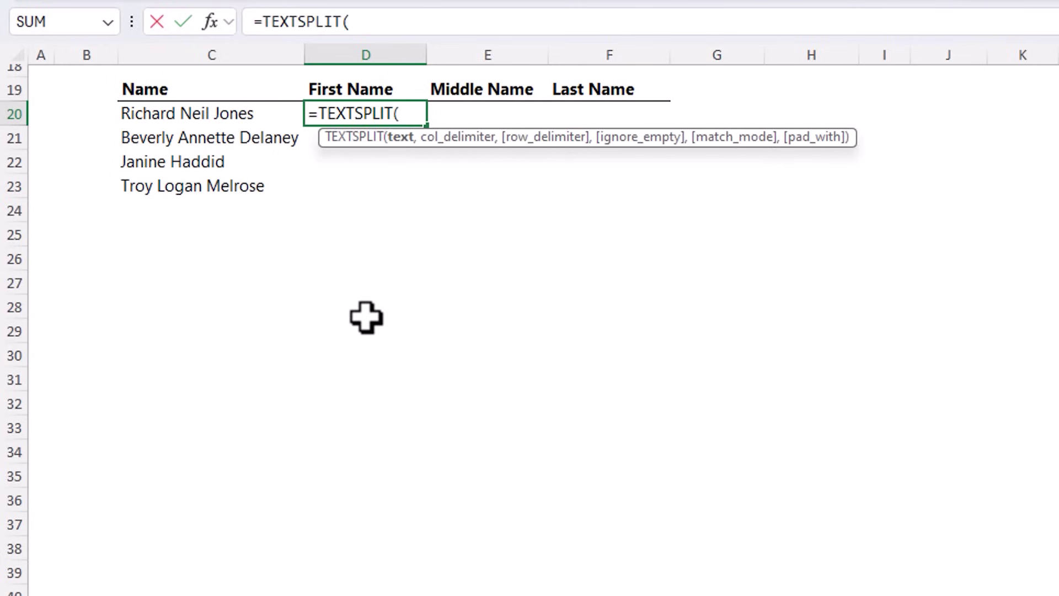
pyautogui.click(208, 114)
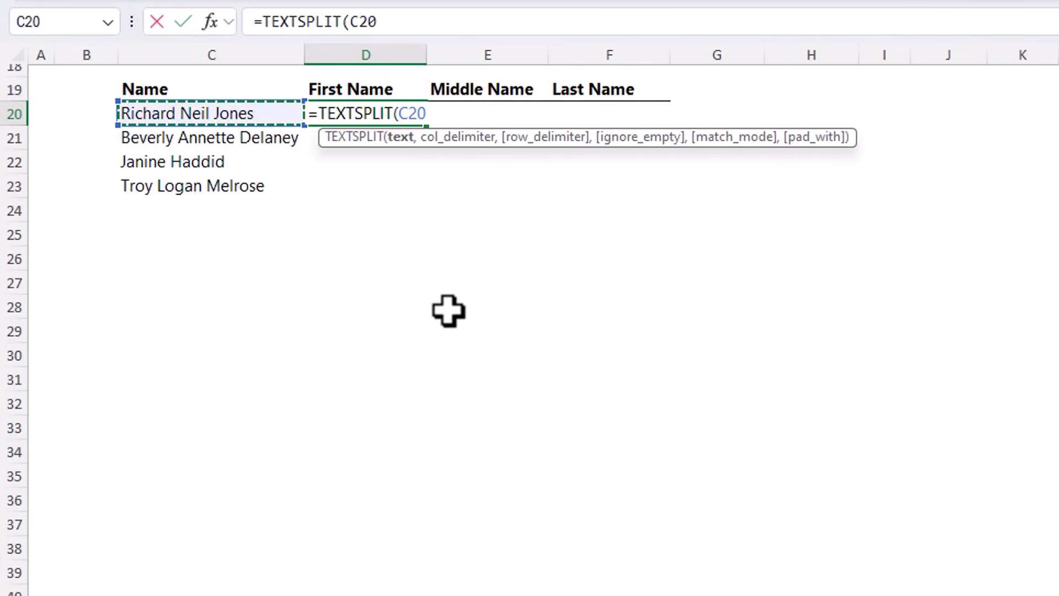
pyautogui.write(',')
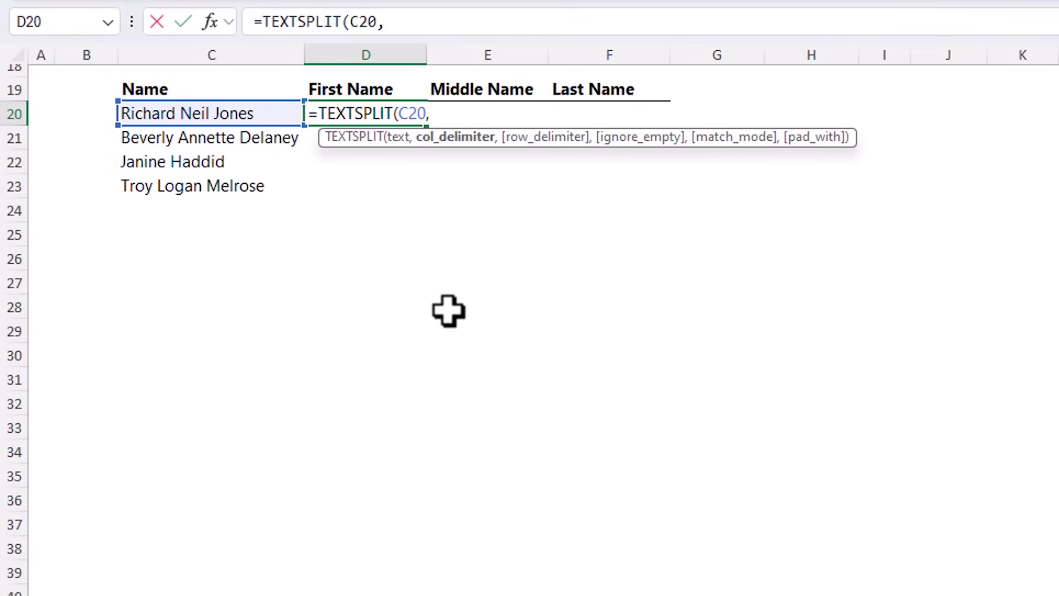
pyautogui.write('" ")')
pyautogui.press('Return')
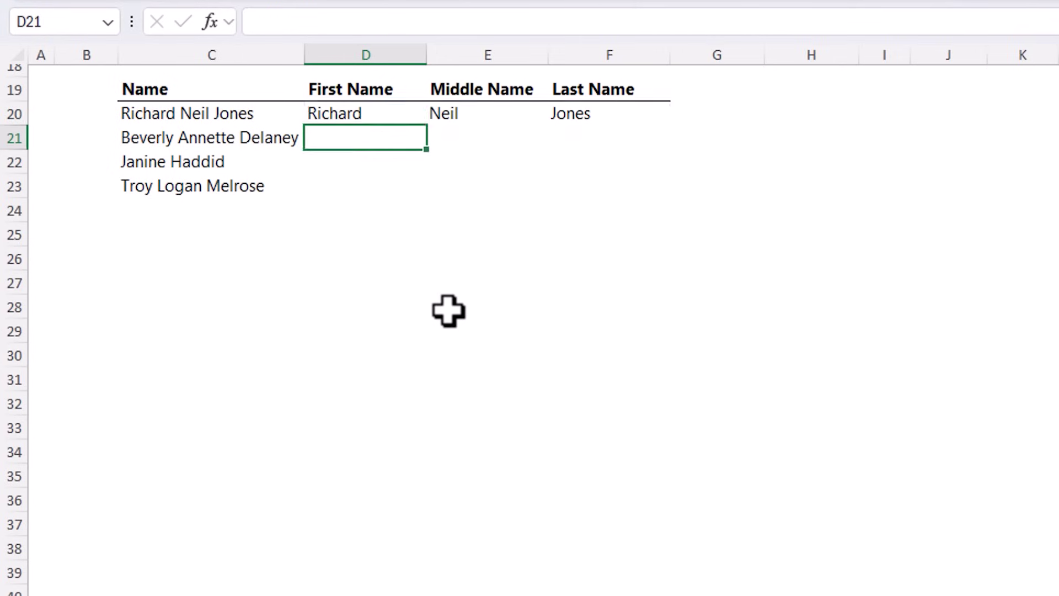
pyautogui.press('Up')
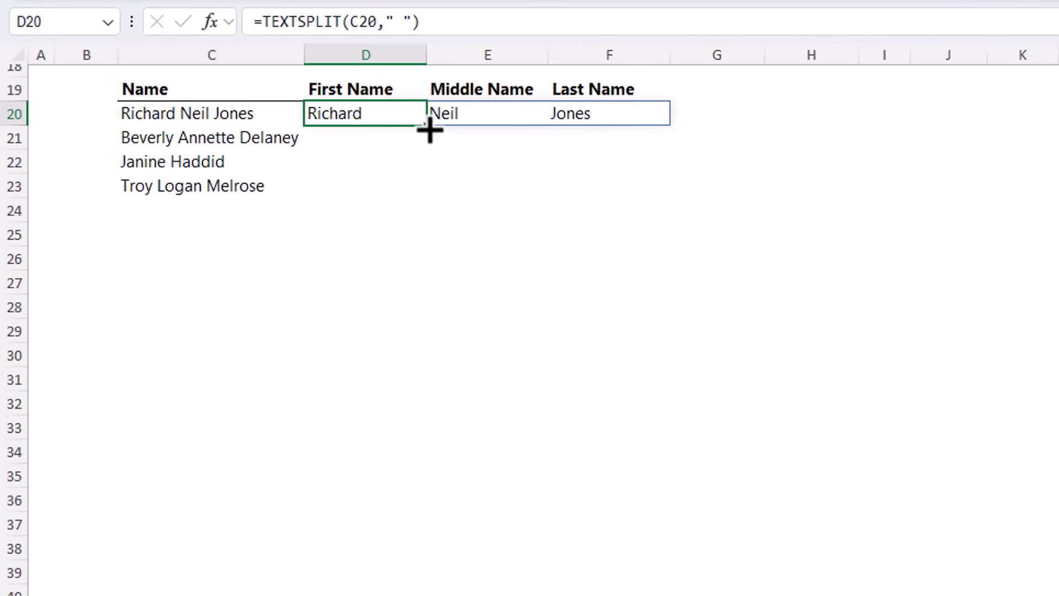
pyautogui.moveTo(426, 126); pyautogui.dragTo(428, 196)
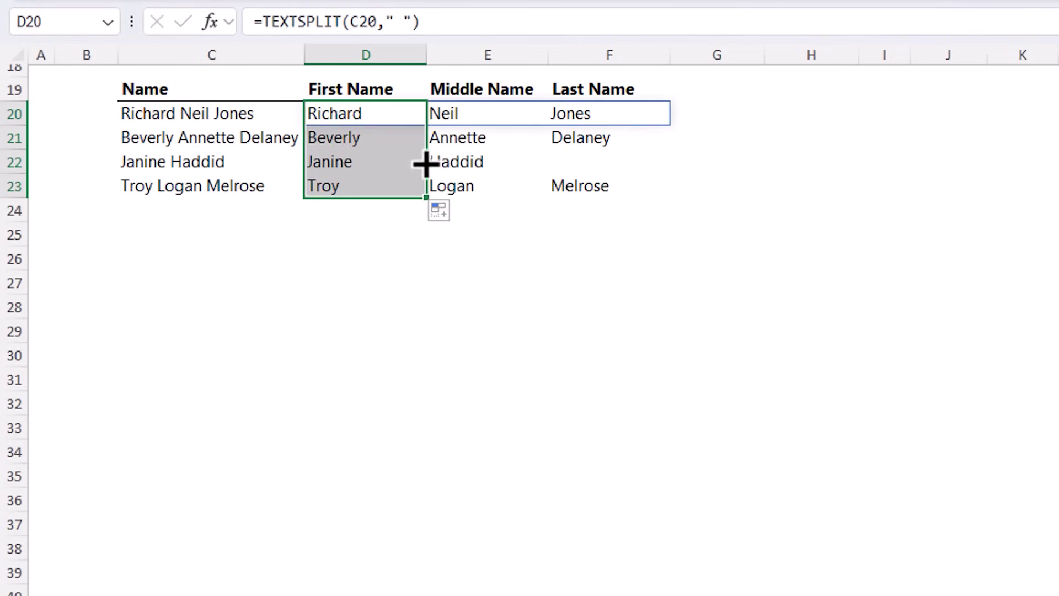
pyautogui.click(399, 163)
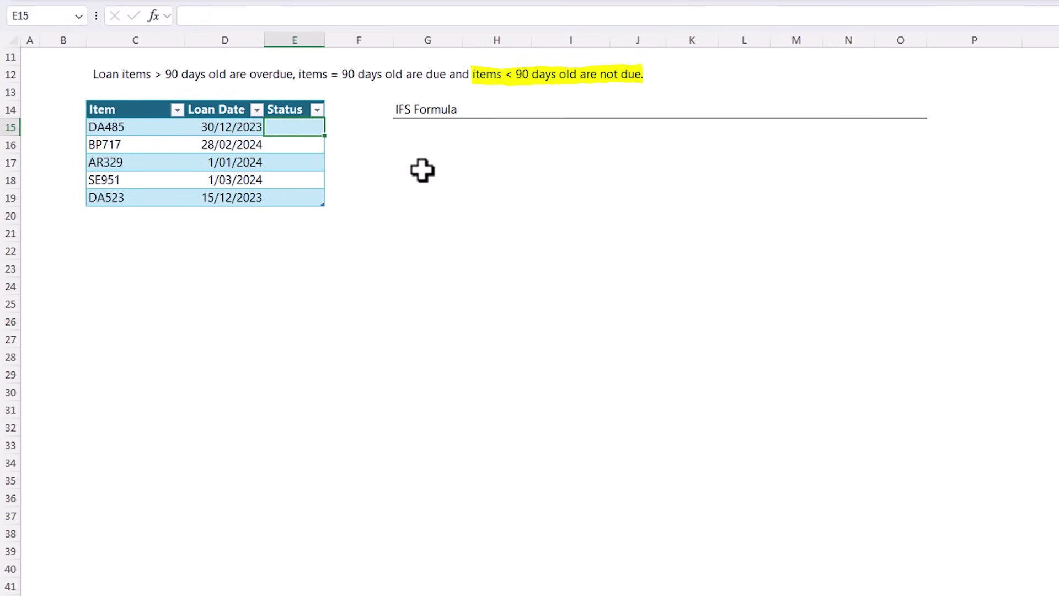
# In E15 start an IFS formula marking loans more than 90 days past the Loan Date as "Overdue".
pyautogui.write('=if')
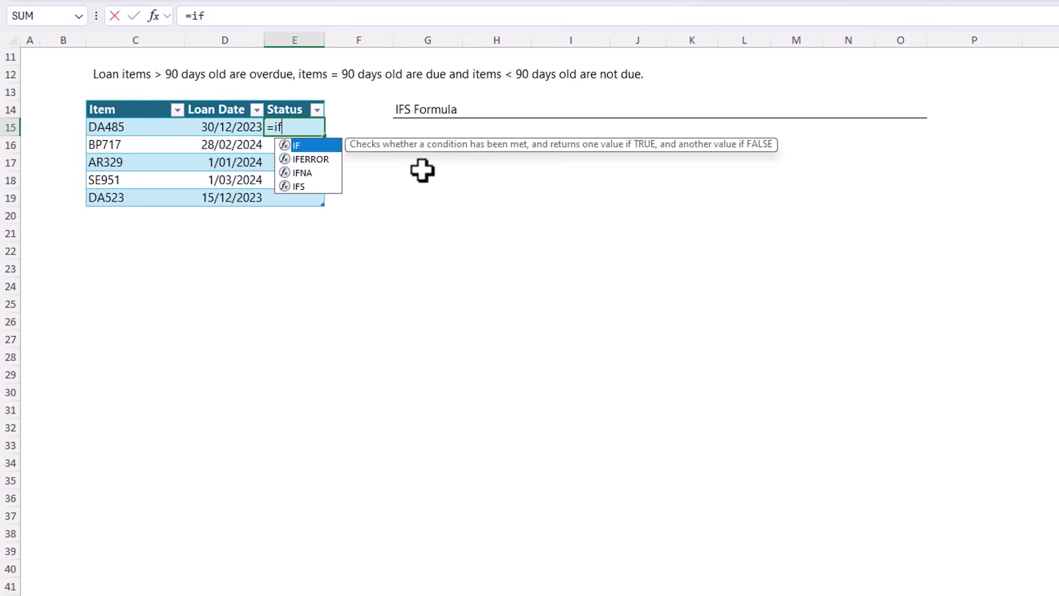
pyautogui.write('s')
pyautogui.press('Tab')
pyautogui.write('toda')
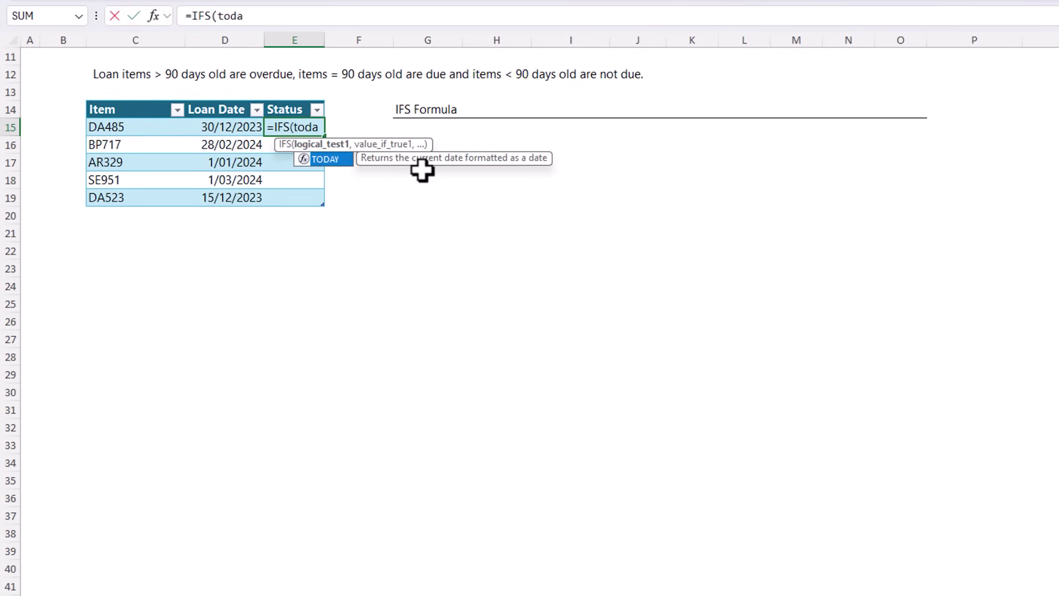
pyautogui.press('Tab')
pyautogui.write(')')
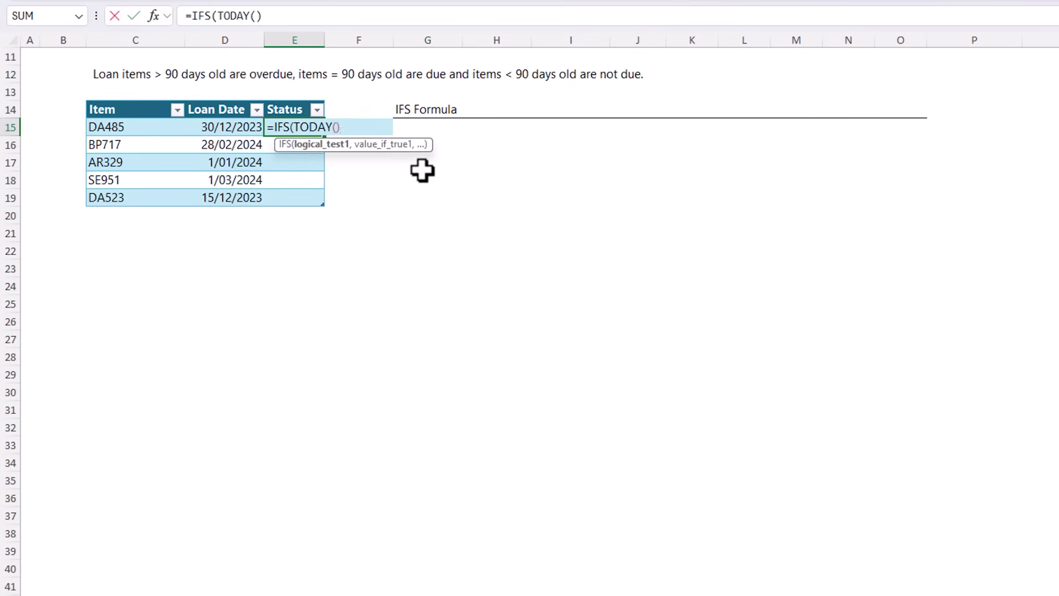
pyautogui.write('-')
pyautogui.click(230, 128)
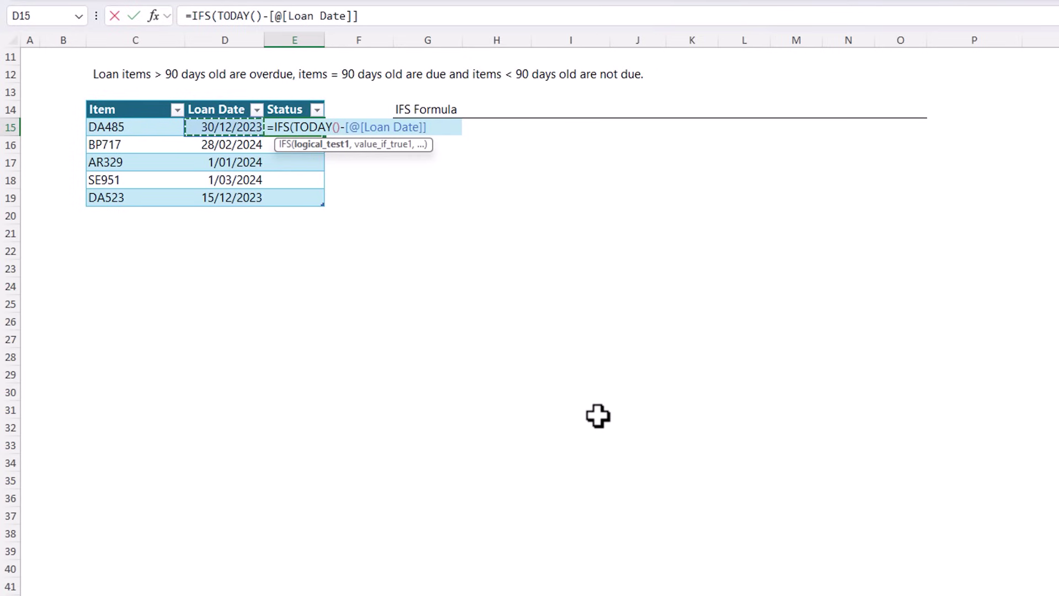
pyautogui.write('>90,')
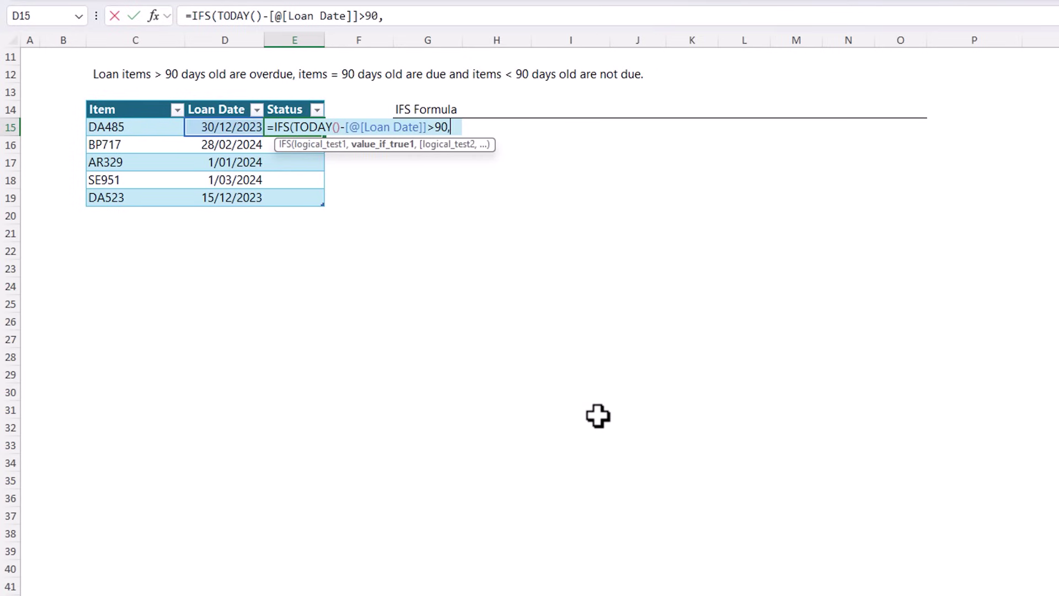
pyautogui.write('"Overdue",')
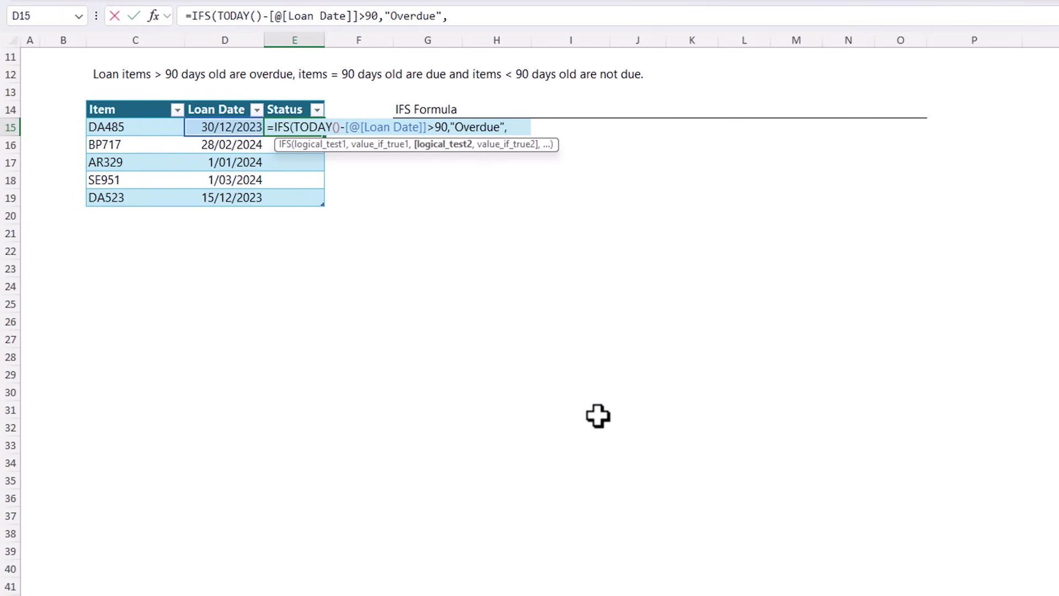
pyautogui.write('tod')
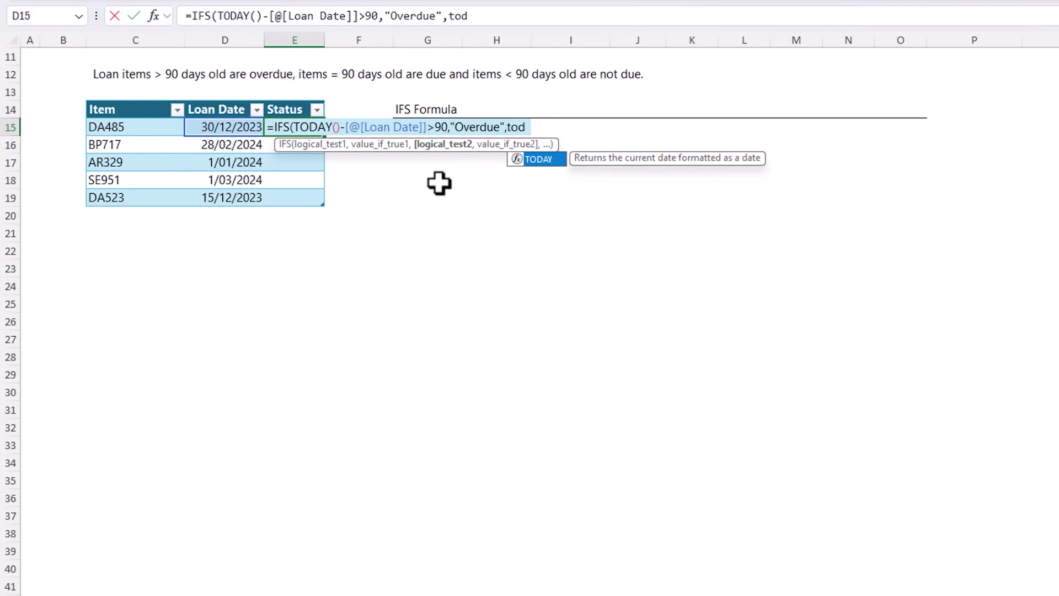
# Add the exactly-90-days "Due" test and a TRUE "Not Due" fallback, filling the Status column.
pyautogui.press('Tab')
pyautogui.write(')-')
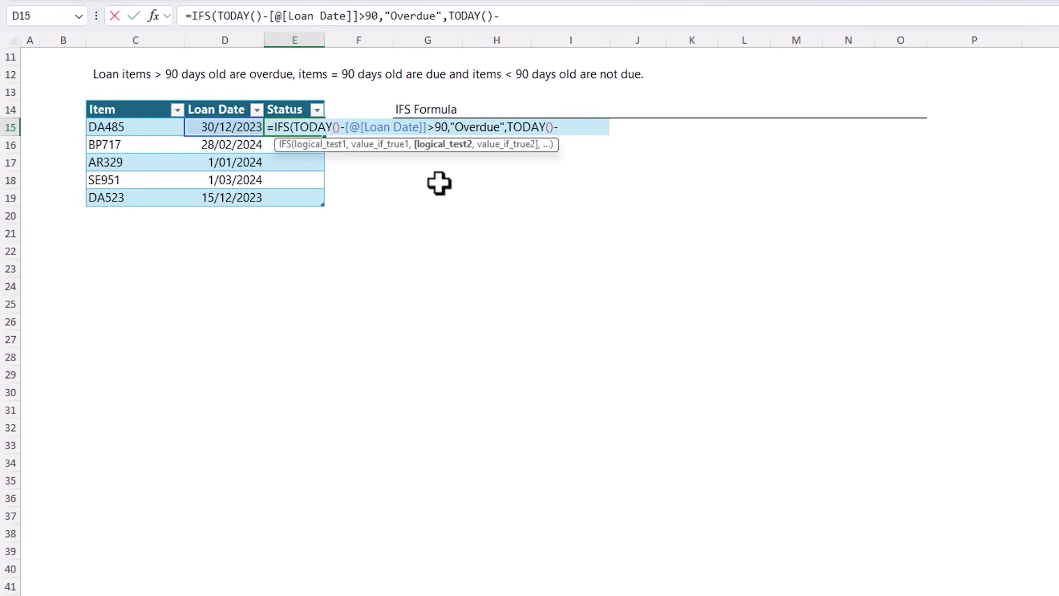
pyautogui.click(225, 127)
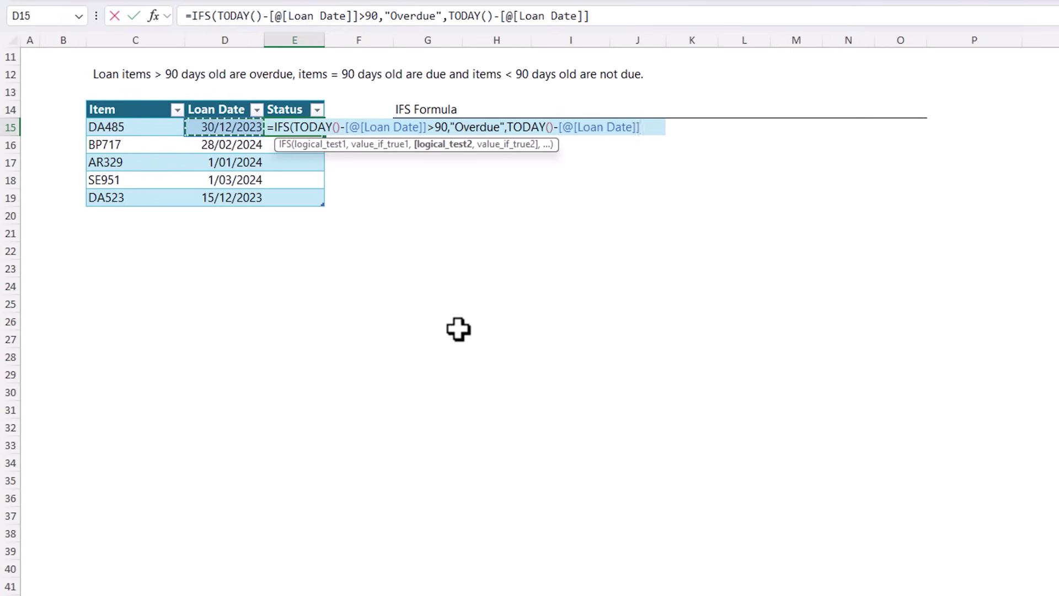
pyautogui.write('=90')
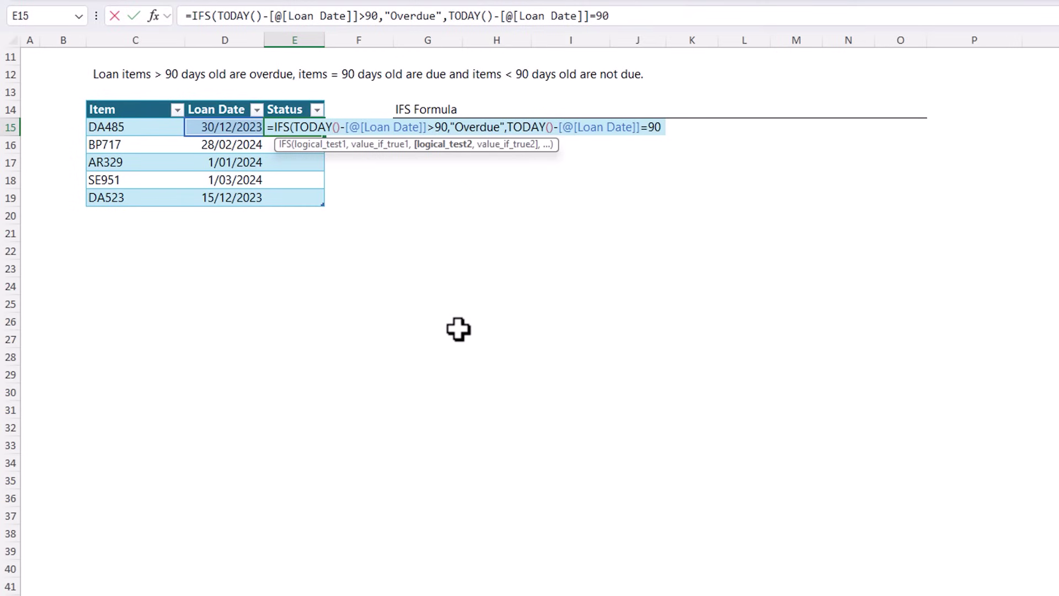
pyautogui.write(',"Due')
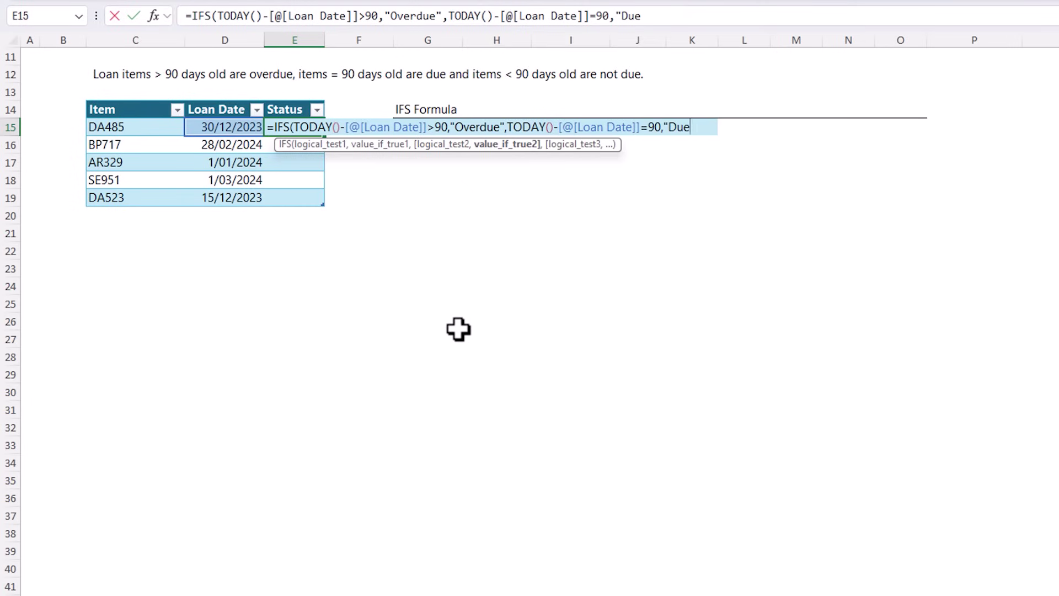
pyautogui.write('",')
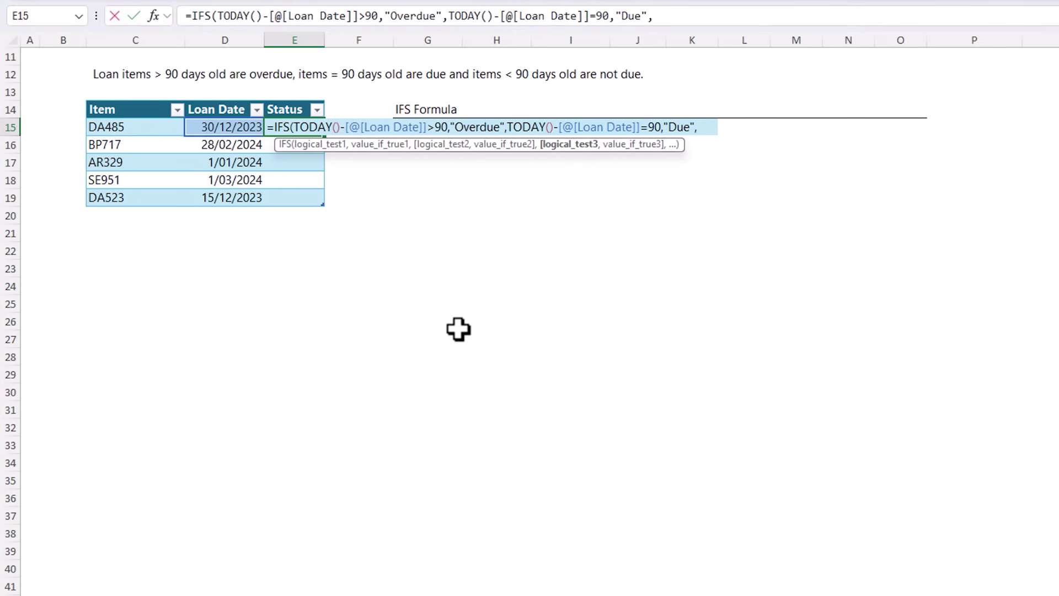
pyautogui.write('true')
pyautogui.press('Tab')
pyautogui.write(',')
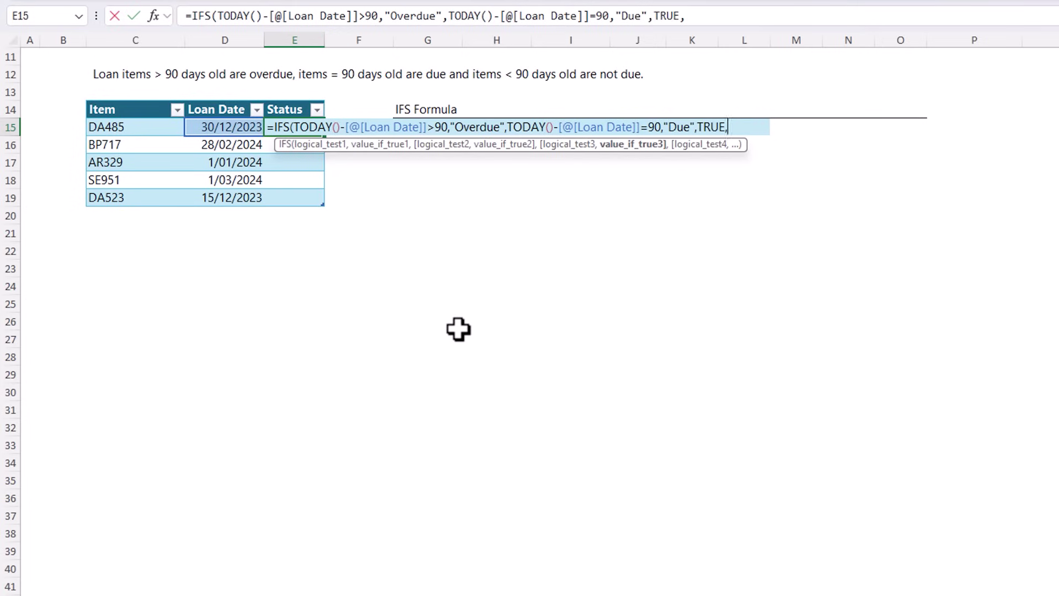
pyautogui.write('"Not Due")')
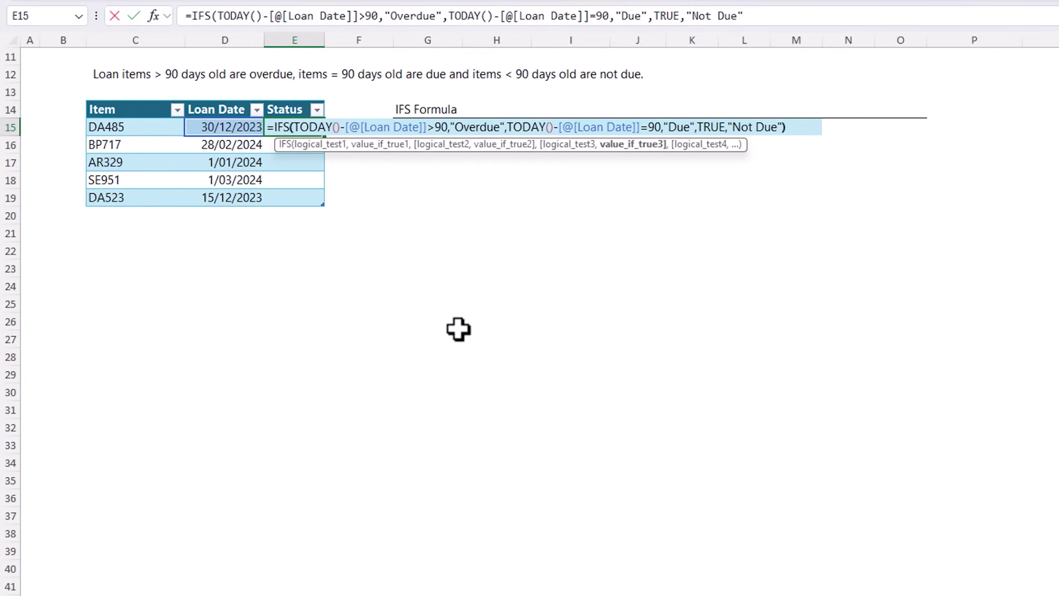
pyautogui.hotkey('ctrl', 'Return')
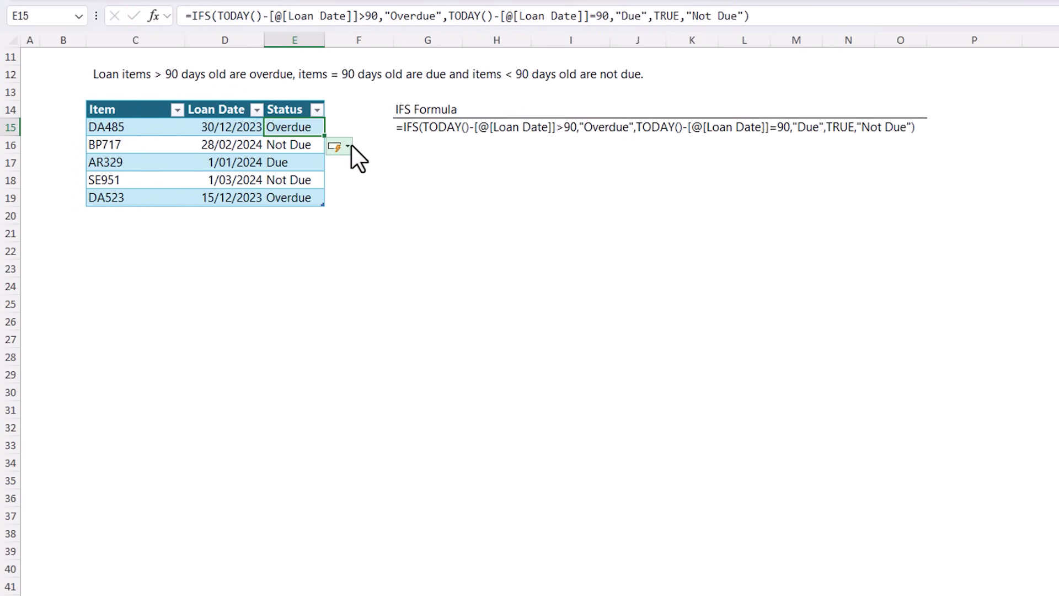
# Inspect E15's Loan Date reference and confirm the loan table is named Table3.
pyautogui.press('F2')
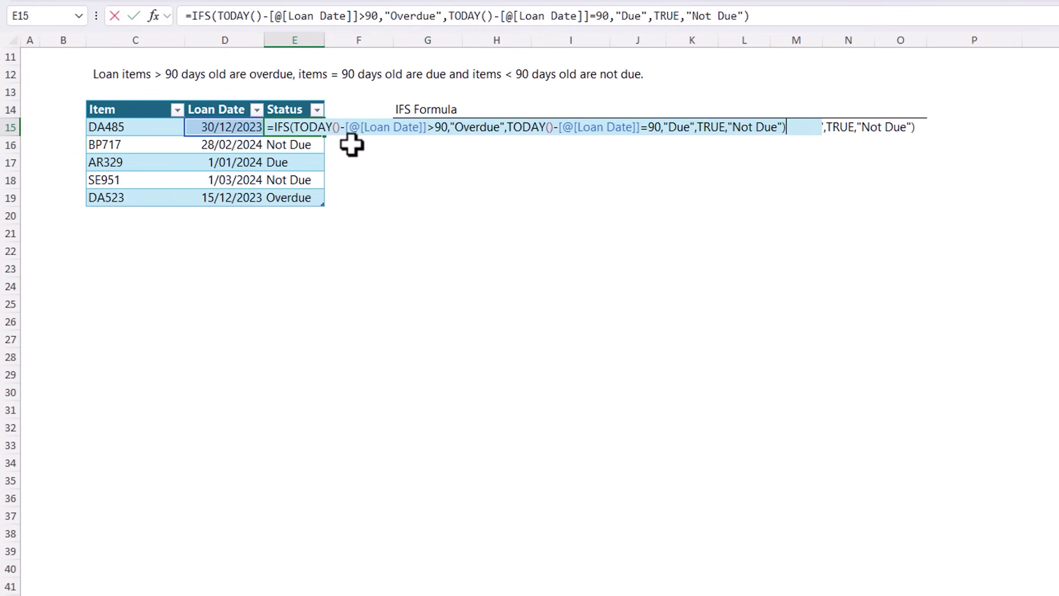
pyautogui.doubleClick(364, 127)
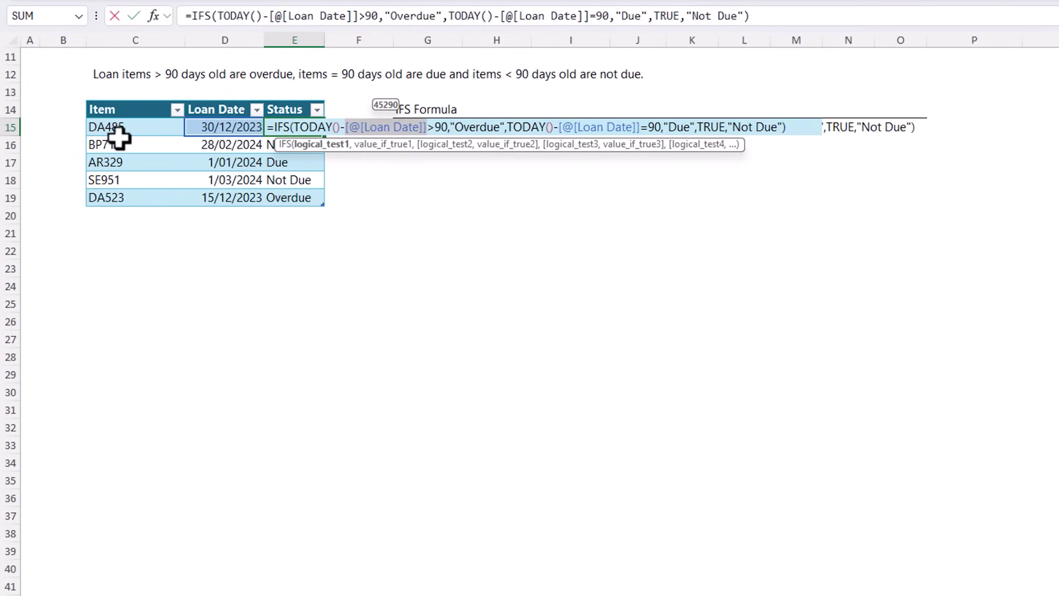
pyautogui.press('Escape')
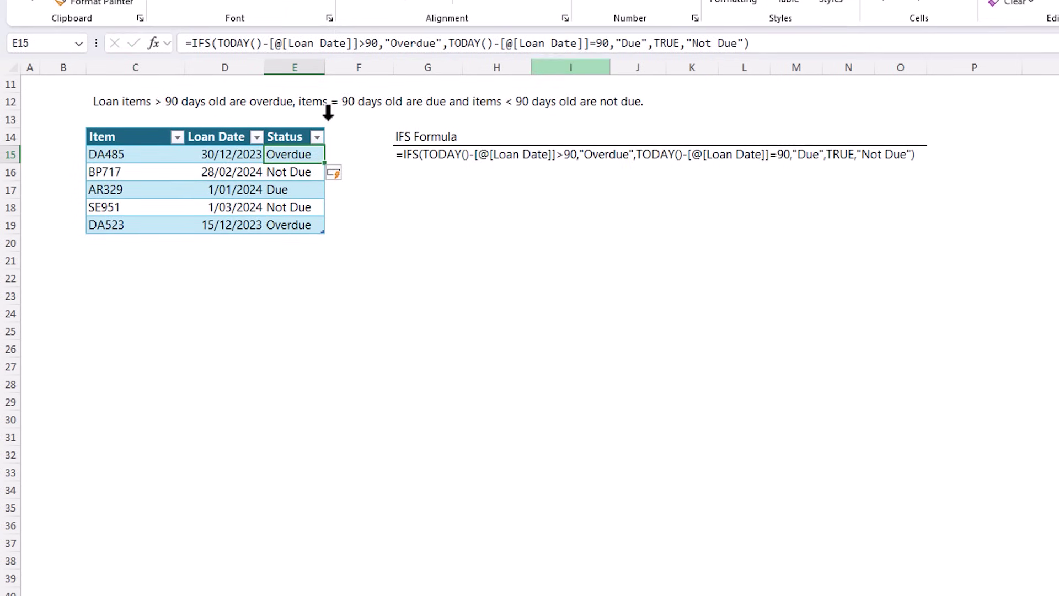
pyautogui.click(704, 18)
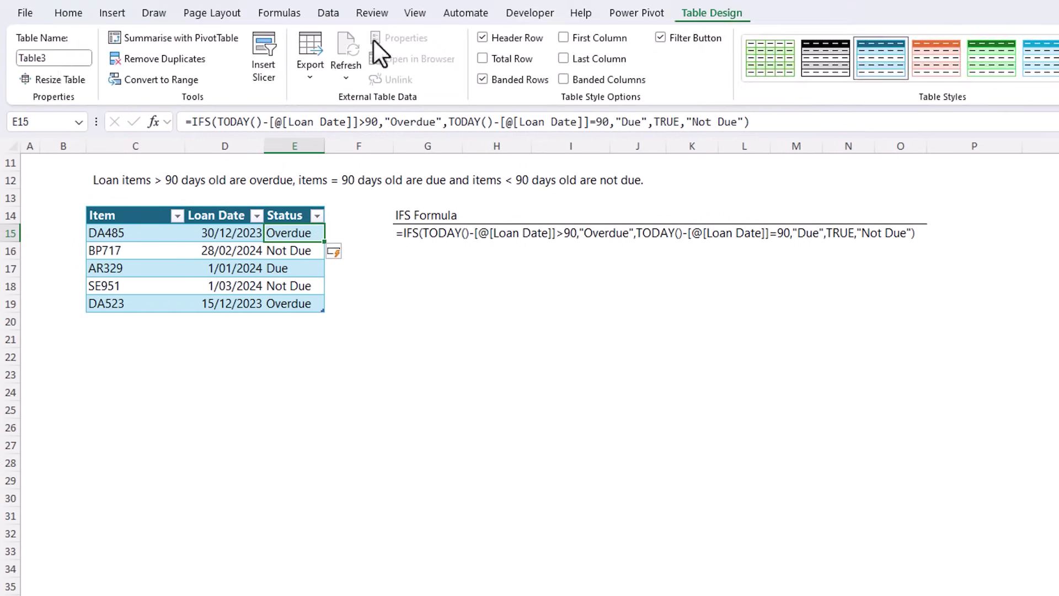
pyautogui.click(60, 58)
# Reopen the Status formula in the formula bar and select the final TRUE, "Not Due" pair.
pyautogui.click(280, 240)
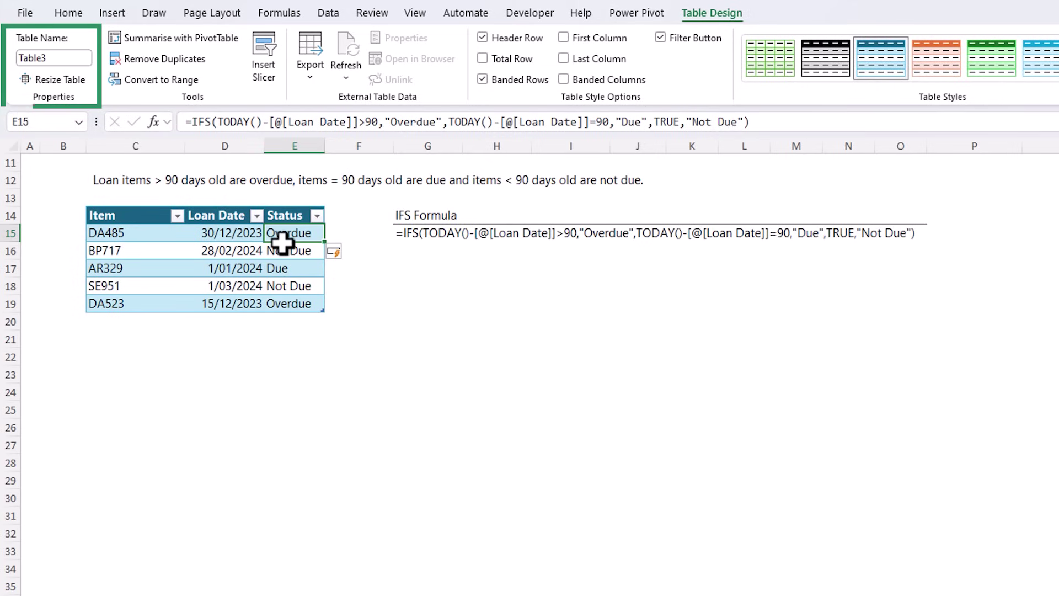
pyautogui.doubleClick(282, 241)
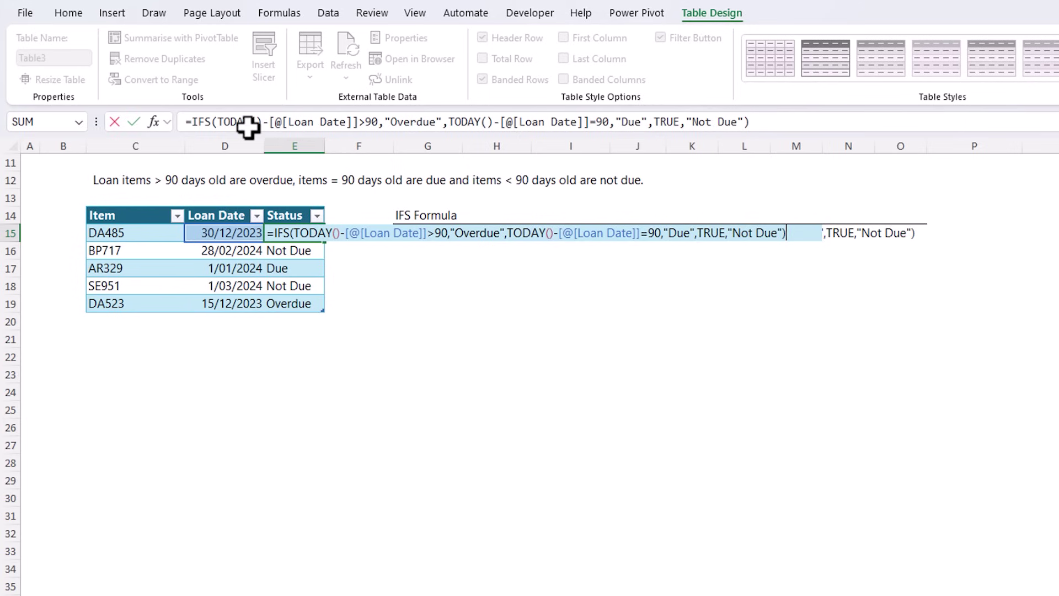
pyautogui.press('Return')
pyautogui.click(656, 122)
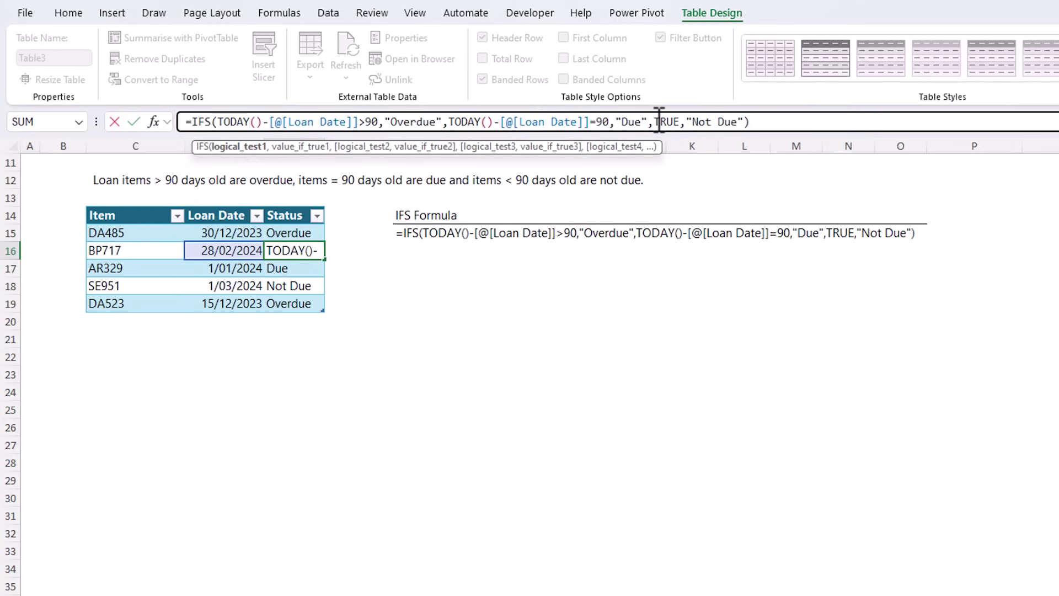
pyautogui.moveTo(659, 121); pyautogui.dragTo(750, 121)
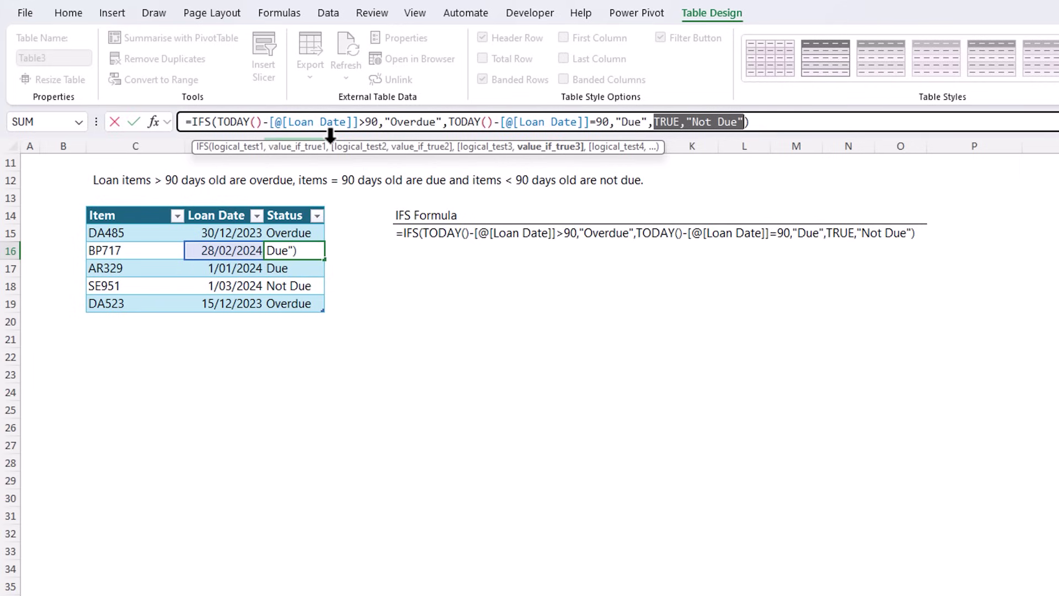
# Highlight each IFS argument in turn: the over-90 test, Overdue, the exactly-90 test and TRUE.
pyautogui.click(244, 148)
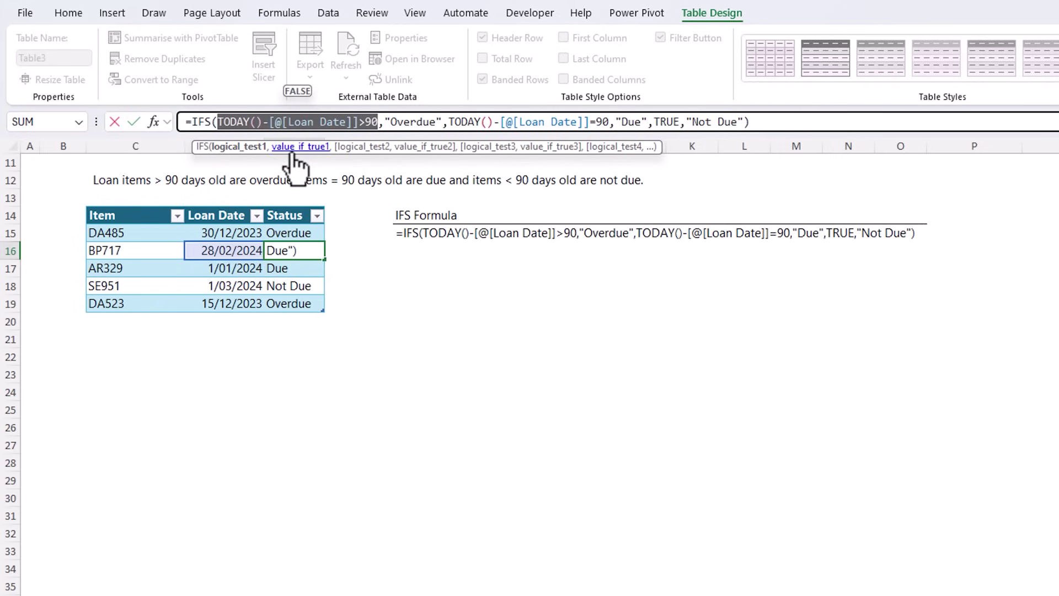
pyautogui.click(293, 148)
pyautogui.click(244, 148)
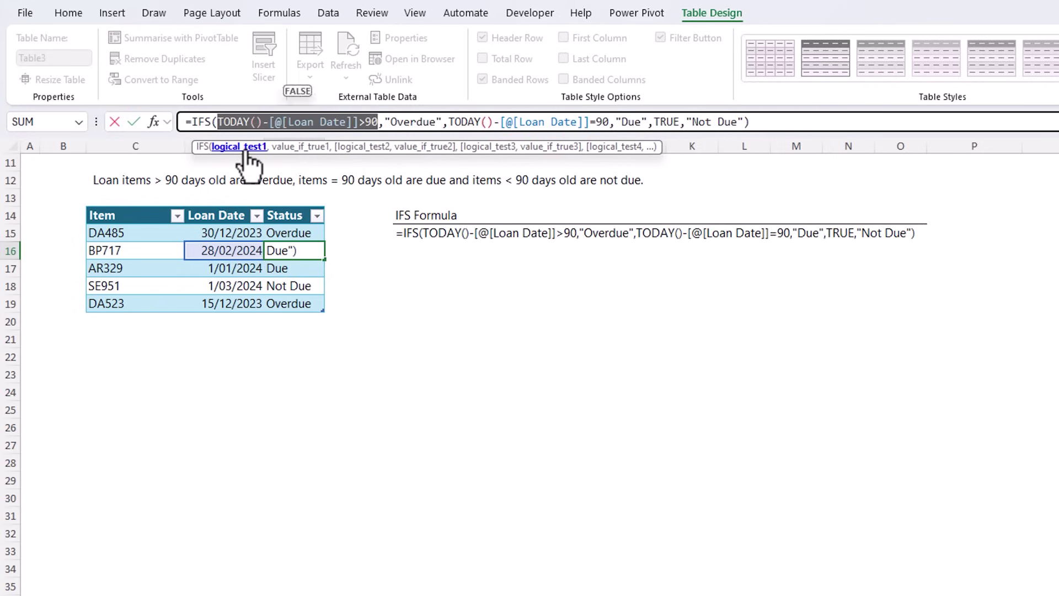
pyautogui.click(362, 148)
pyautogui.hotkey('ctrl', 'c')
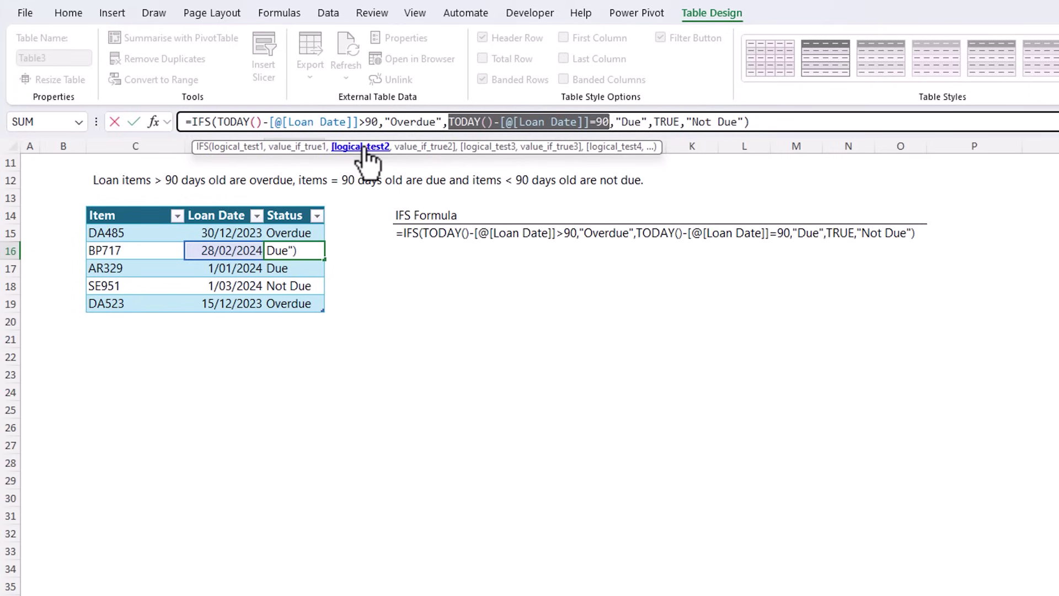
pyautogui.click(471, 148)
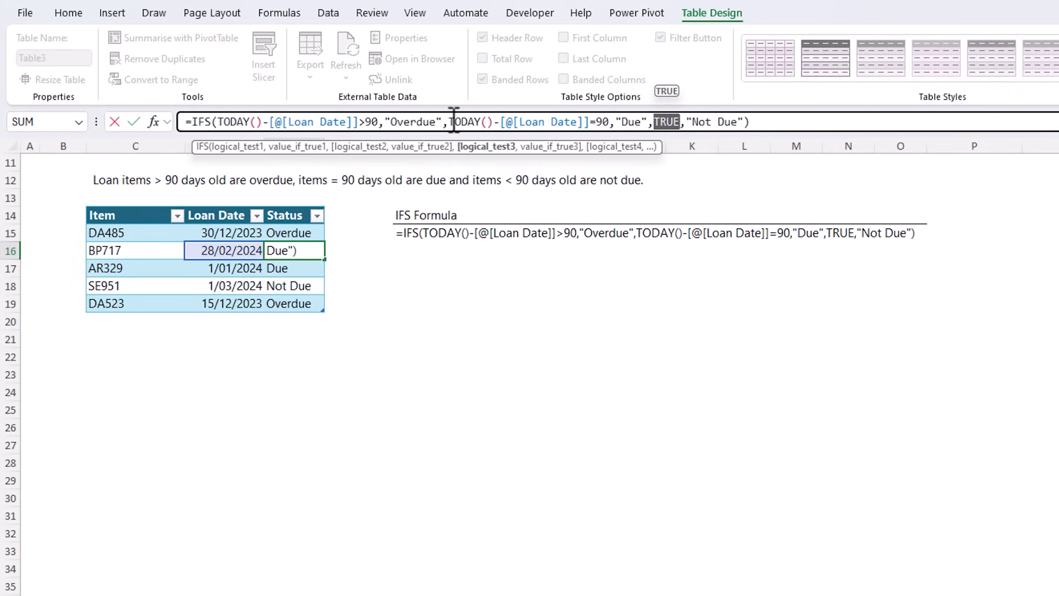
# Swap the final TRUE for a TODAY()-[@[Loan Date]]<90 test, then reselect that third condition.
pyautogui.moveTo(447, 121); pyautogui.dragTo(585, 122)
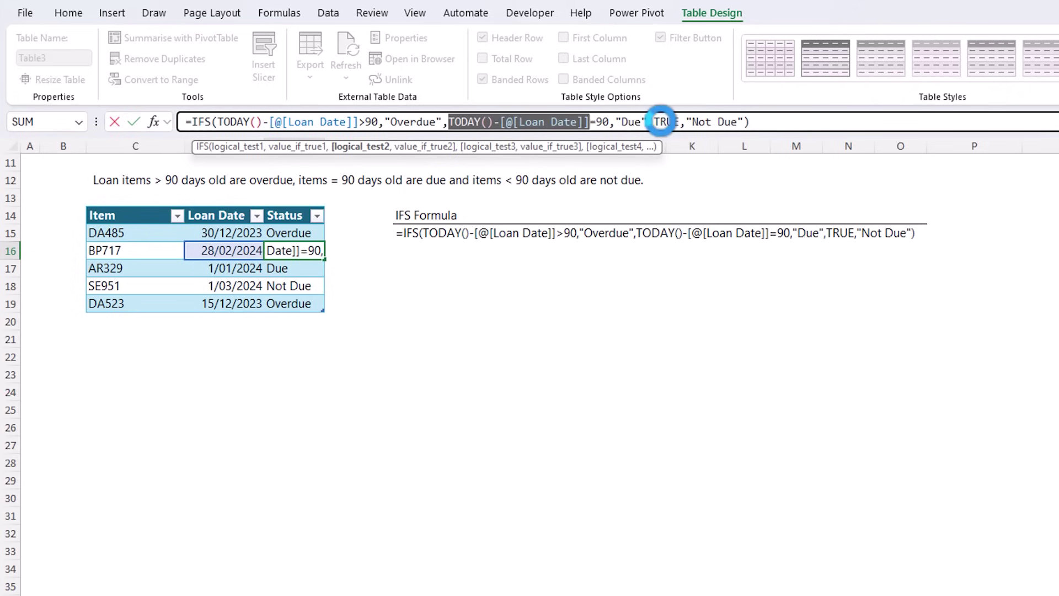
pyautogui.doubleClick(665, 121)
pyautogui.hotkey('ctrl', 'v')
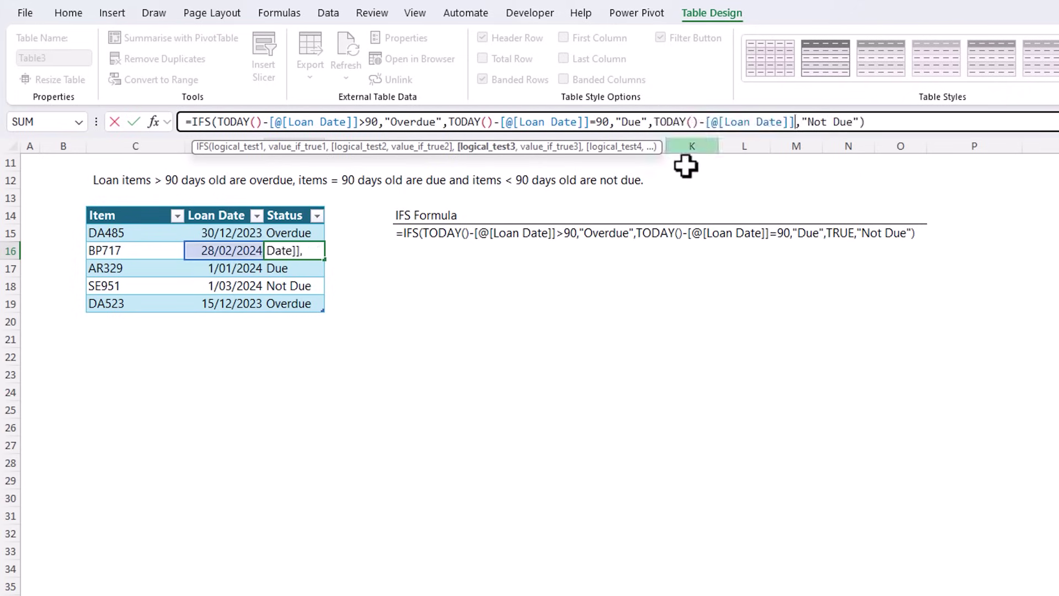
pyautogui.write('<')
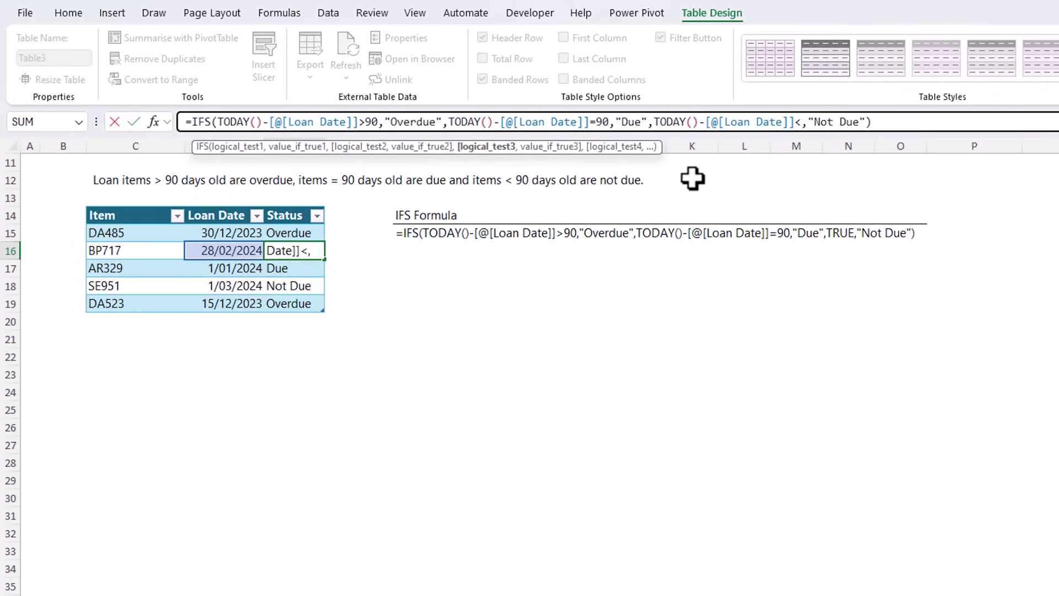
pyautogui.write('90')
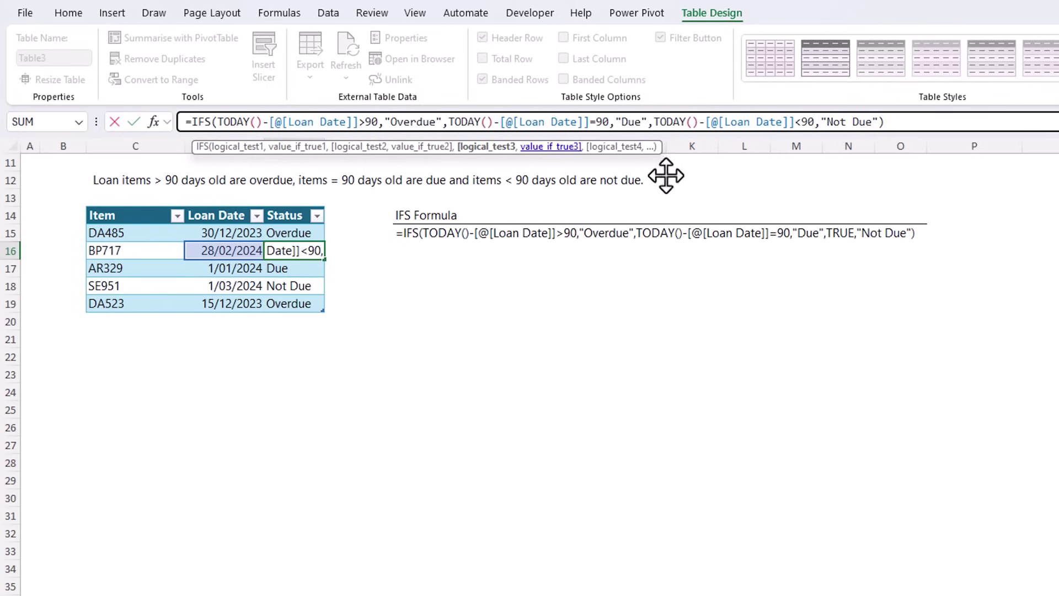
pyautogui.click(488, 147)
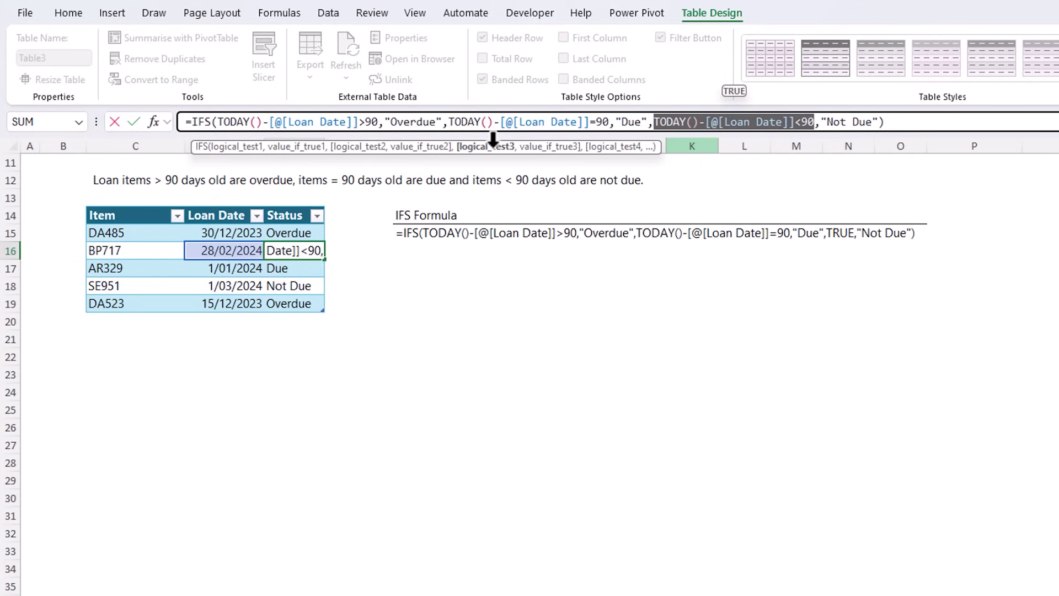
pyautogui.click(554, 148)
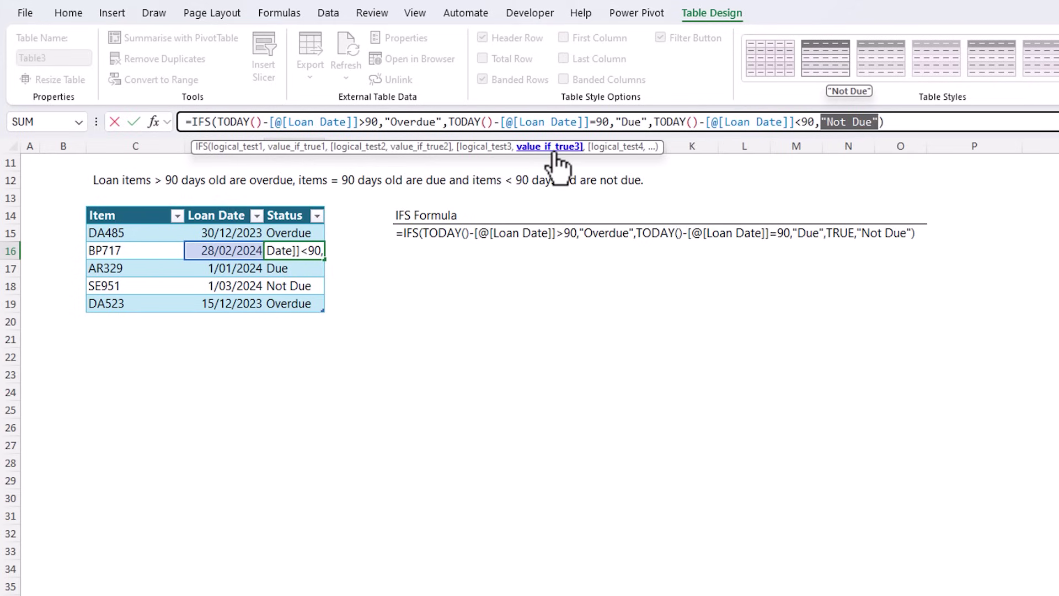
pyautogui.moveTo(655, 122); pyautogui.dragTo(817, 127)
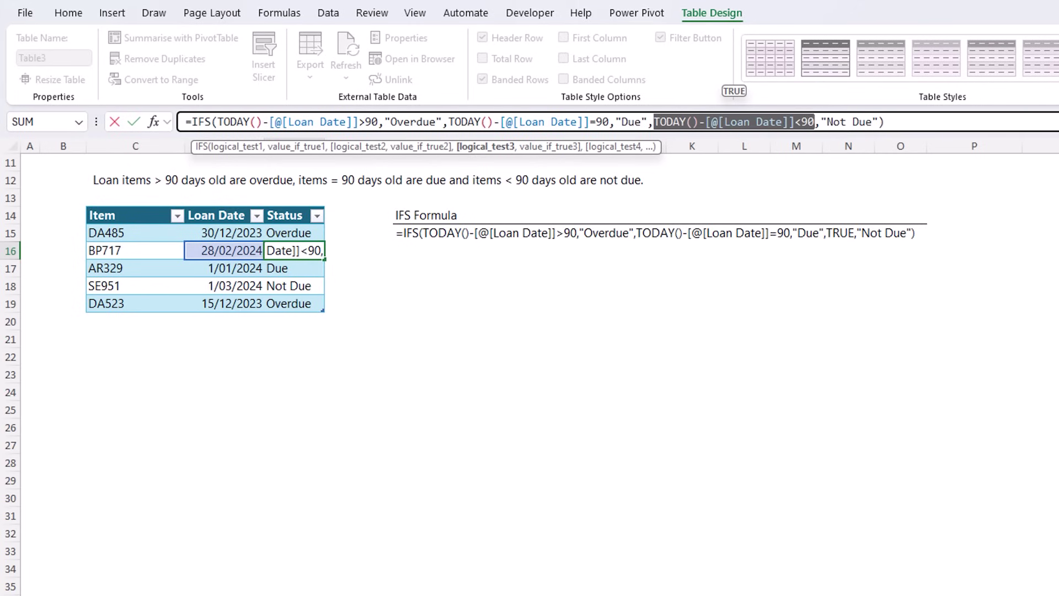
# Put TRUE back as the third condition and commit the status formula.
pyautogui.write('TRUE')
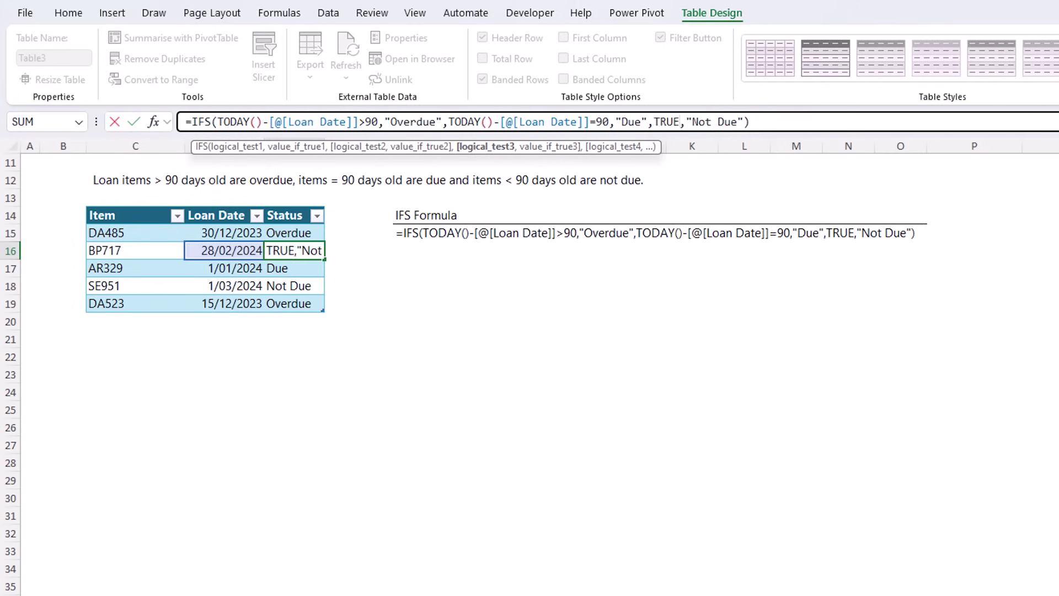
pyautogui.press('Return')
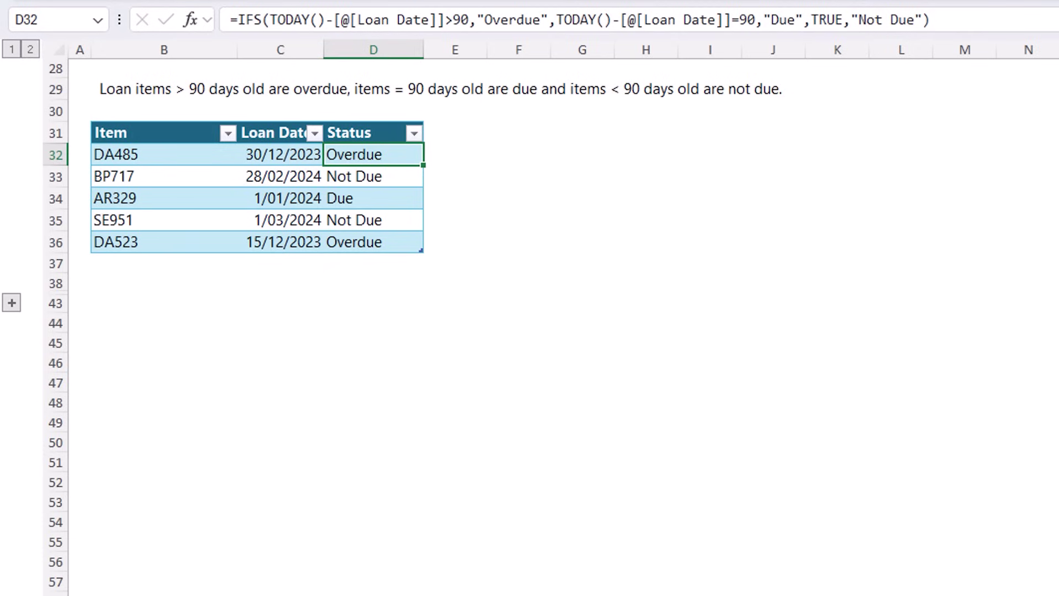
# In D32's status formula, pick out both repeated TODAY()-[@[Loan Date]] terms and place the cursor after =.
pyautogui.click(342, 20)
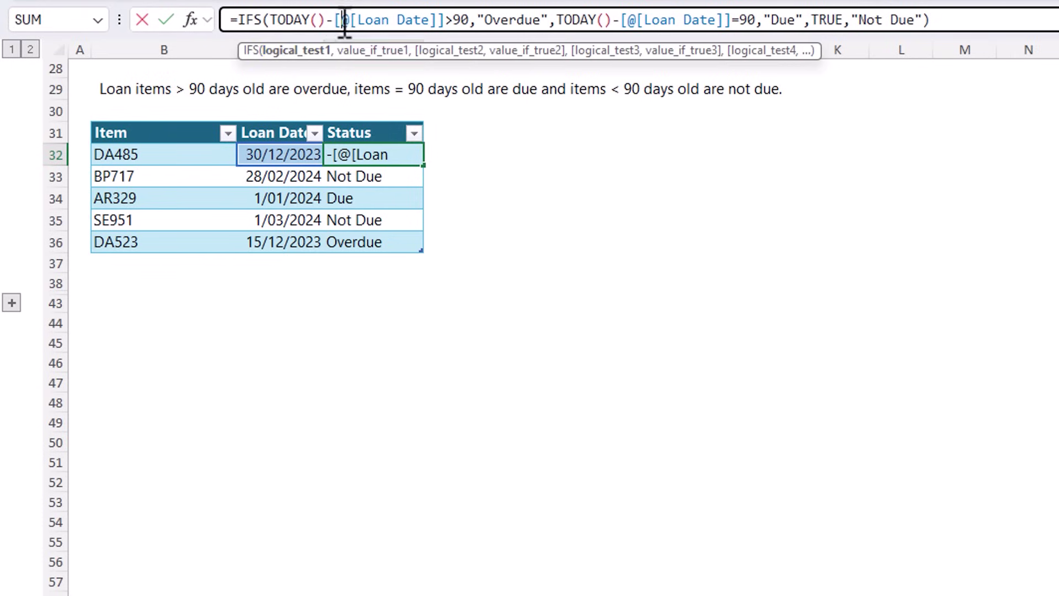
pyautogui.click(304, 51)
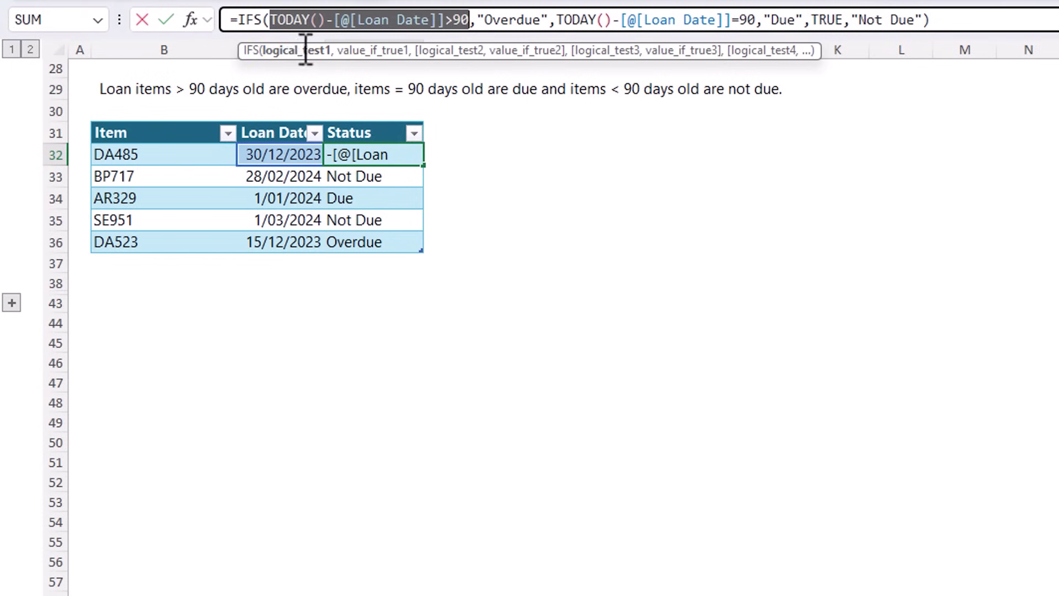
pyautogui.moveTo(269, 19); pyautogui.dragTo(445, 20)
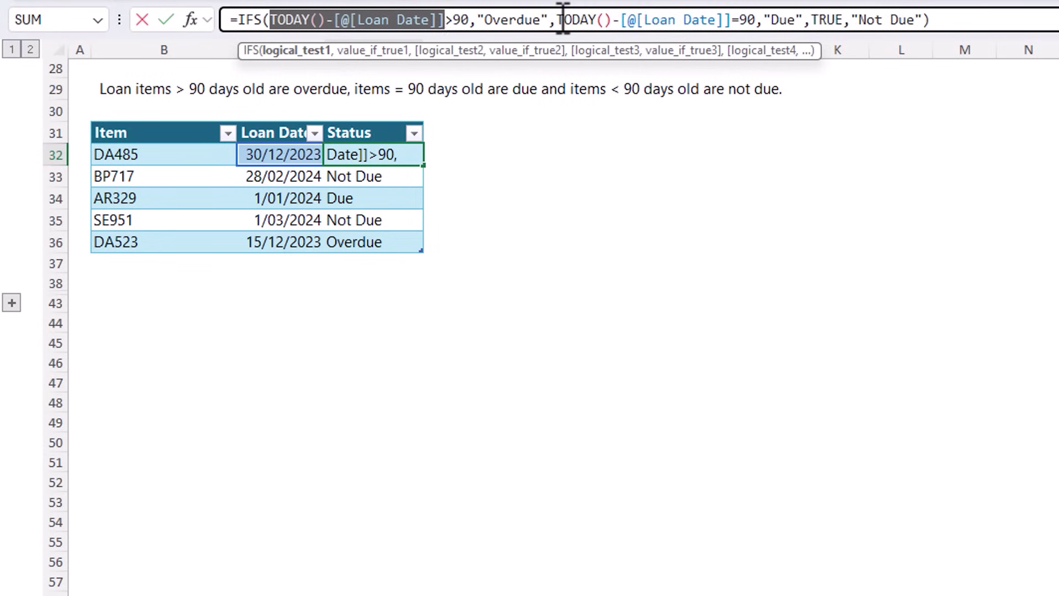
pyautogui.moveTo(555, 19); pyautogui.dragTo(733, 21)
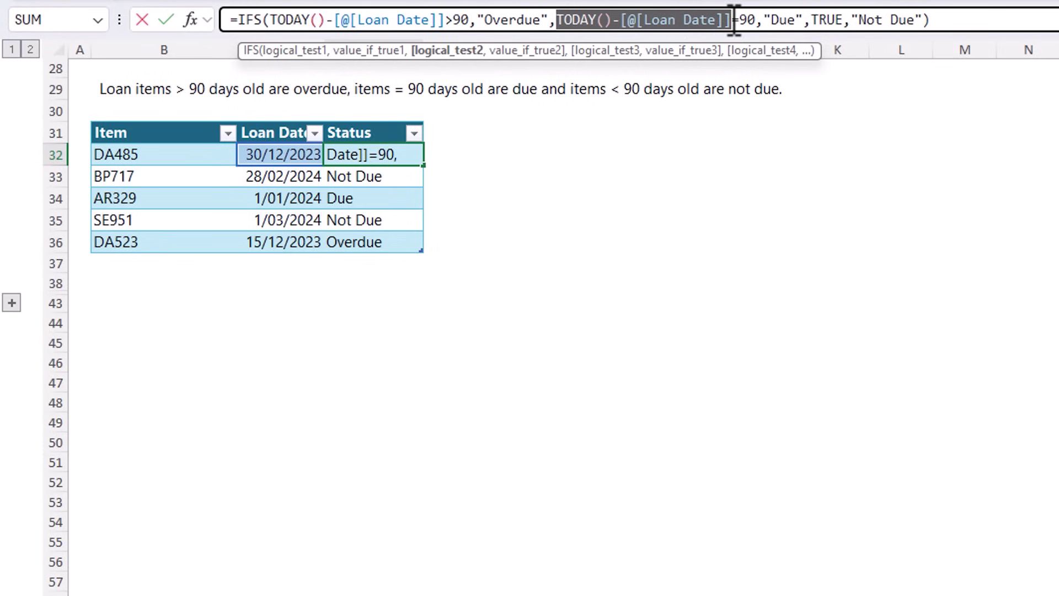
pyautogui.press('Delete')
pyautogui.write('=')
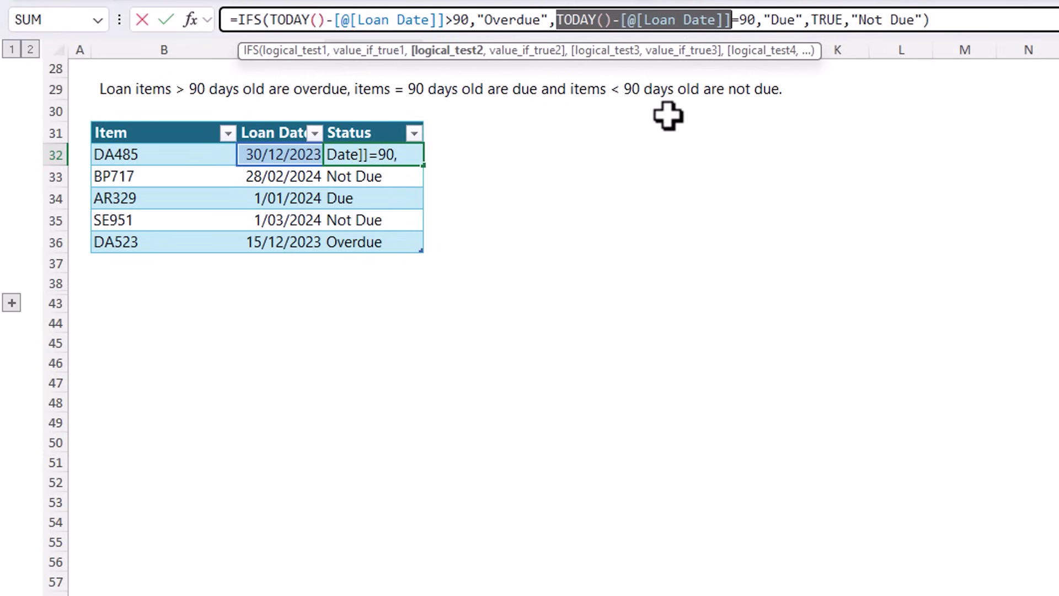
pyautogui.click(237, 20)
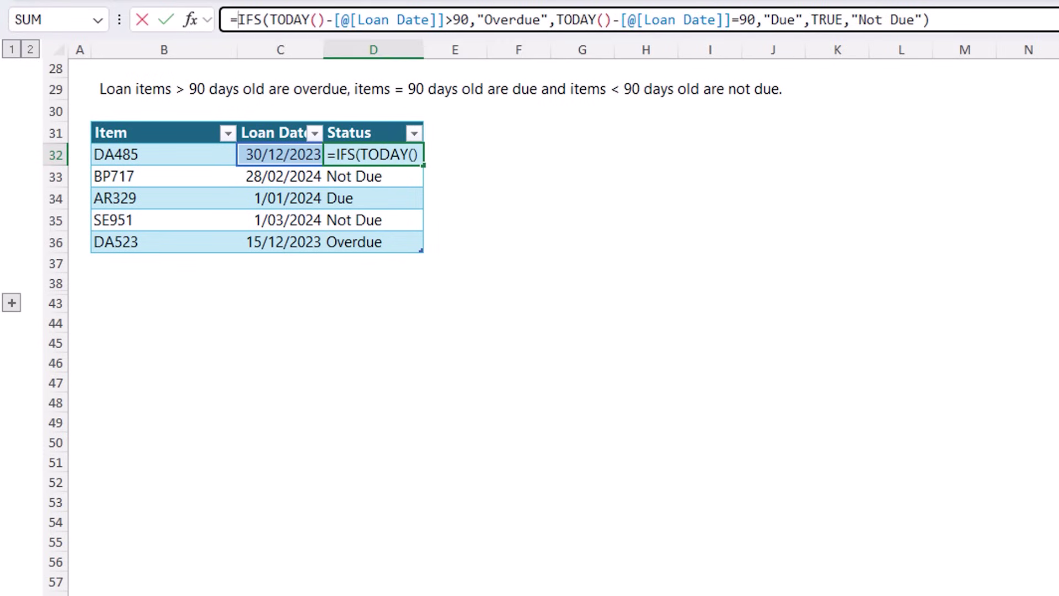
# Expand the formula bar and insert LET( after the equals sign with a line break.
pyautogui.hotkey('ctrl', 'shift', 'u')
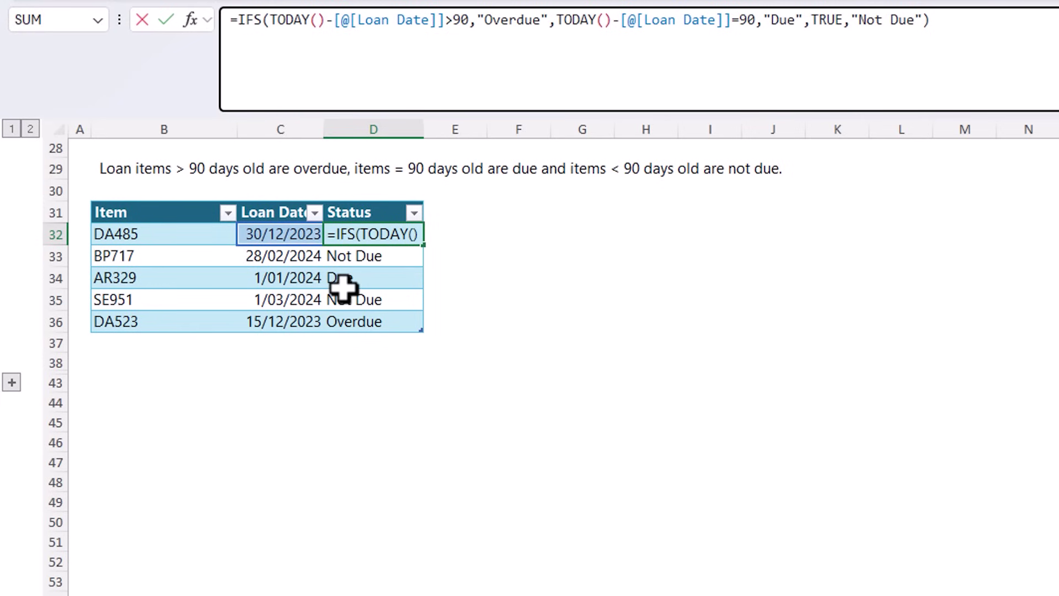
pyautogui.write('let')
pyautogui.press('Tab')
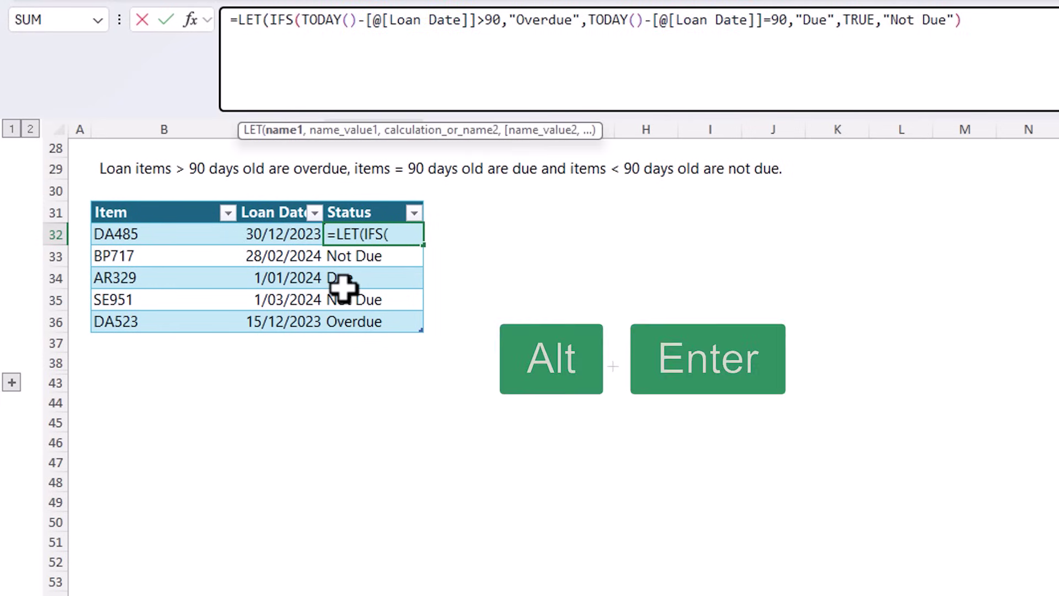
pyautogui.hotkey('alt', 'Return')
pyautogui.hotkey('alt', 'Return')
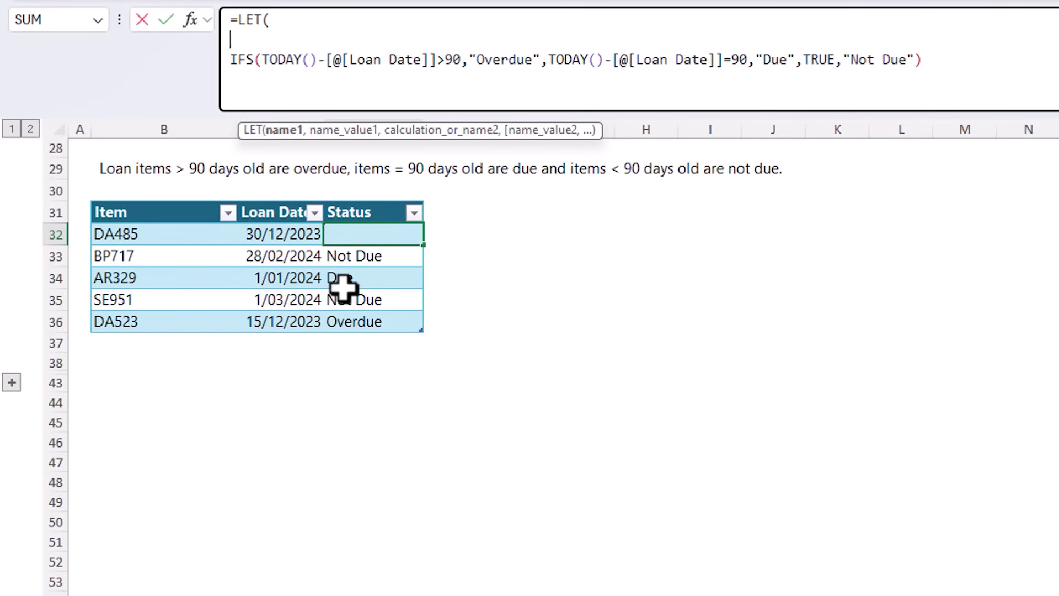
# Define the variable age as TODAY()-[@[Loan Date]] on its own lines inside LET.
pyautogui.moveTo(261, 62); pyautogui.dragTo(440, 72)
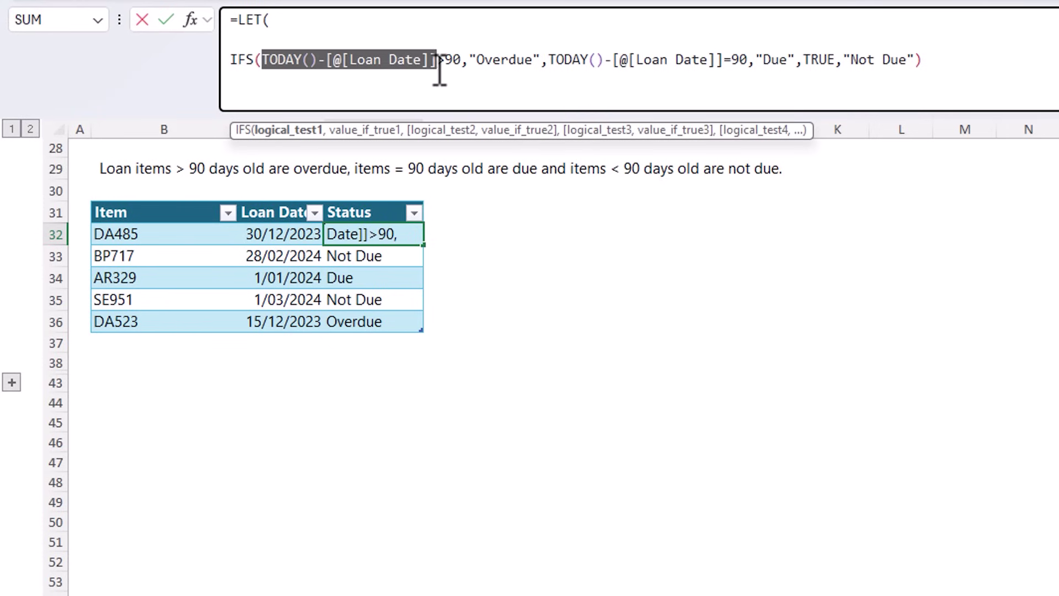
pyautogui.hotkey('ctrl', 'c')
pyautogui.click(272, 40)
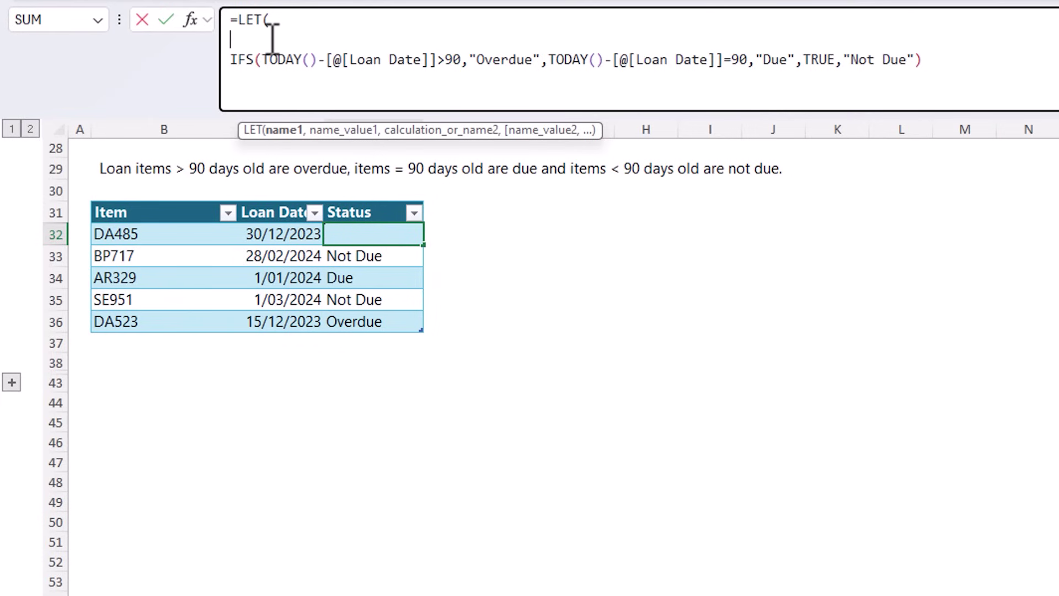
pyautogui.write('age,')
pyautogui.hotkey('alt', 'Return')
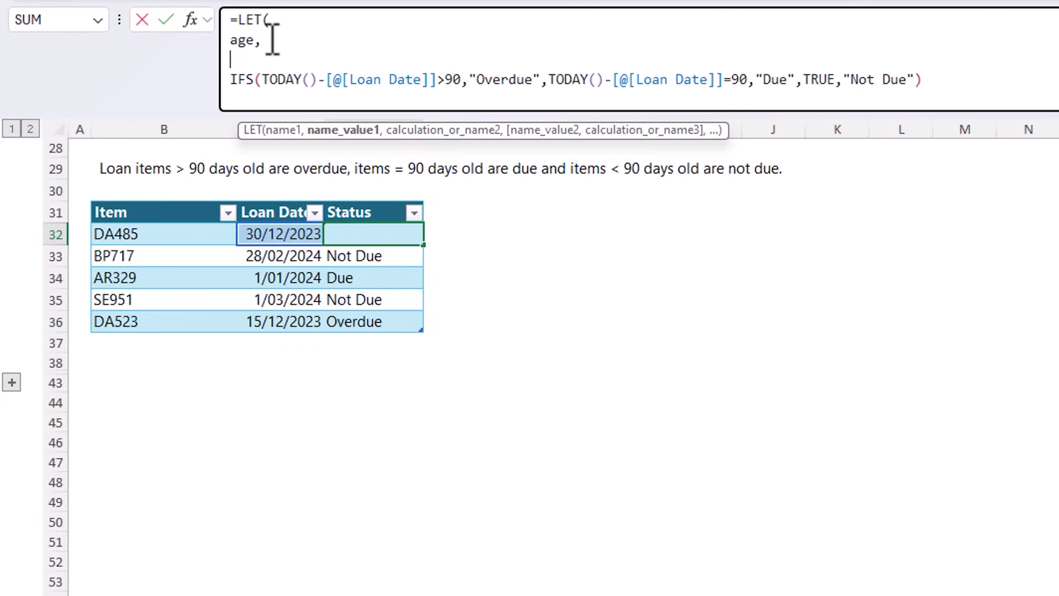
pyautogui.hotkey('ctrl', 'v')
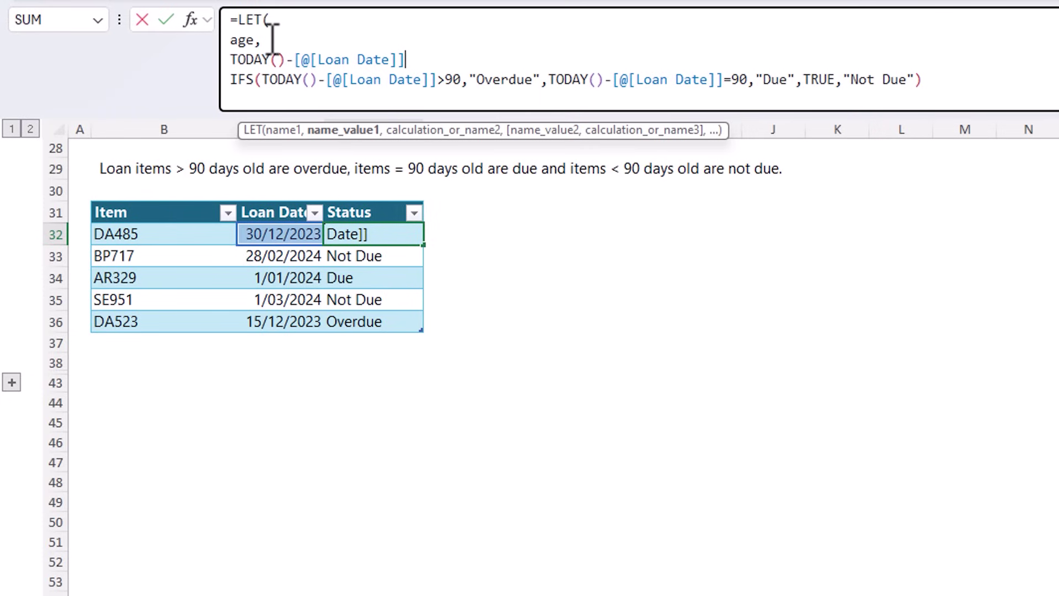
pyautogui.write(',')
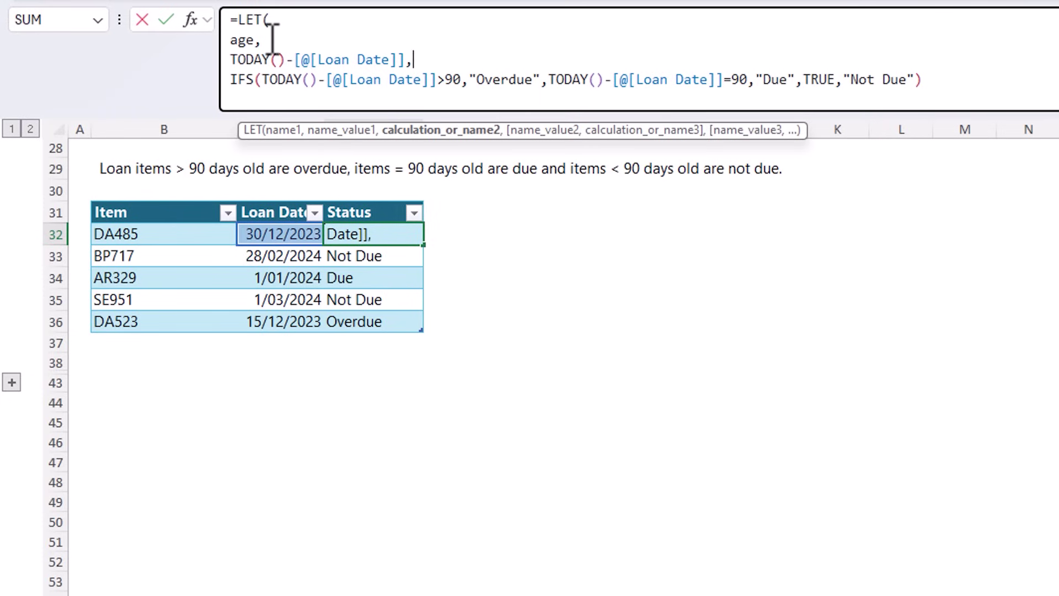
# Replace both TODAY()-[@[Loan Date]] terms inside IFS with age, giving age>90 and age=90.
pyautogui.moveTo(262, 80); pyautogui.dragTo(437, 82)
pyautogui.write('ag')
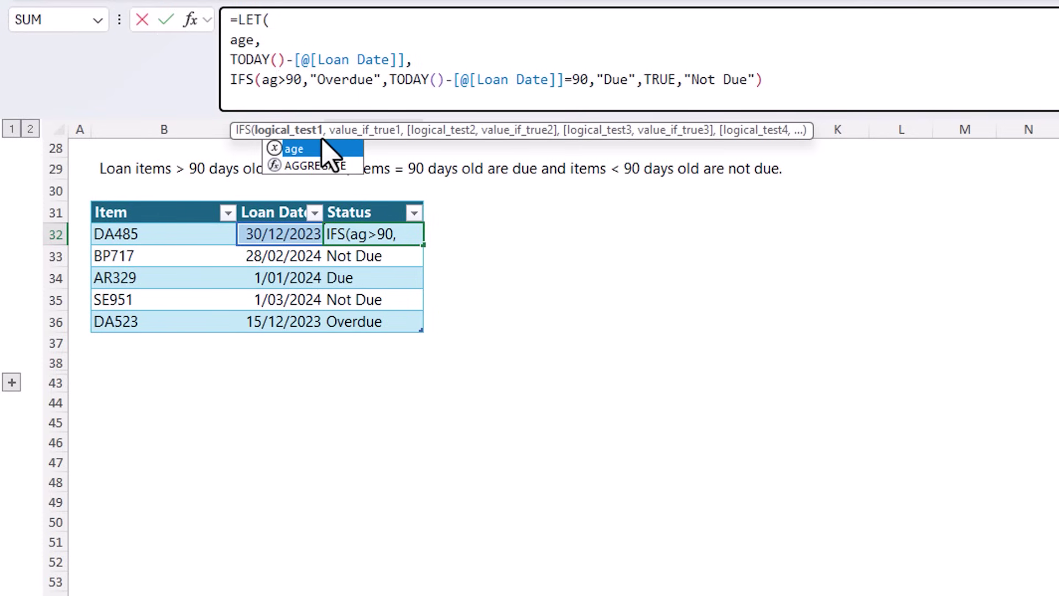
pyautogui.press('Tab')
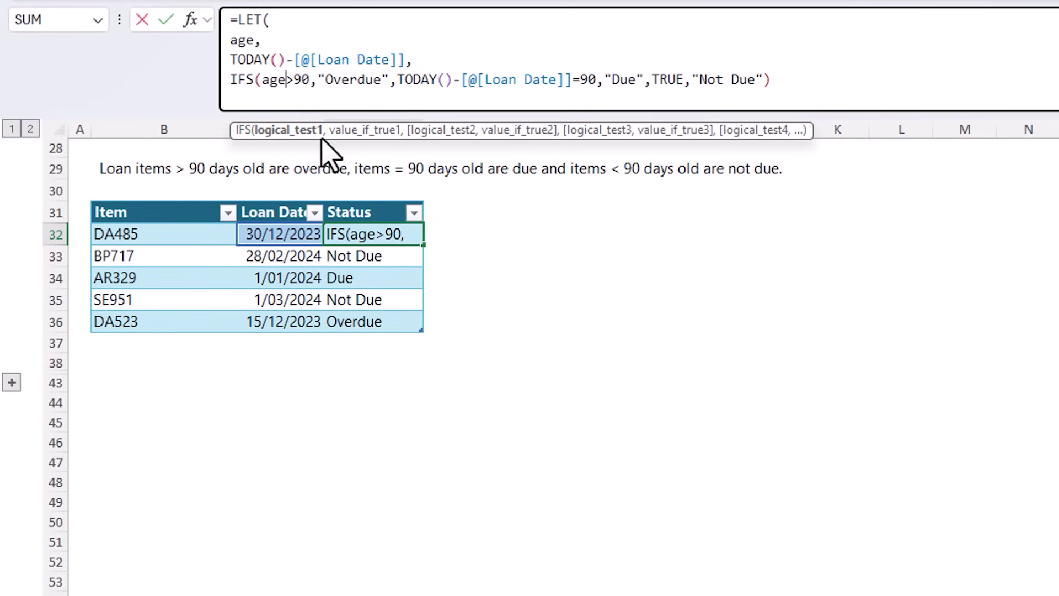
pyautogui.moveTo(397, 80); pyautogui.dragTo(573, 80)
pyautogui.write('age')
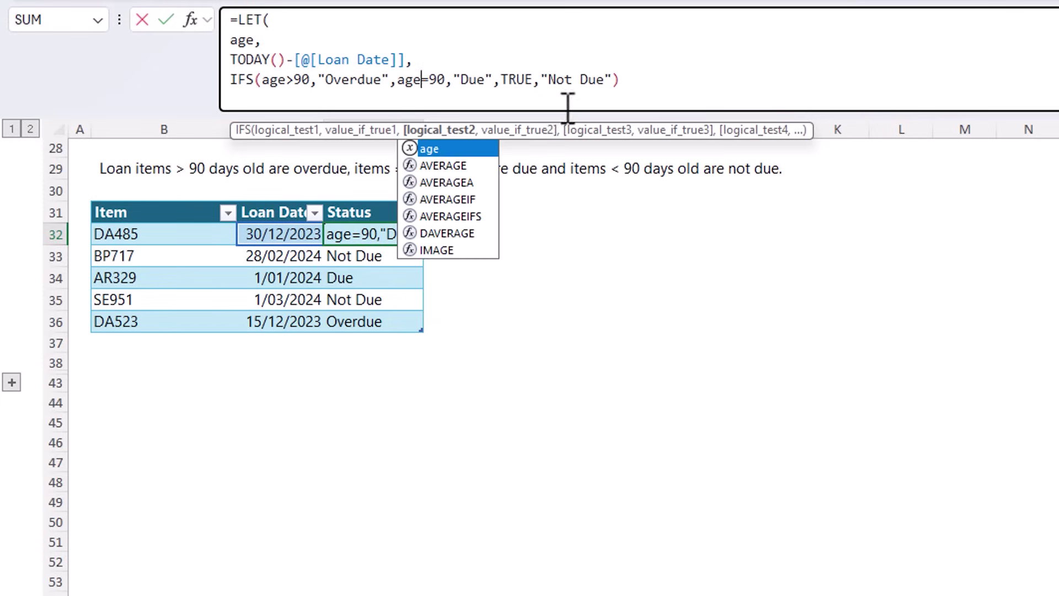
pyautogui.press('End')
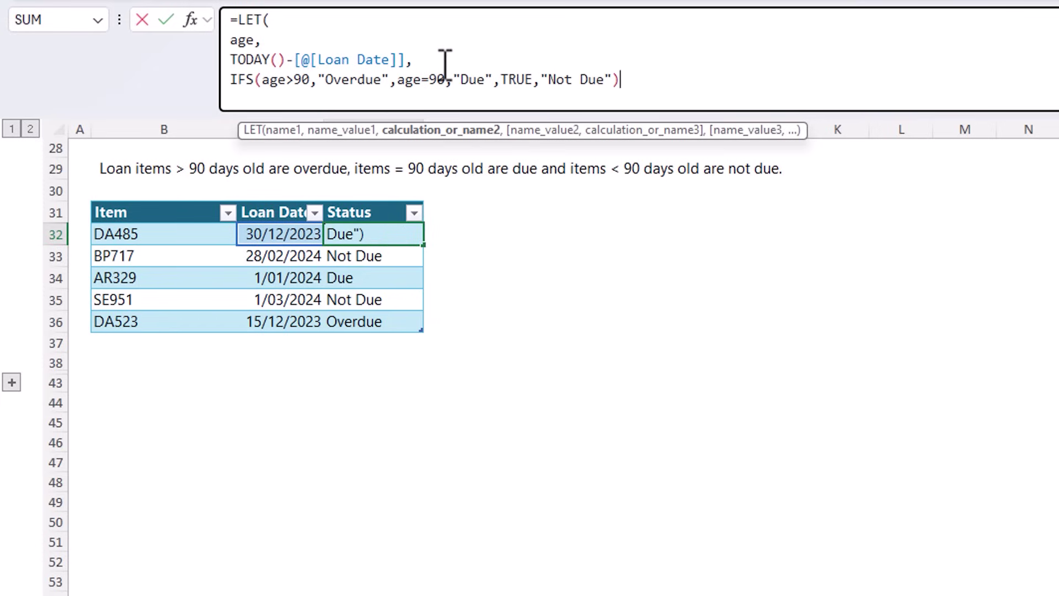
# Highlight the age definition and its first use in IFS, then go to the formula's end.
pyautogui.moveTo(418, 53); pyautogui.dragTo(221, 53)
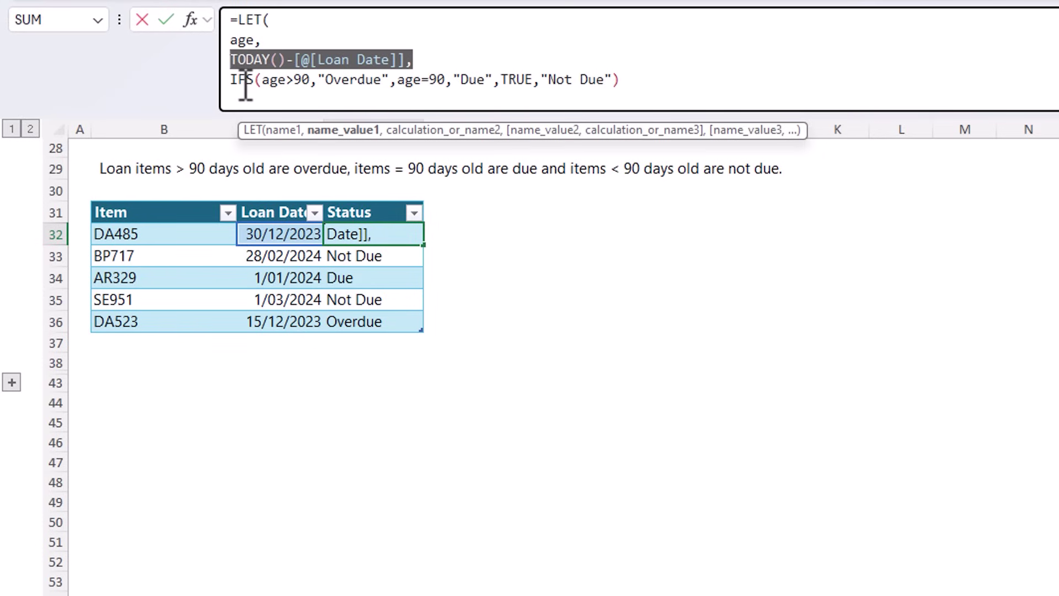
pyautogui.click(664, 78)
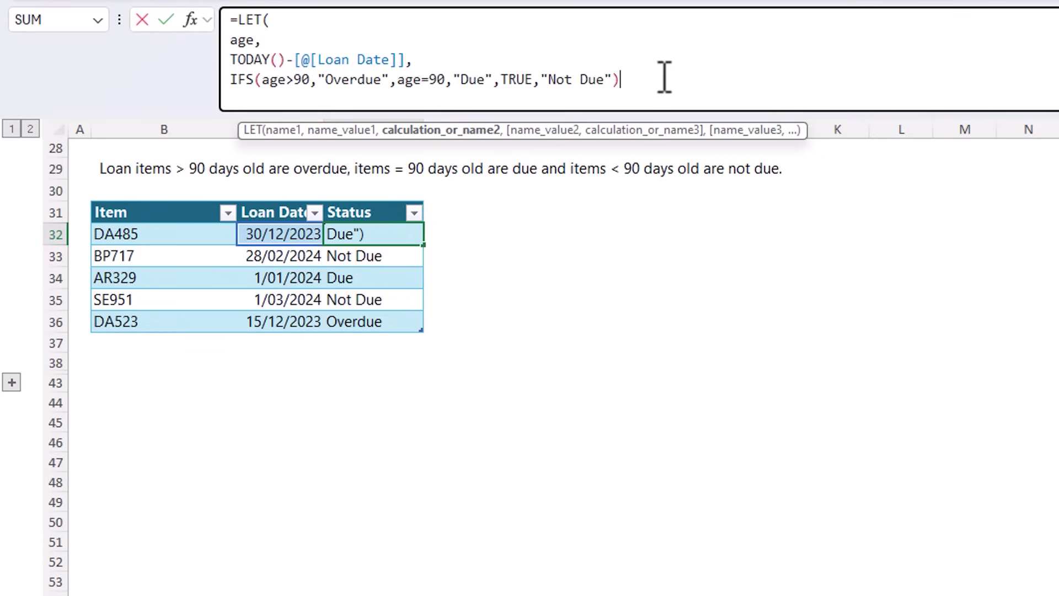
pyautogui.moveTo(230, 59); pyautogui.dragTo(457, 55)
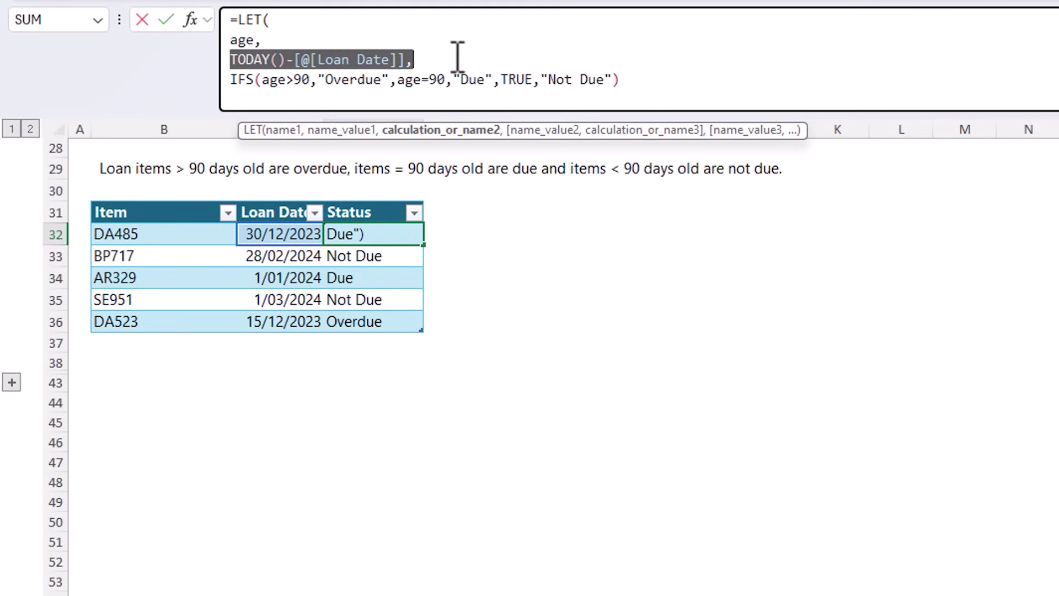
pyautogui.click(267, 97)
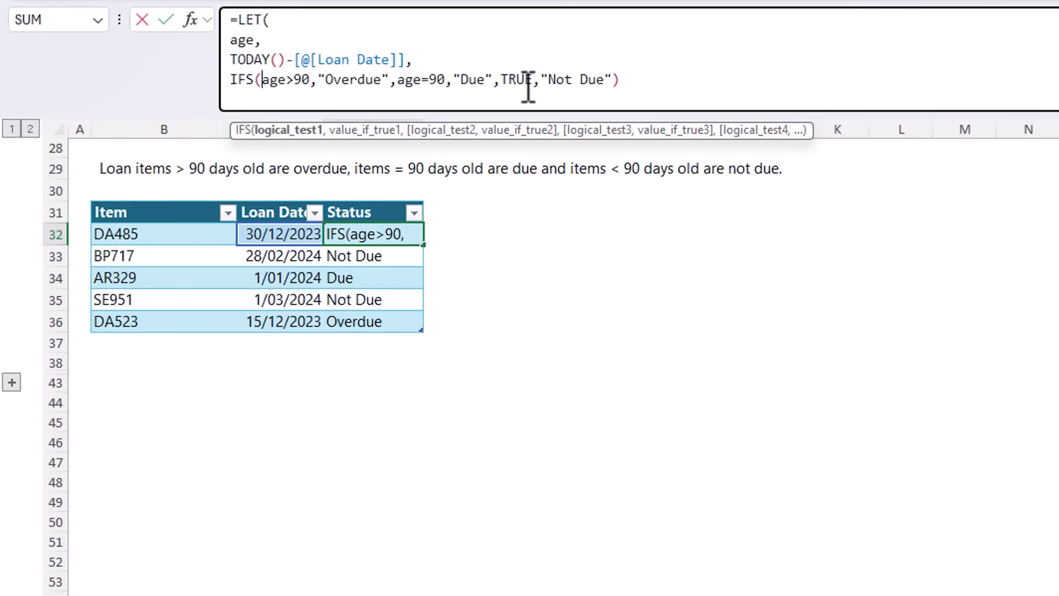
pyautogui.click(655, 82)
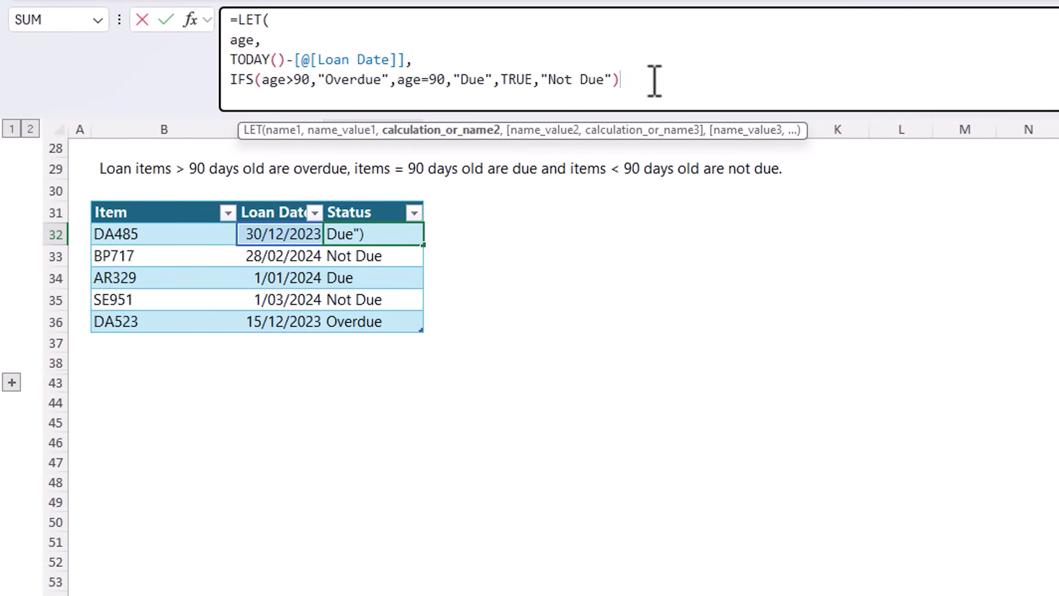
# Close LET with ) on a new line, commit the formula, and reselect D32.
pyautogui.hotkey('alt', 'Return')
pyautogui.write(')')
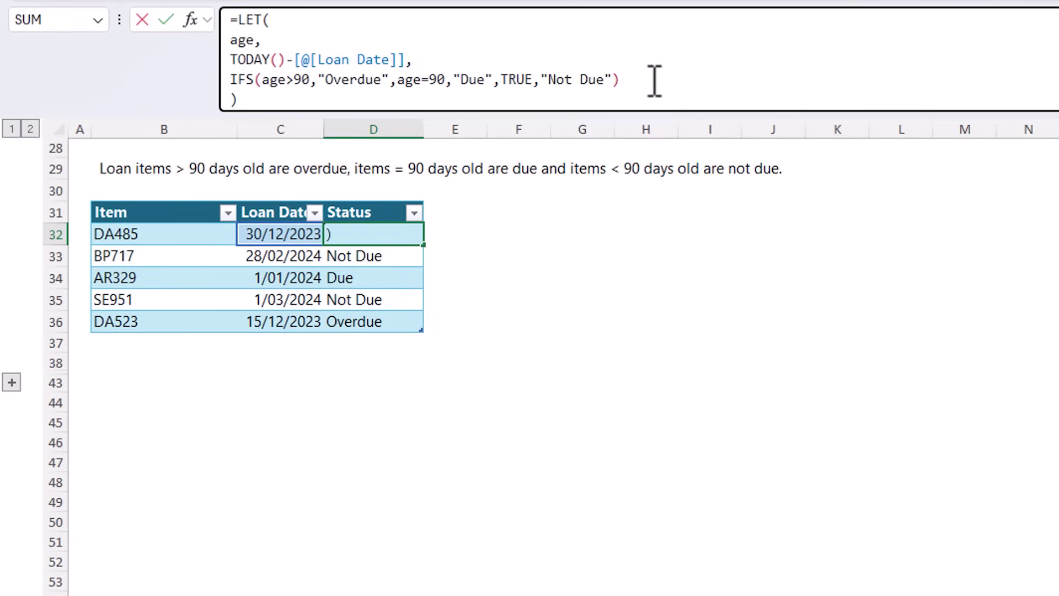
pyautogui.press('Return')
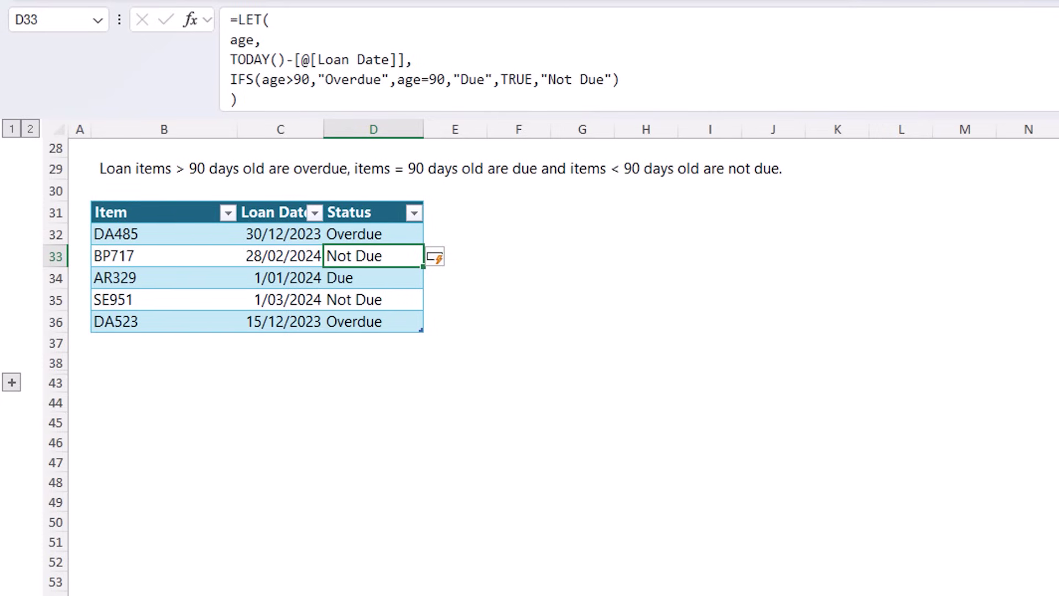
pyautogui.click(373, 234)
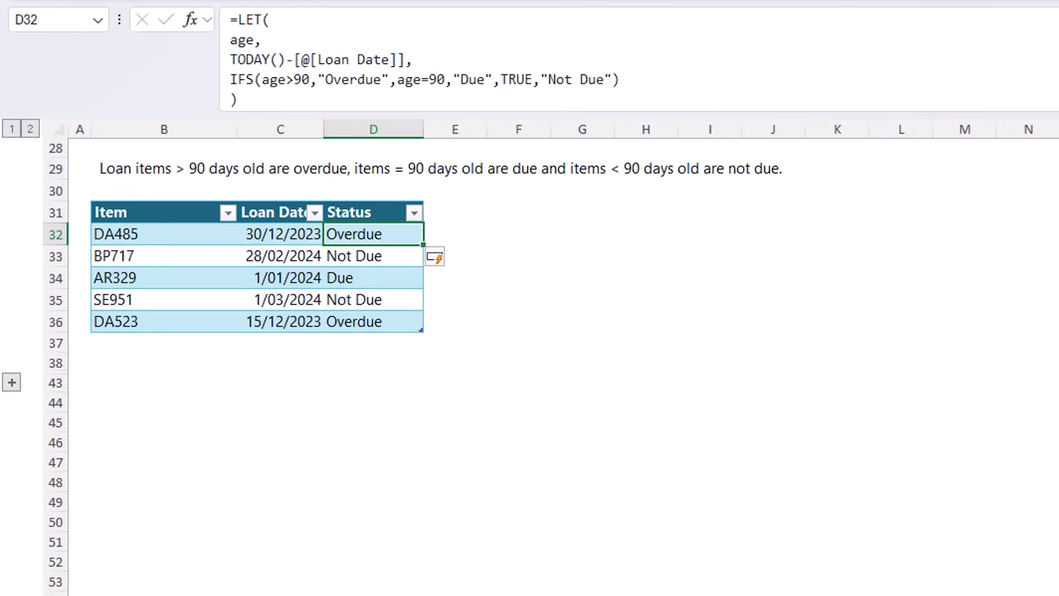